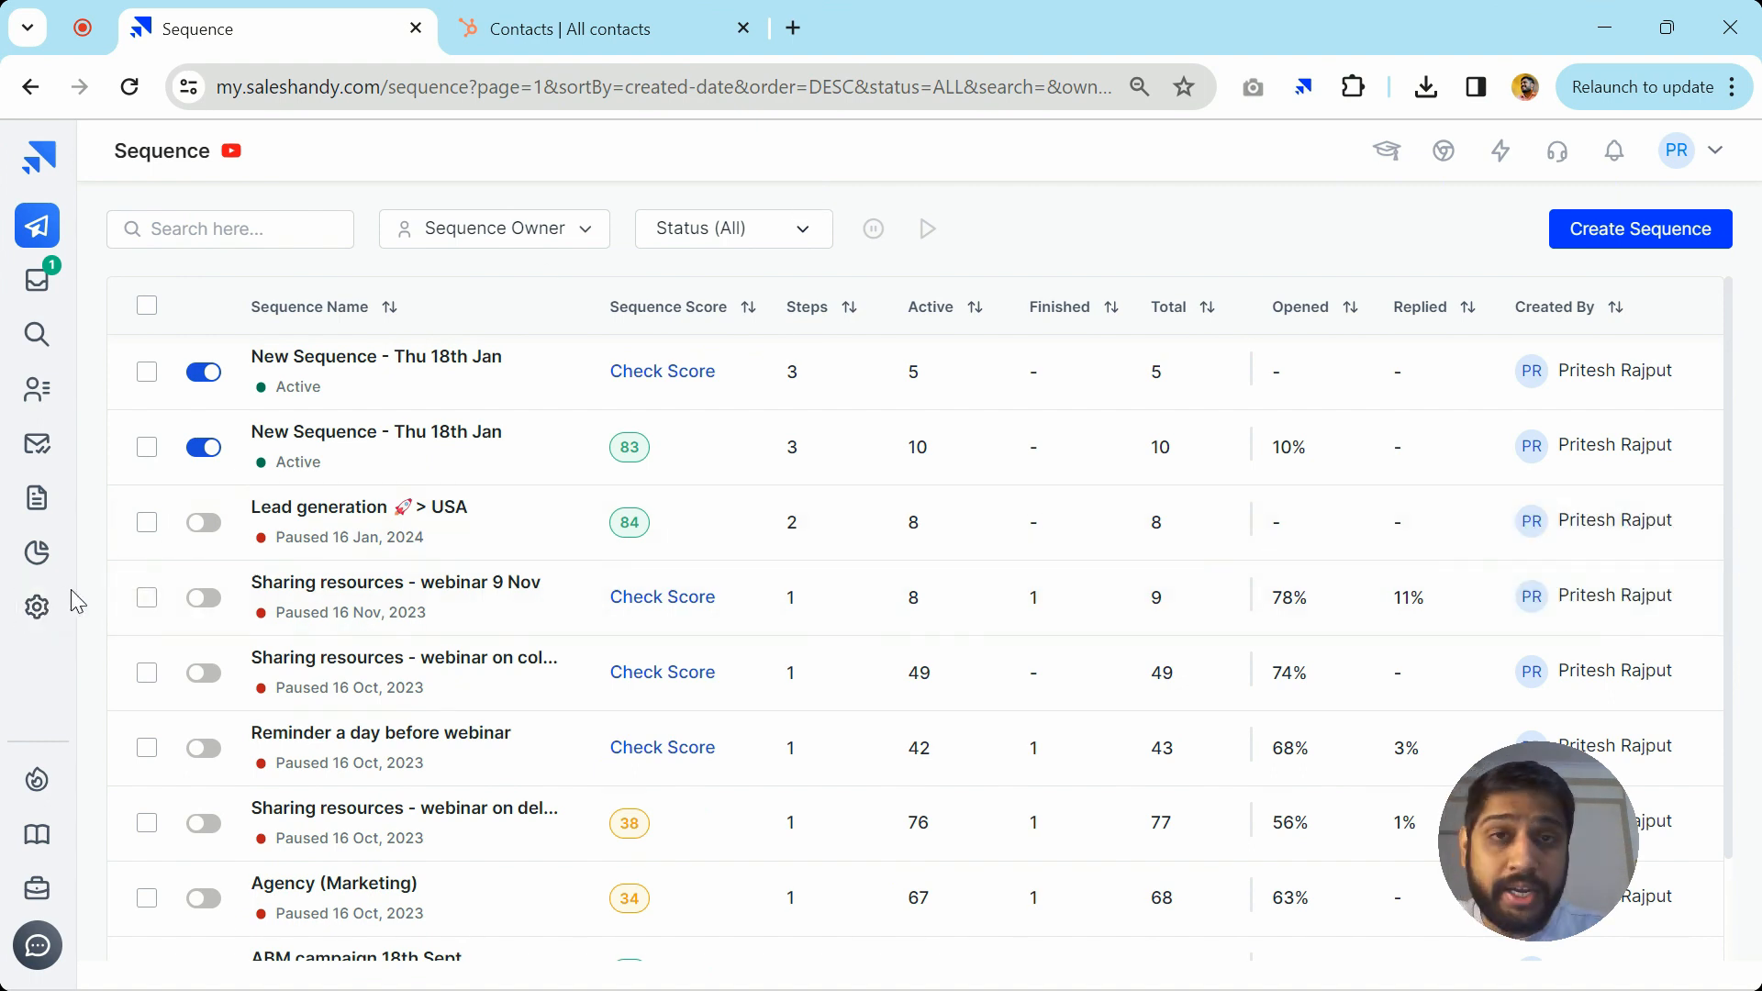
Open Saleshandy's Settings from the gear icon in the left sidebar
left_click(37, 627)
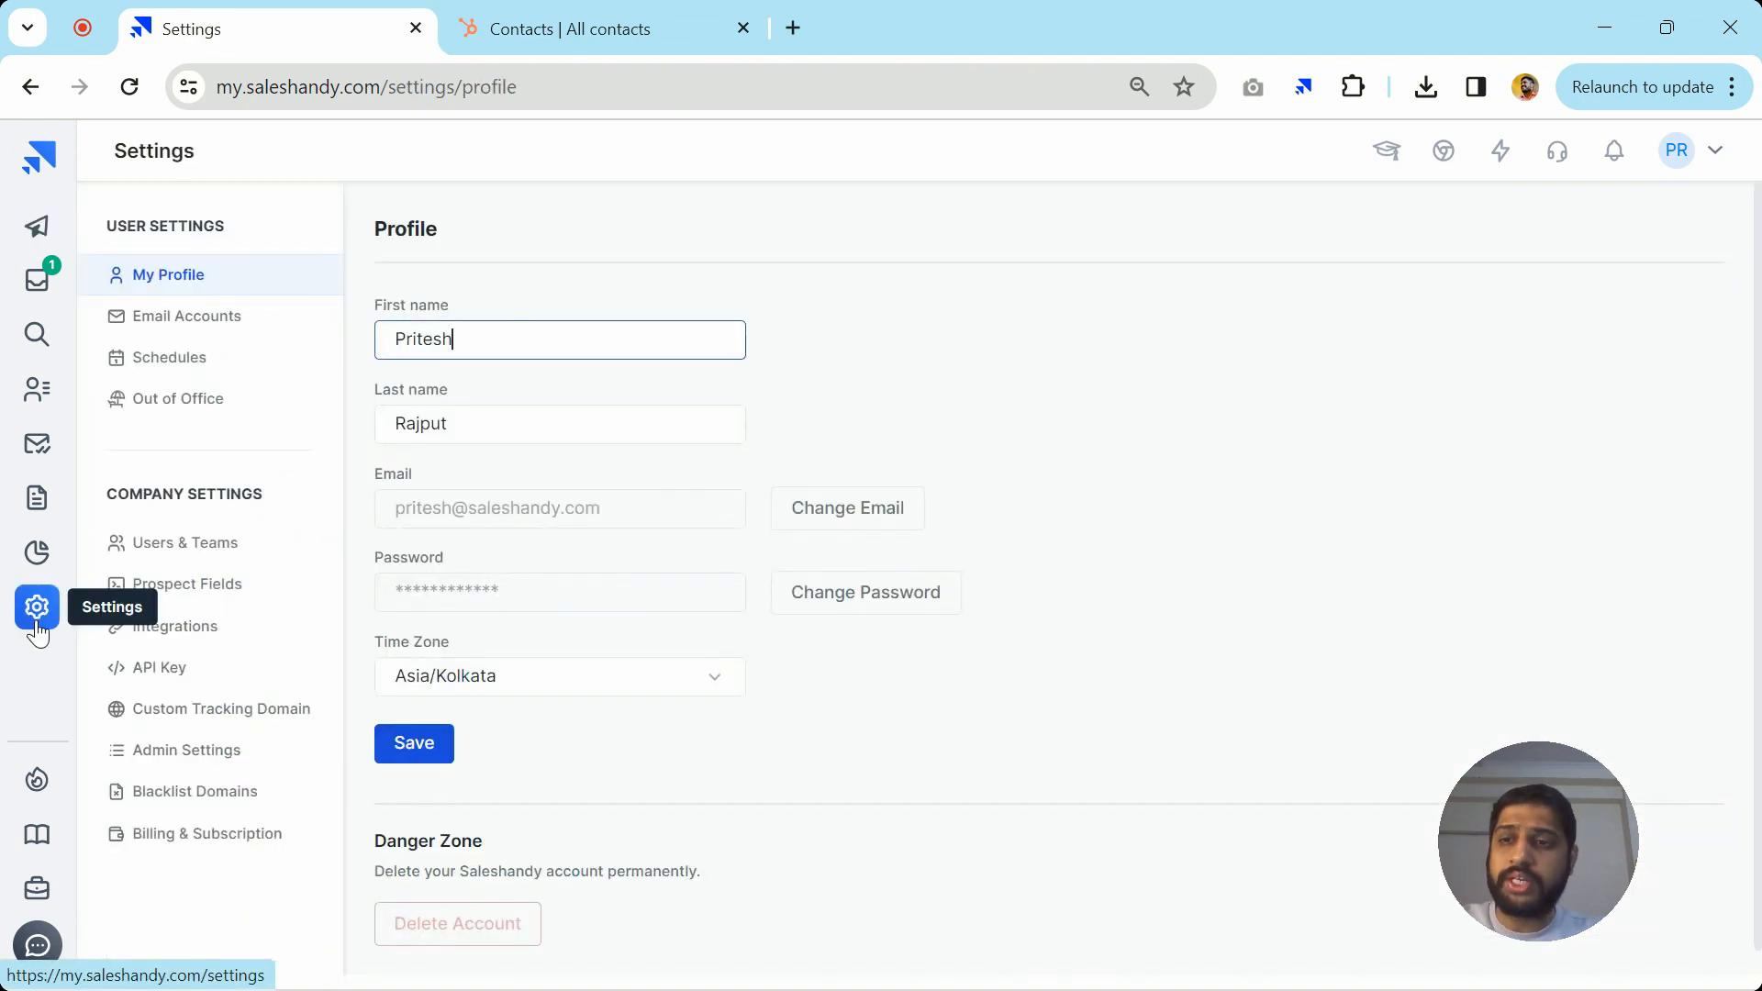
On the Integrations page, start the HubSpot connection and continue to HubSpot's authorization page
left_click(1089, 401)
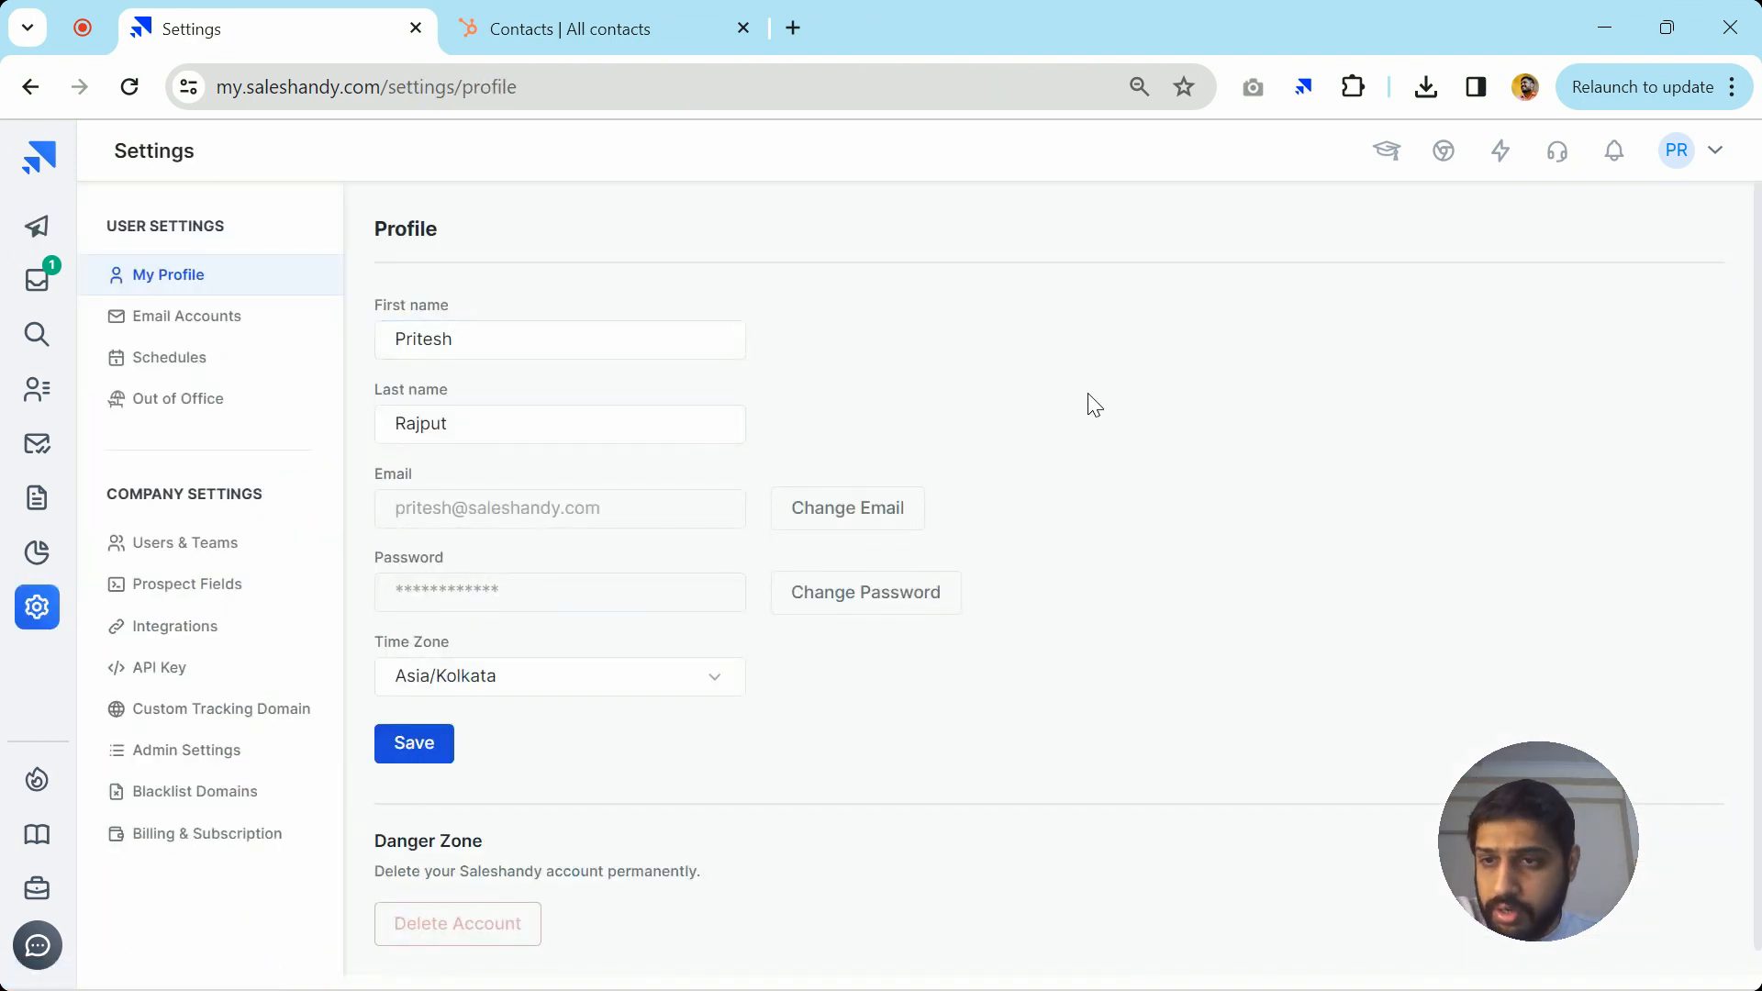
left_click(189, 638)
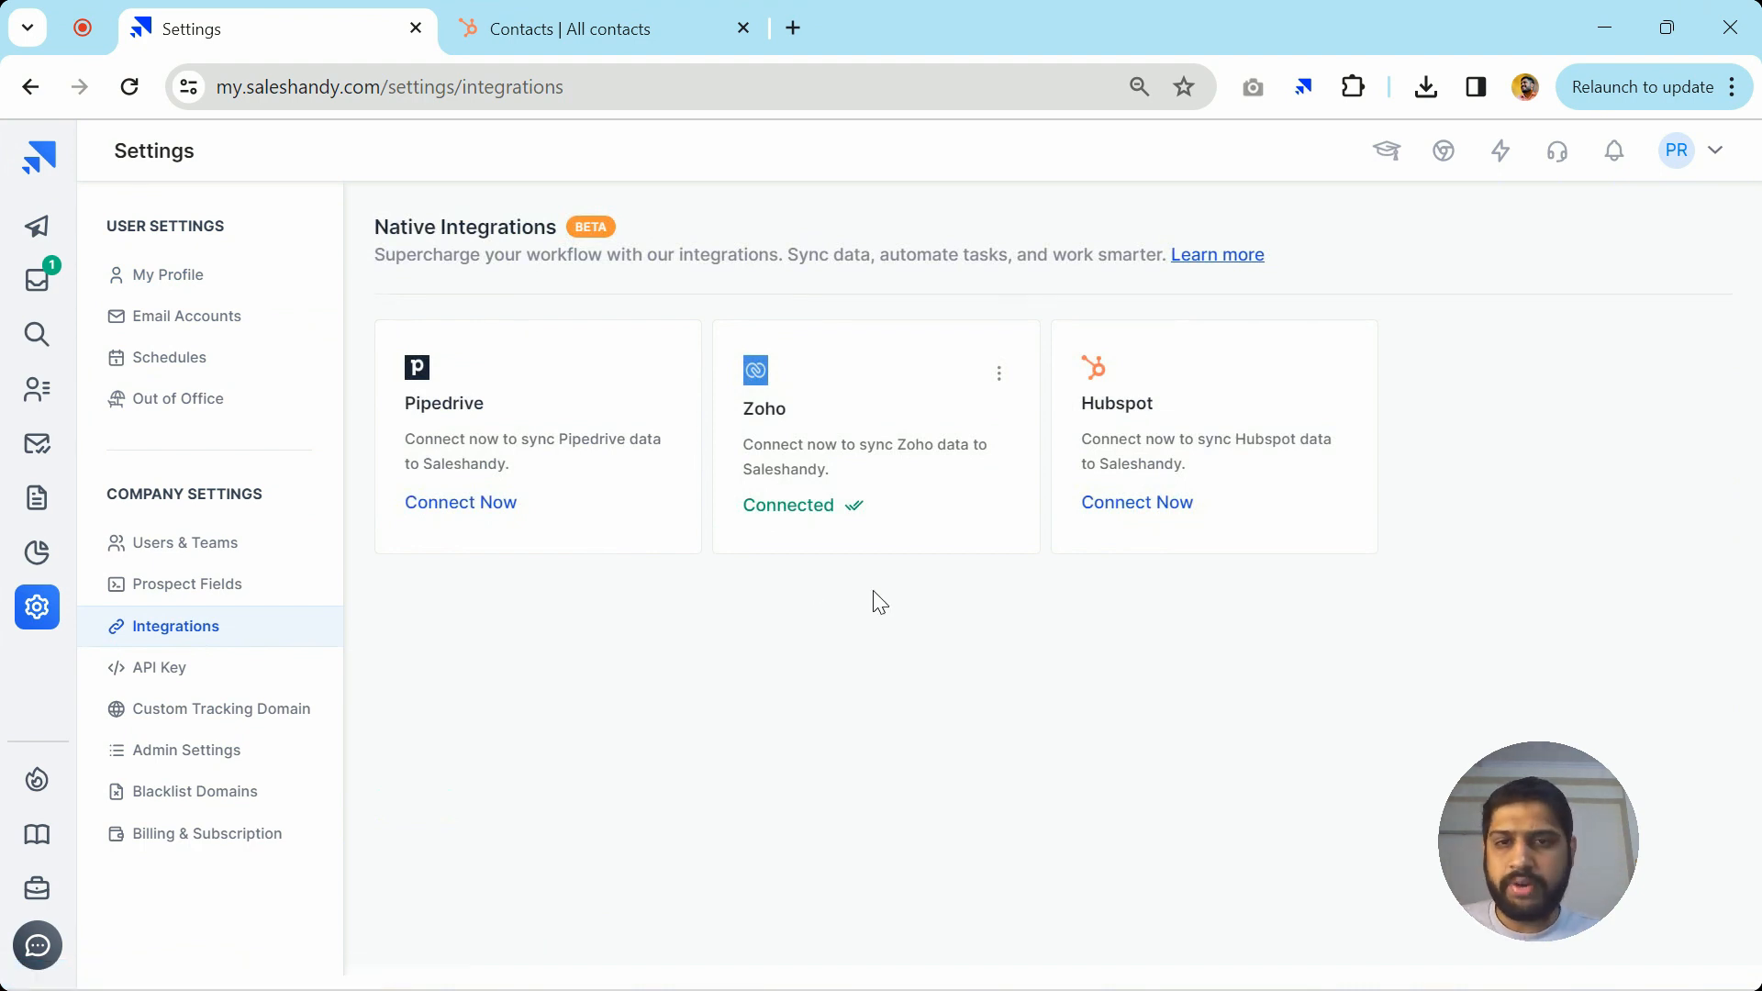
scroll(1177, 575, "up", 5)
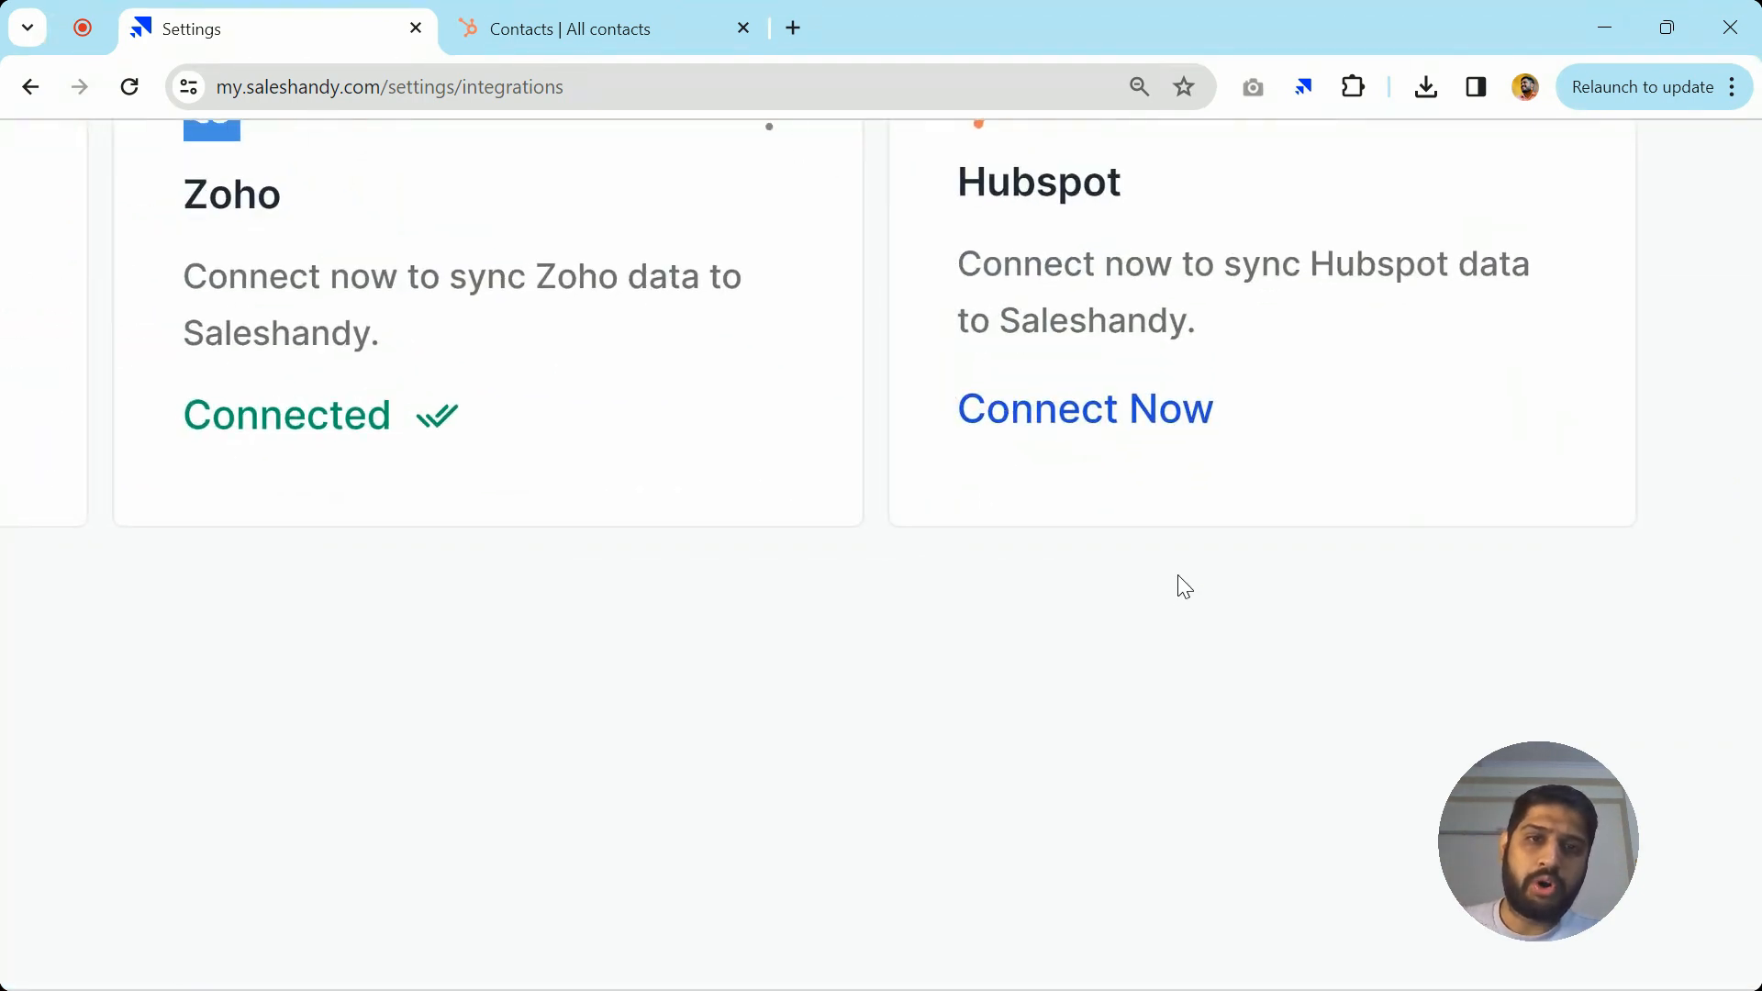
scroll(1176, 575, "down", 5)
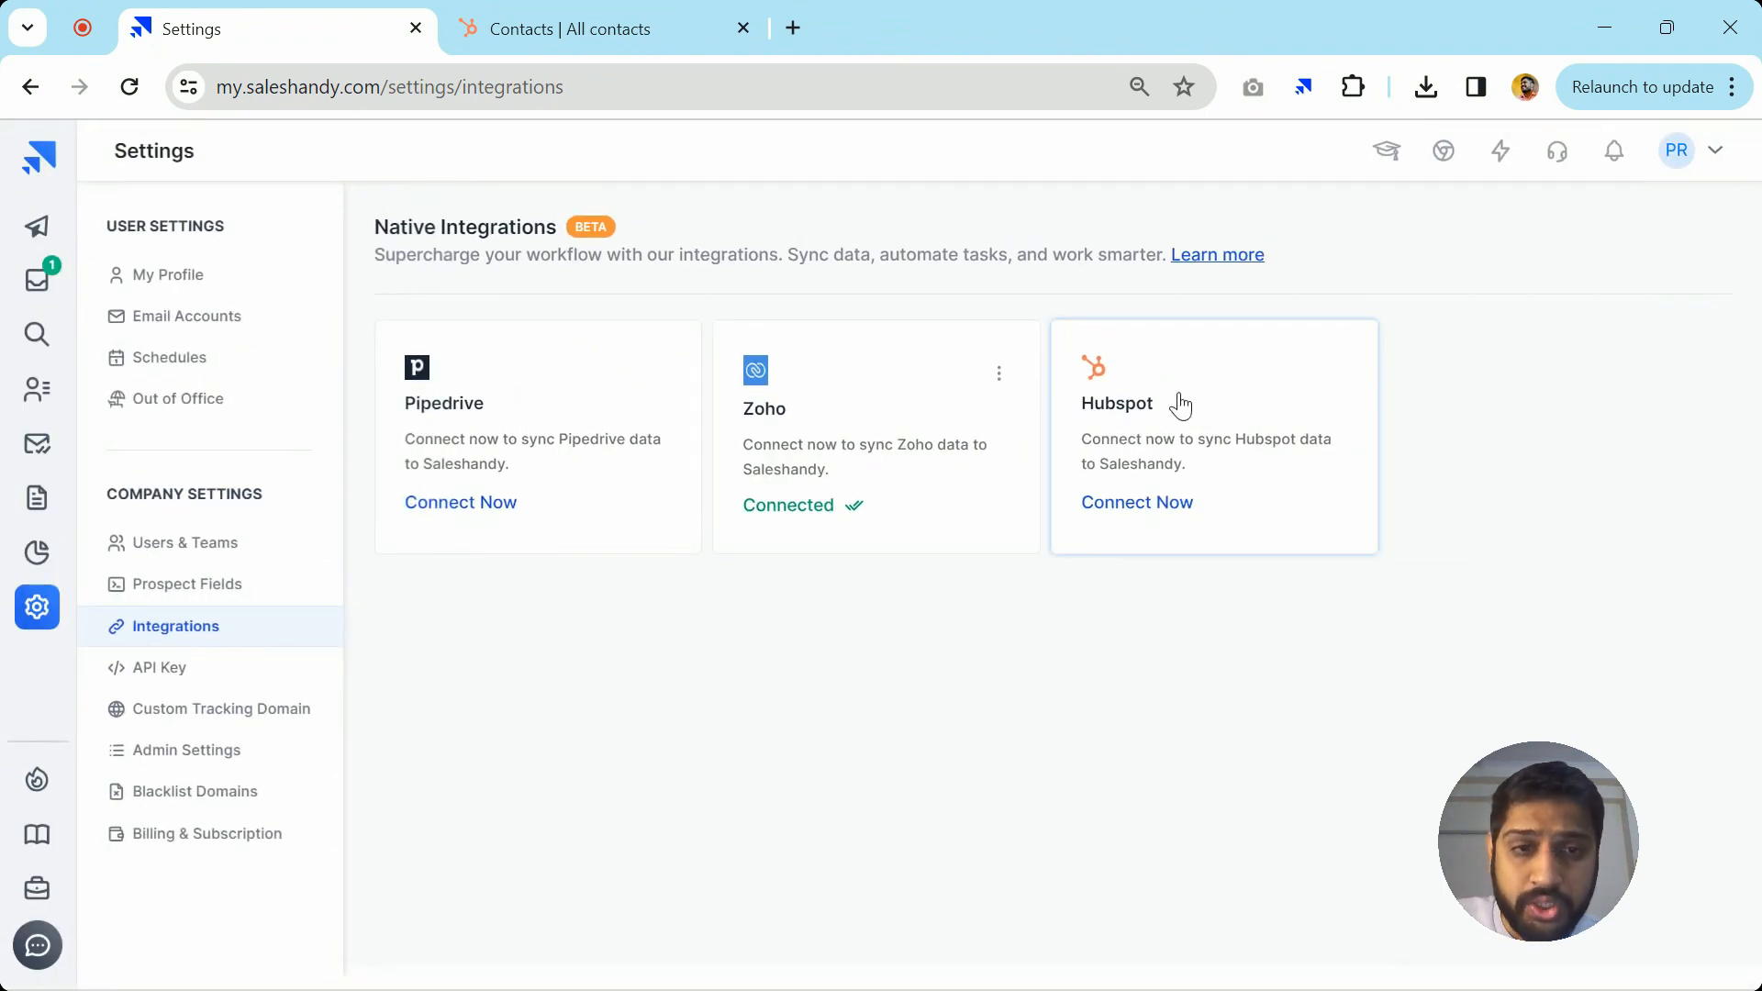
left_click(1154, 501)
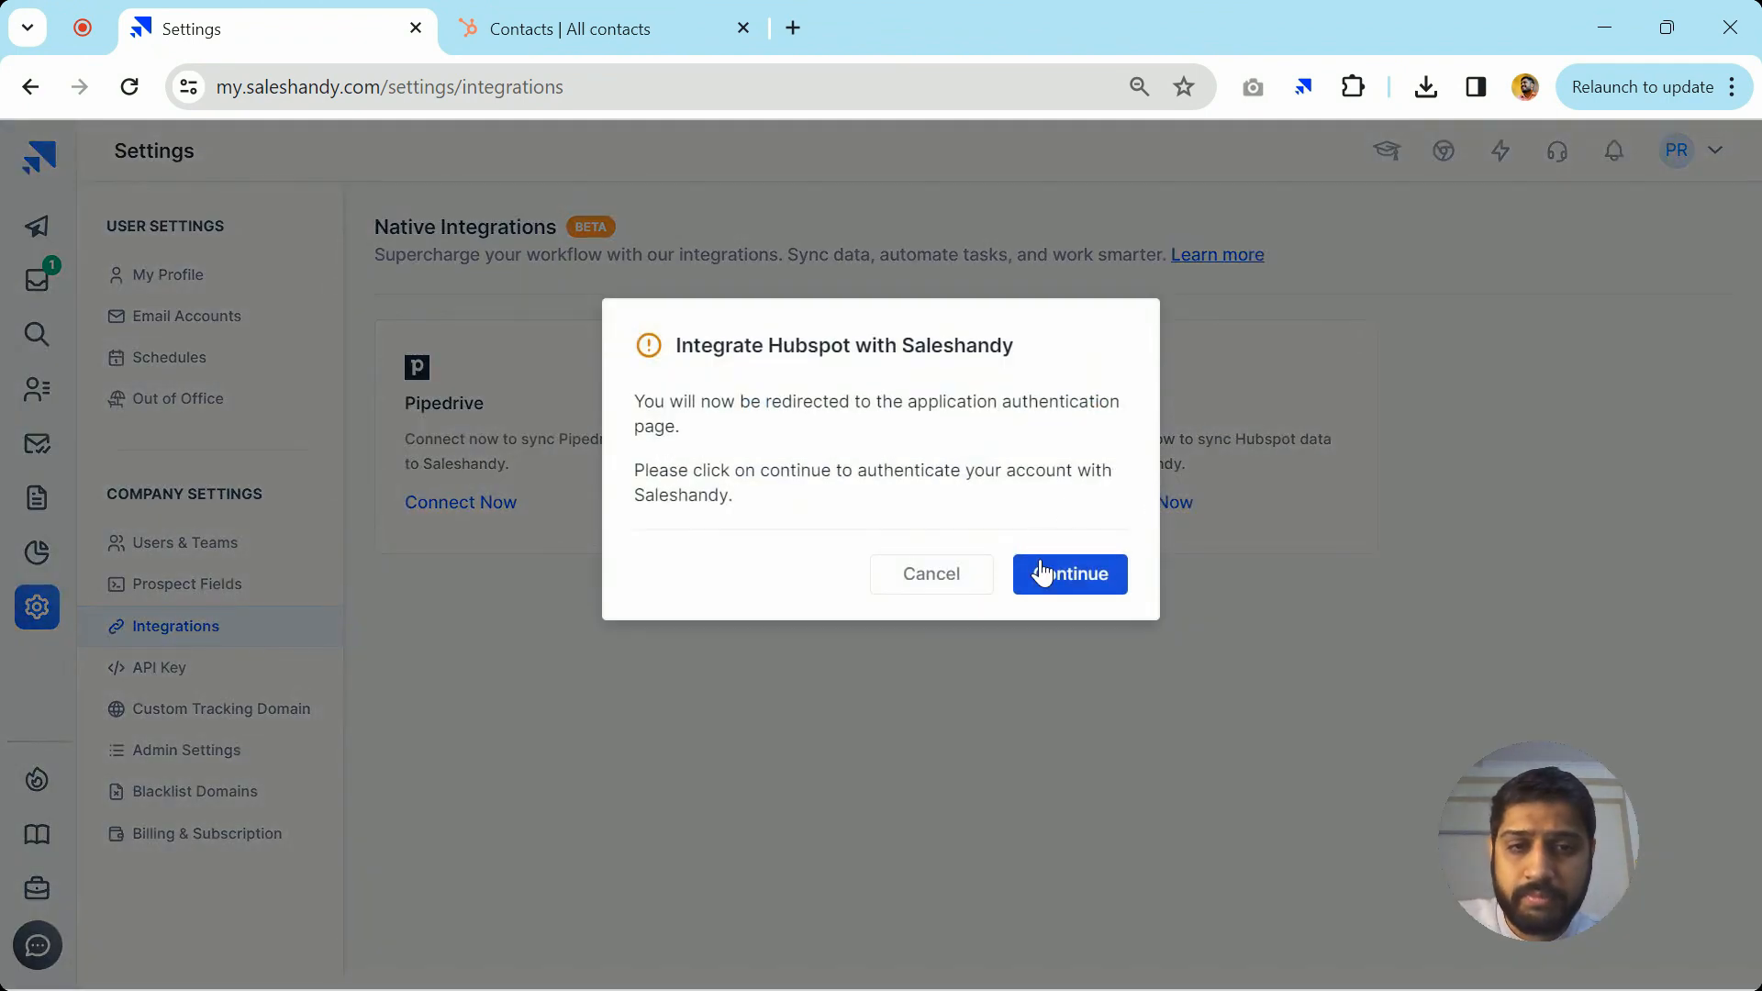
left_click(1043, 572)
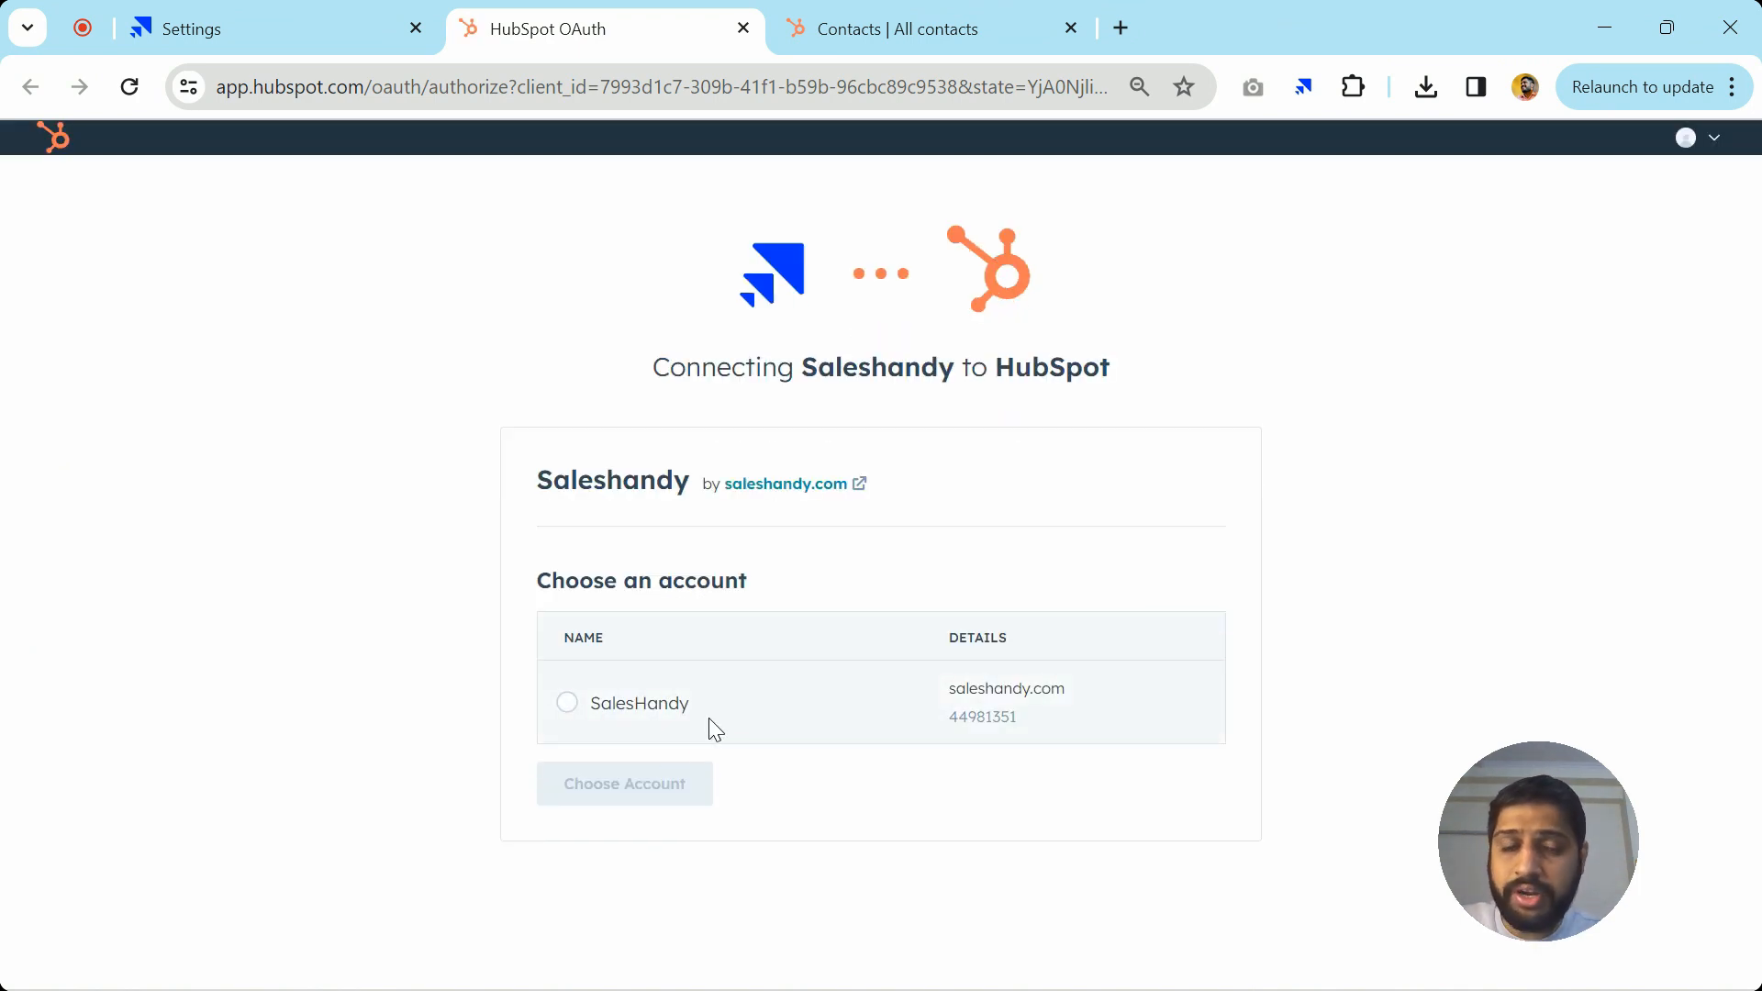
Choose the SalesHandy HubSpot account and approve the app's access
left_click(640, 720)
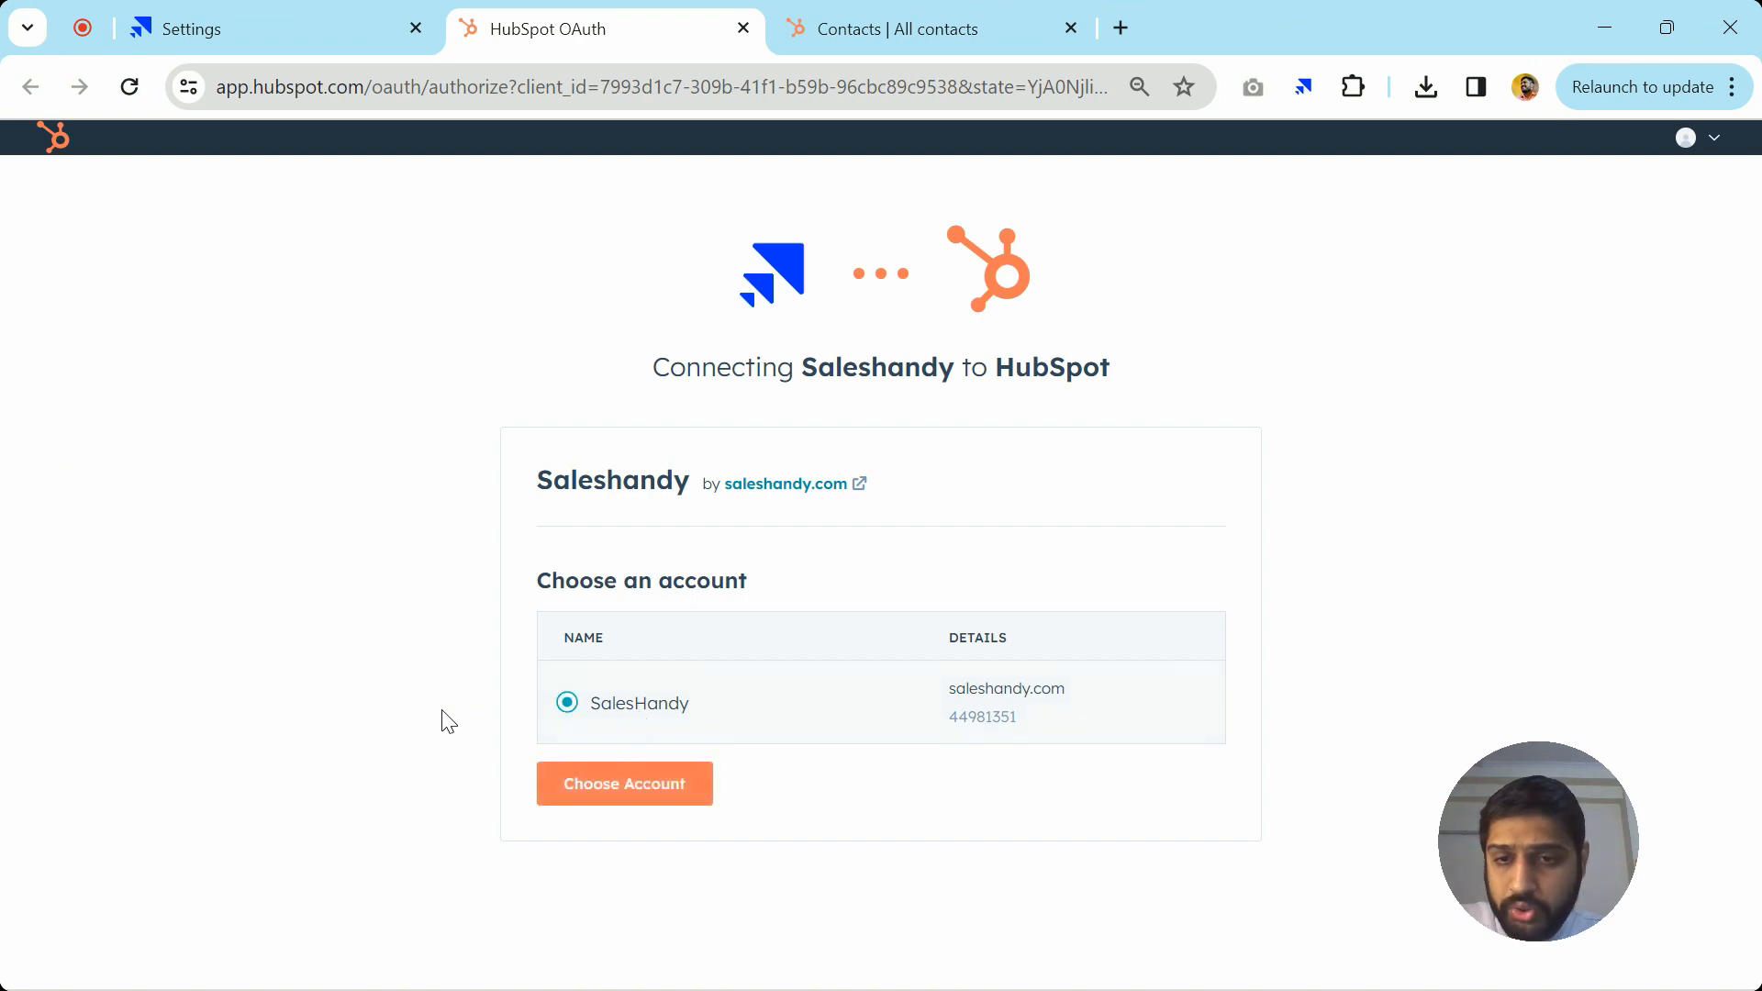
left_click(707, 797)
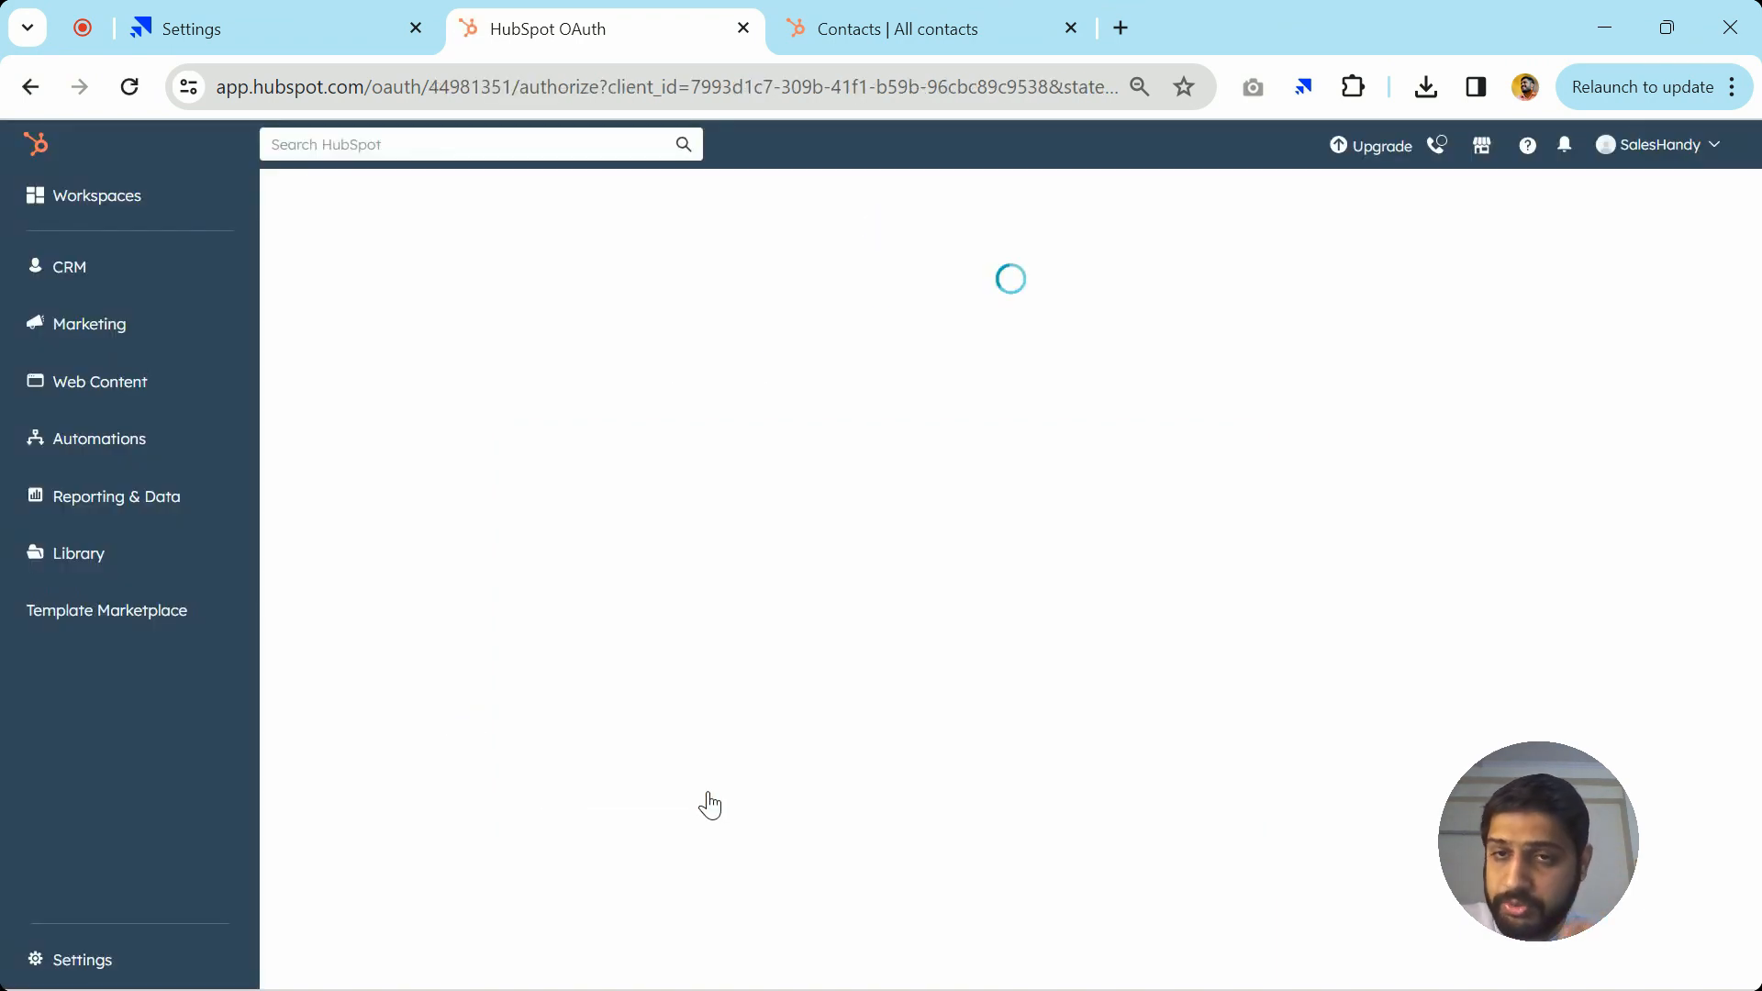
scroll(1093, 692, "down", 10)
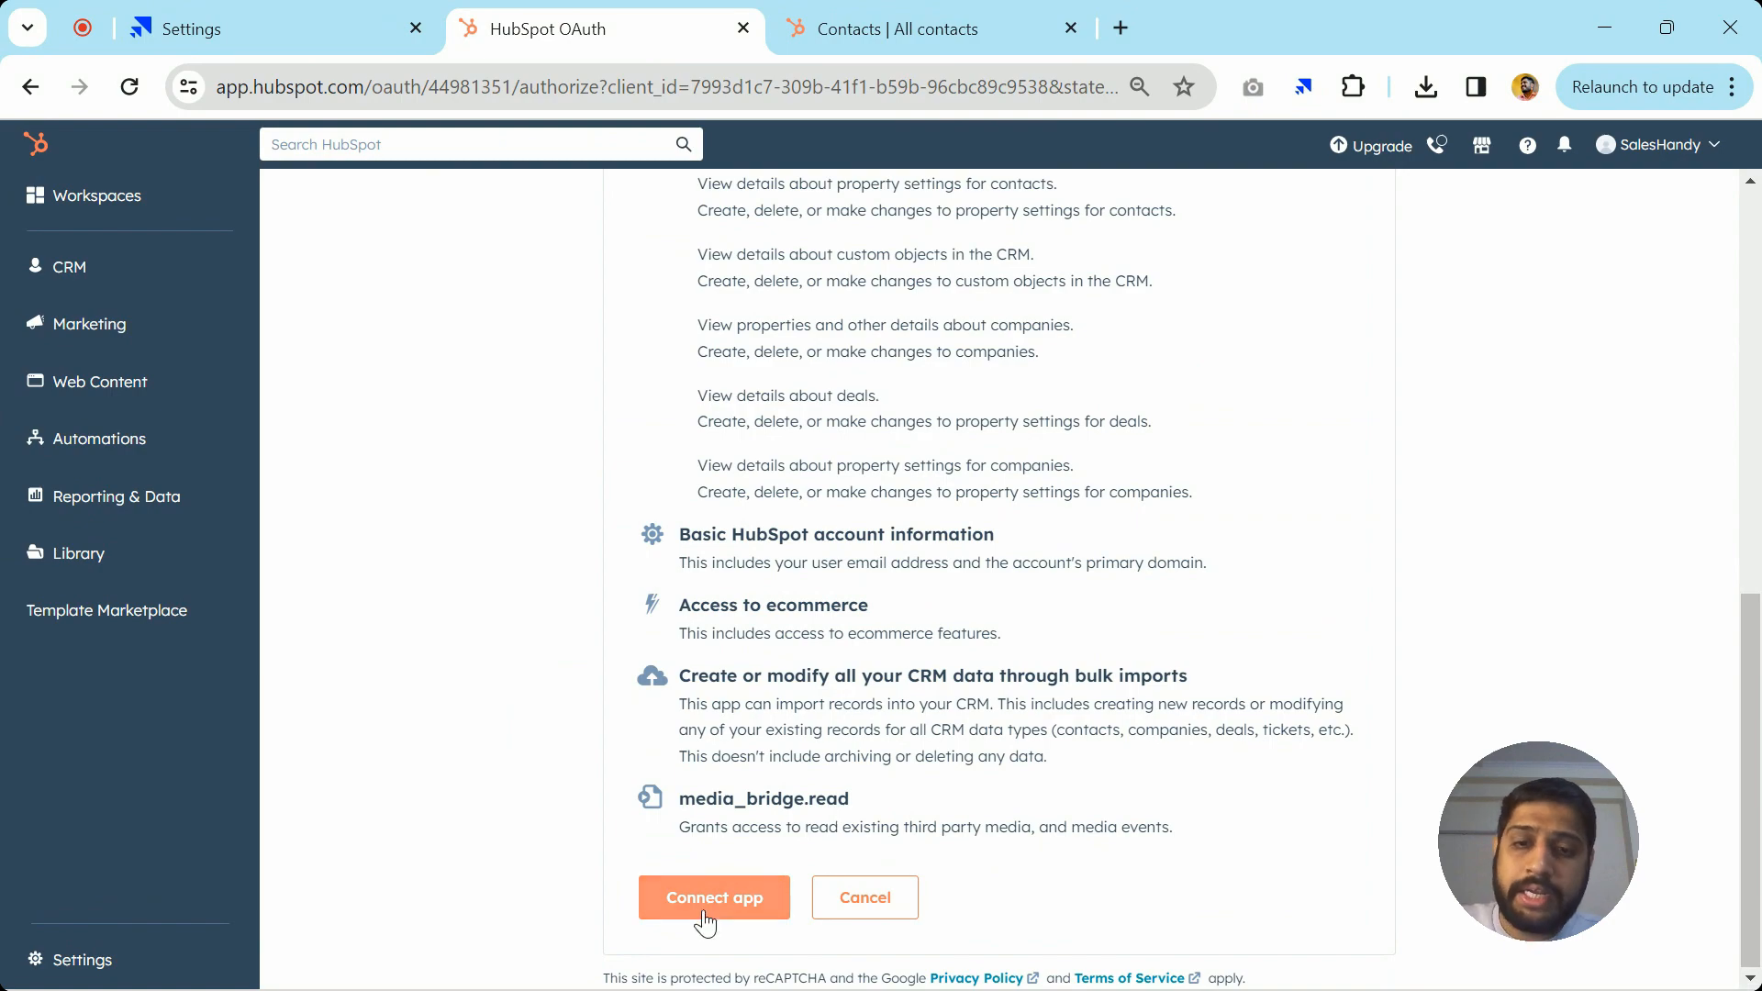
left_click(691, 912)
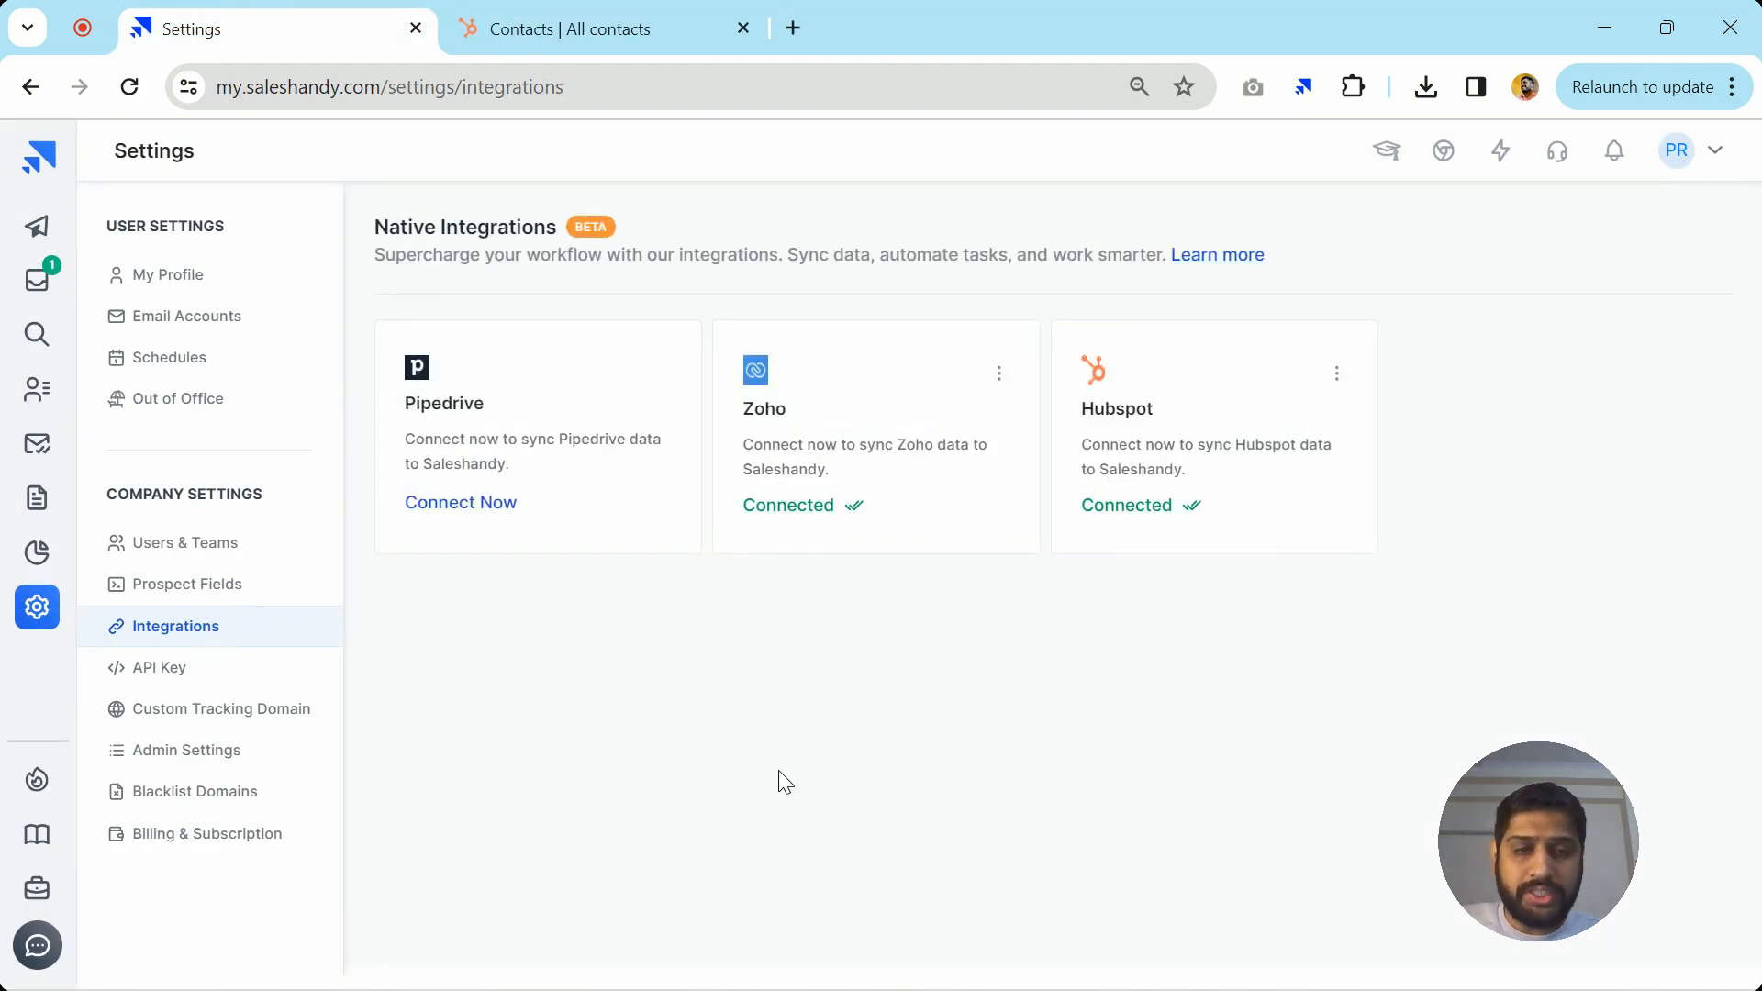
Open the connected Hubspot integration's Contact Properties field mapping
left_click(1275, 439)
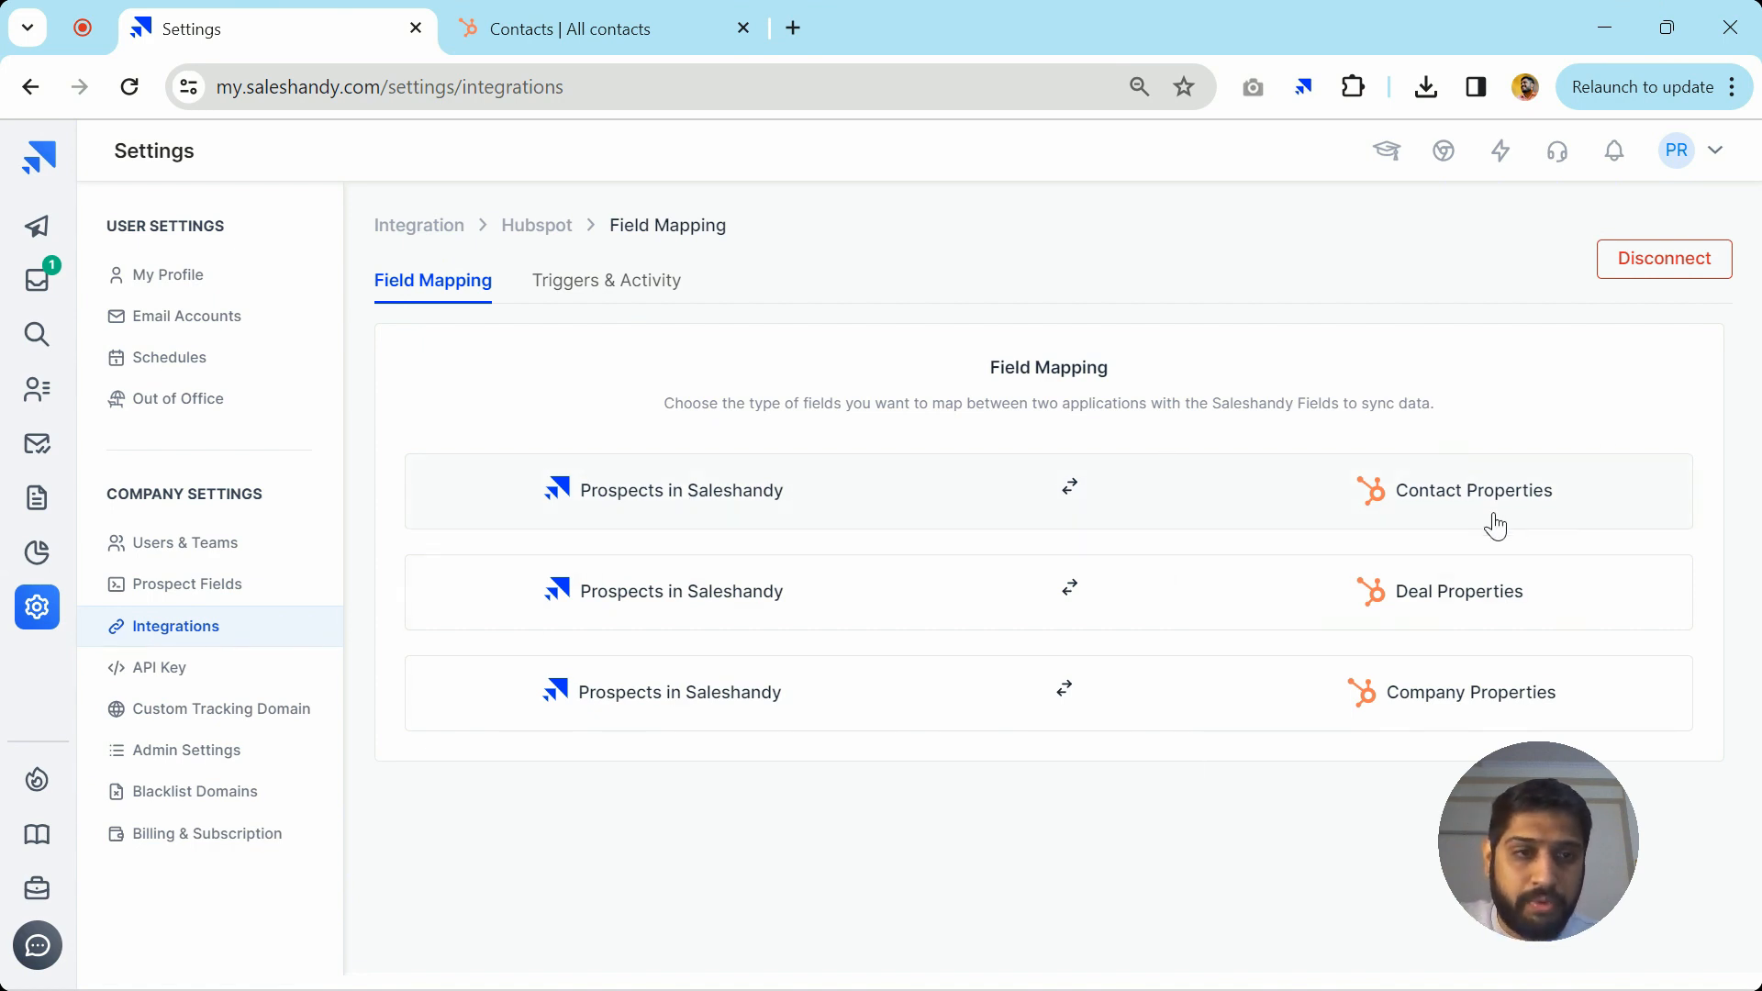
left_click(825, 496)
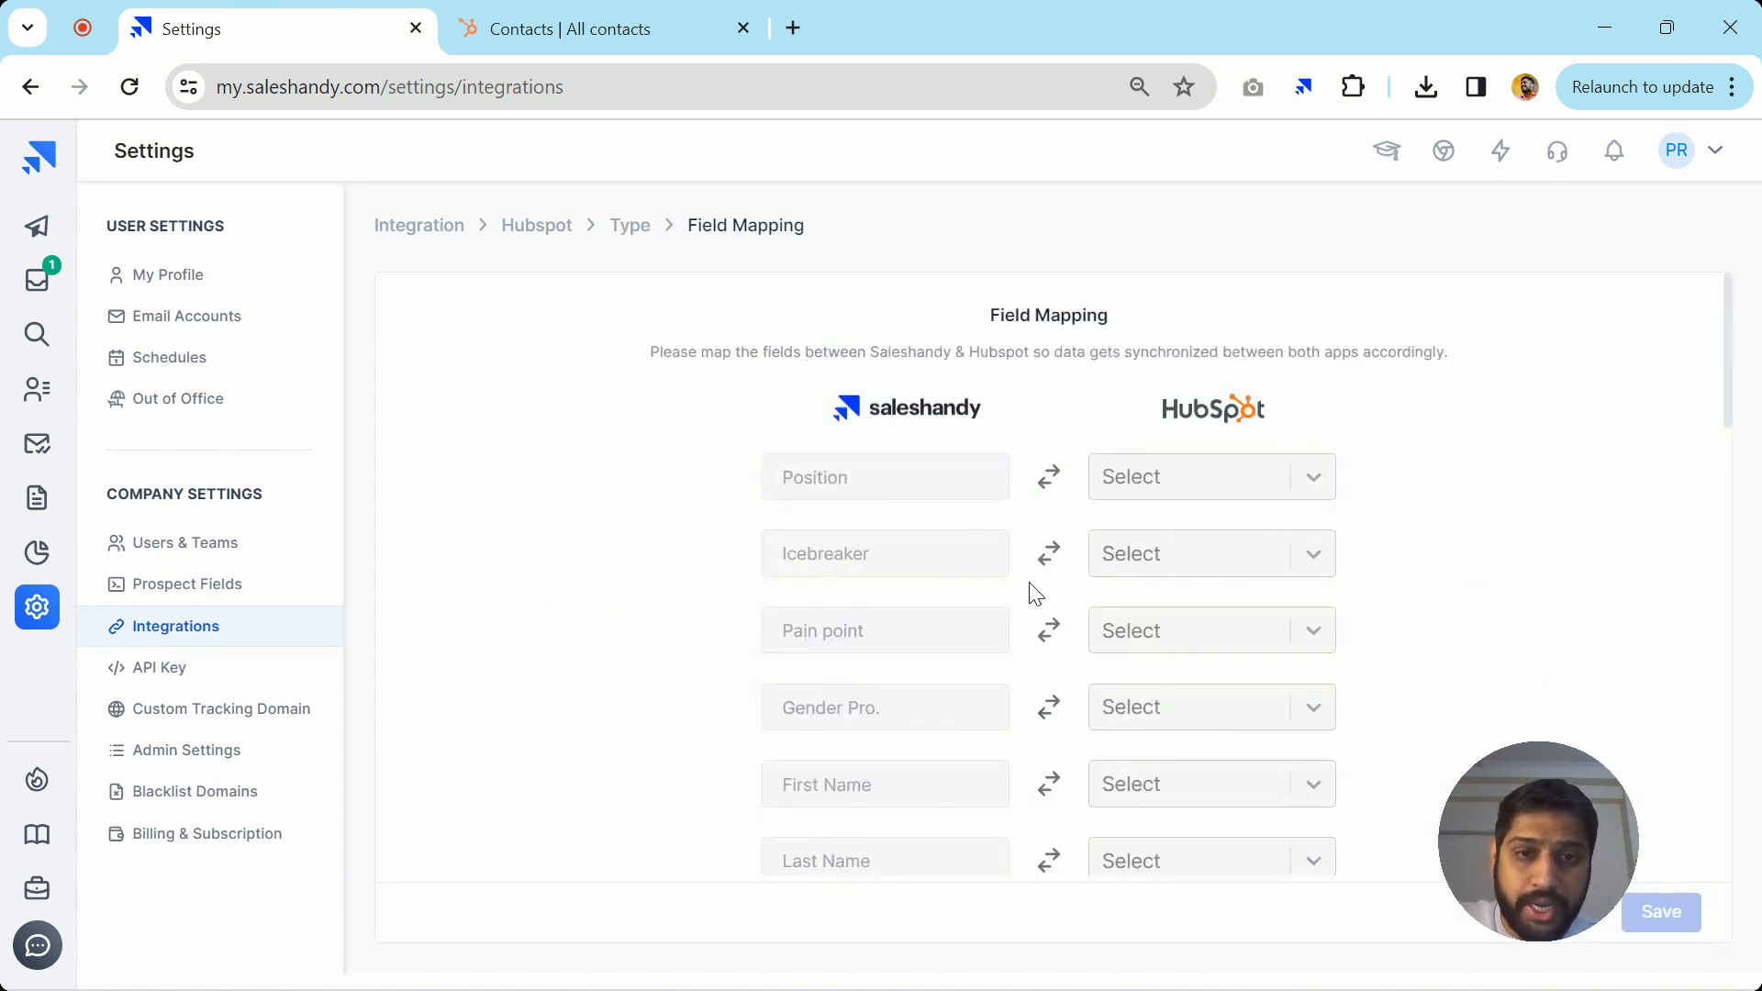
scroll(972, 729, "down", 2)
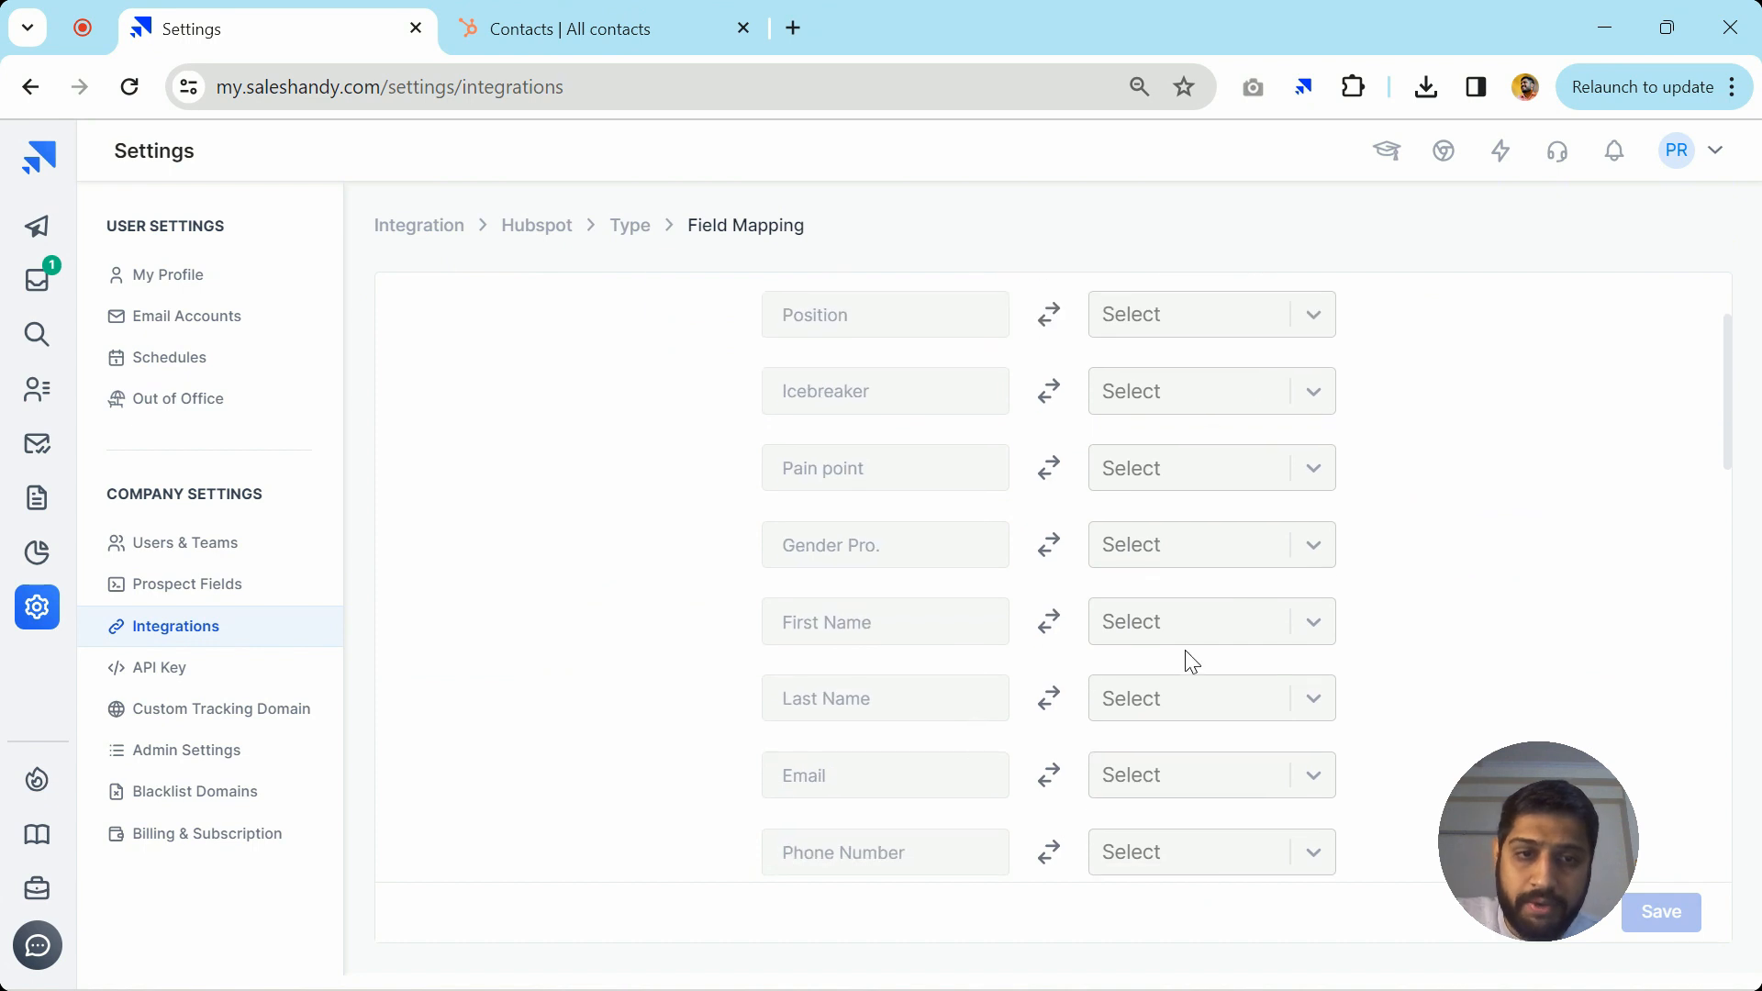
Browse the HubSpot fields offered for First Name without picking one, then return to mapping types
left_click(1220, 639)
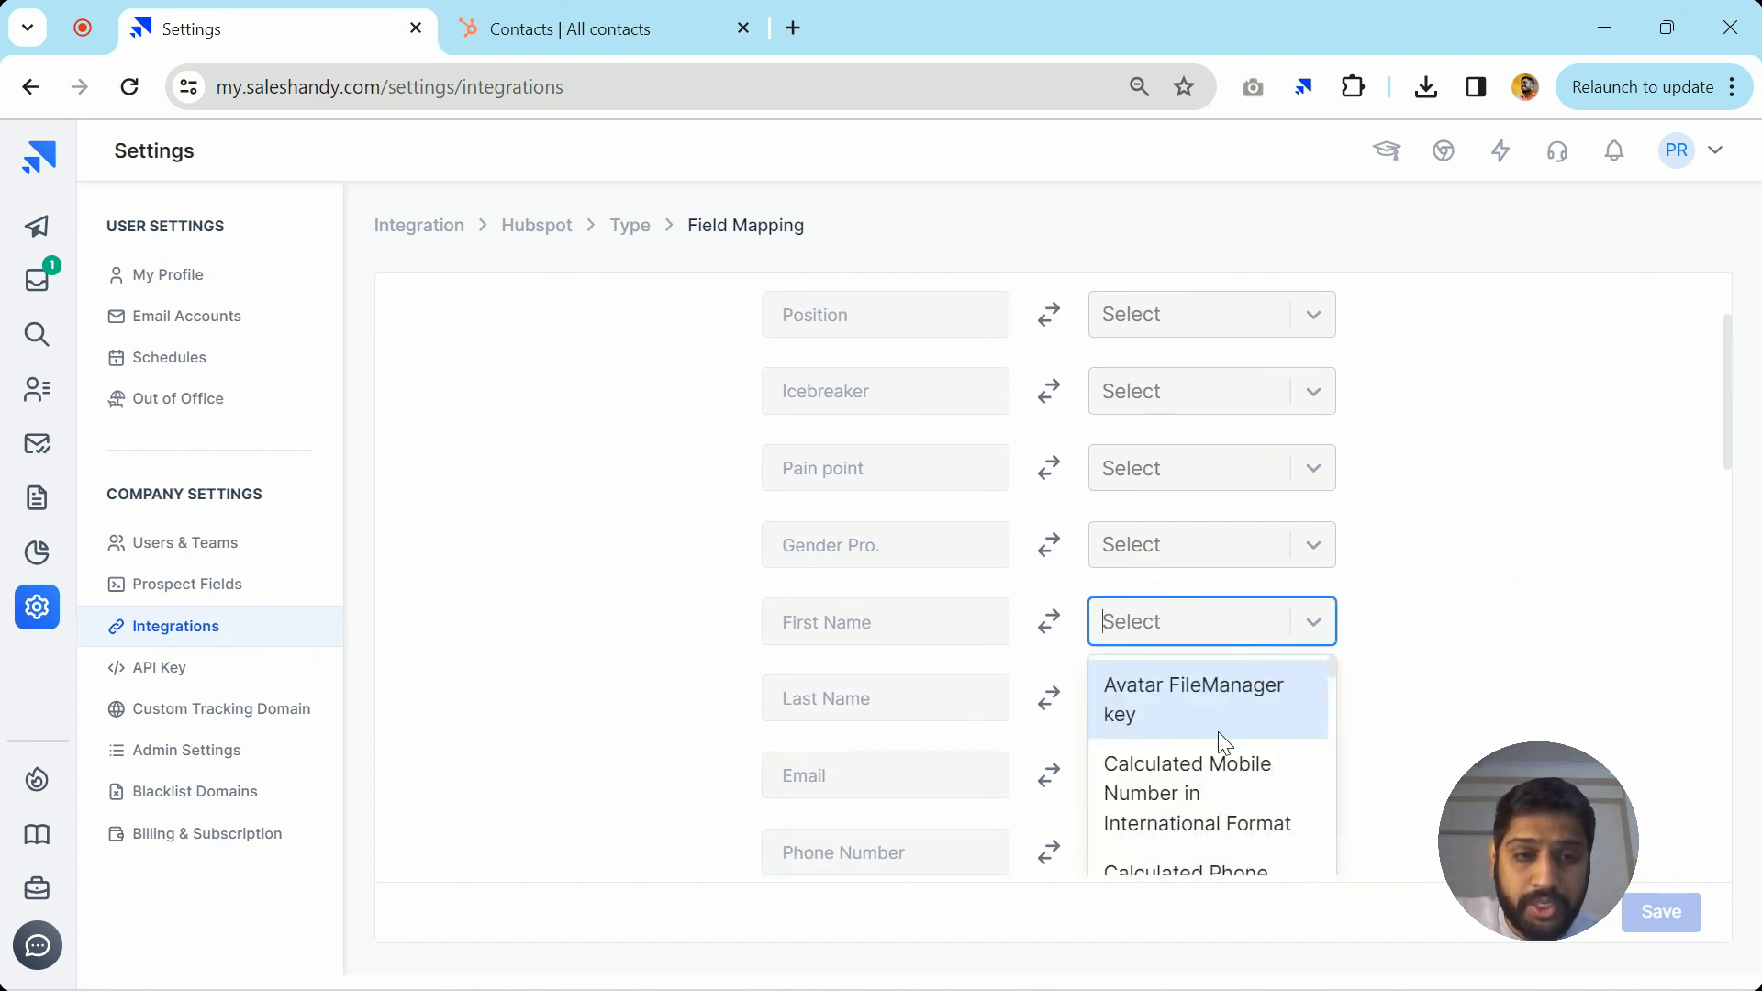
scroll(1222, 742, "down", 1)
scroll(1221, 742, "down", 3)
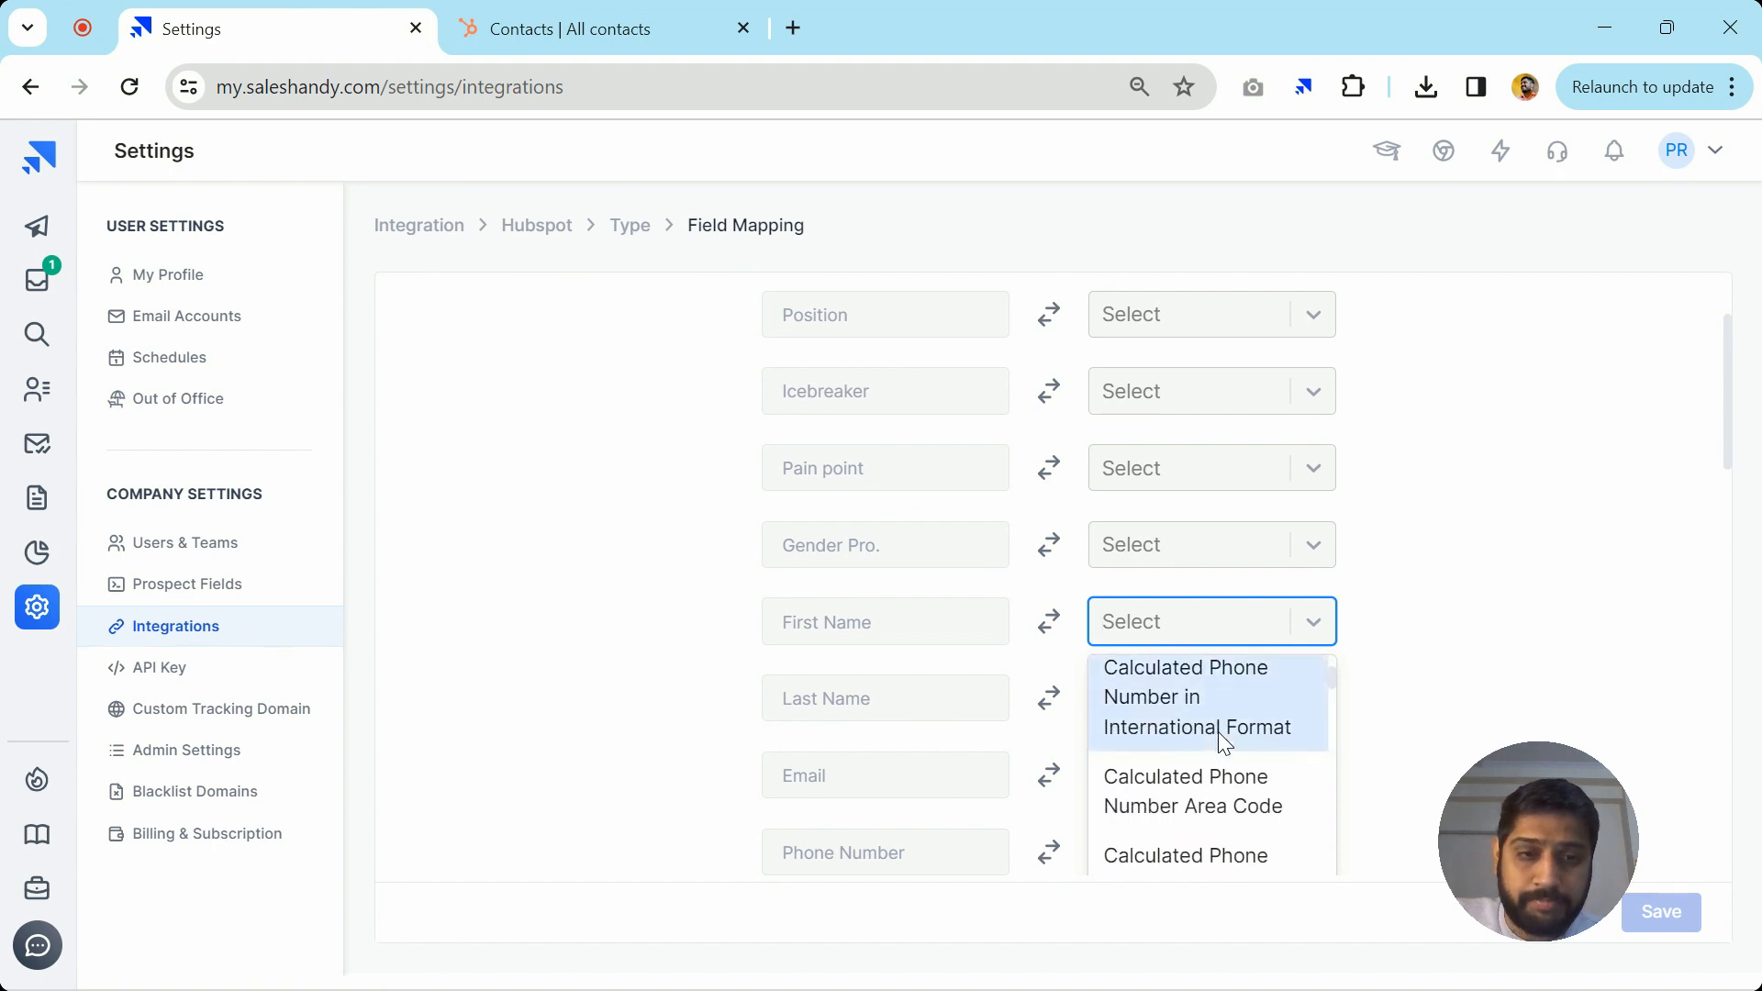
scroll(1224, 741, "down", 1)
scroll(1225, 741, "up", 5)
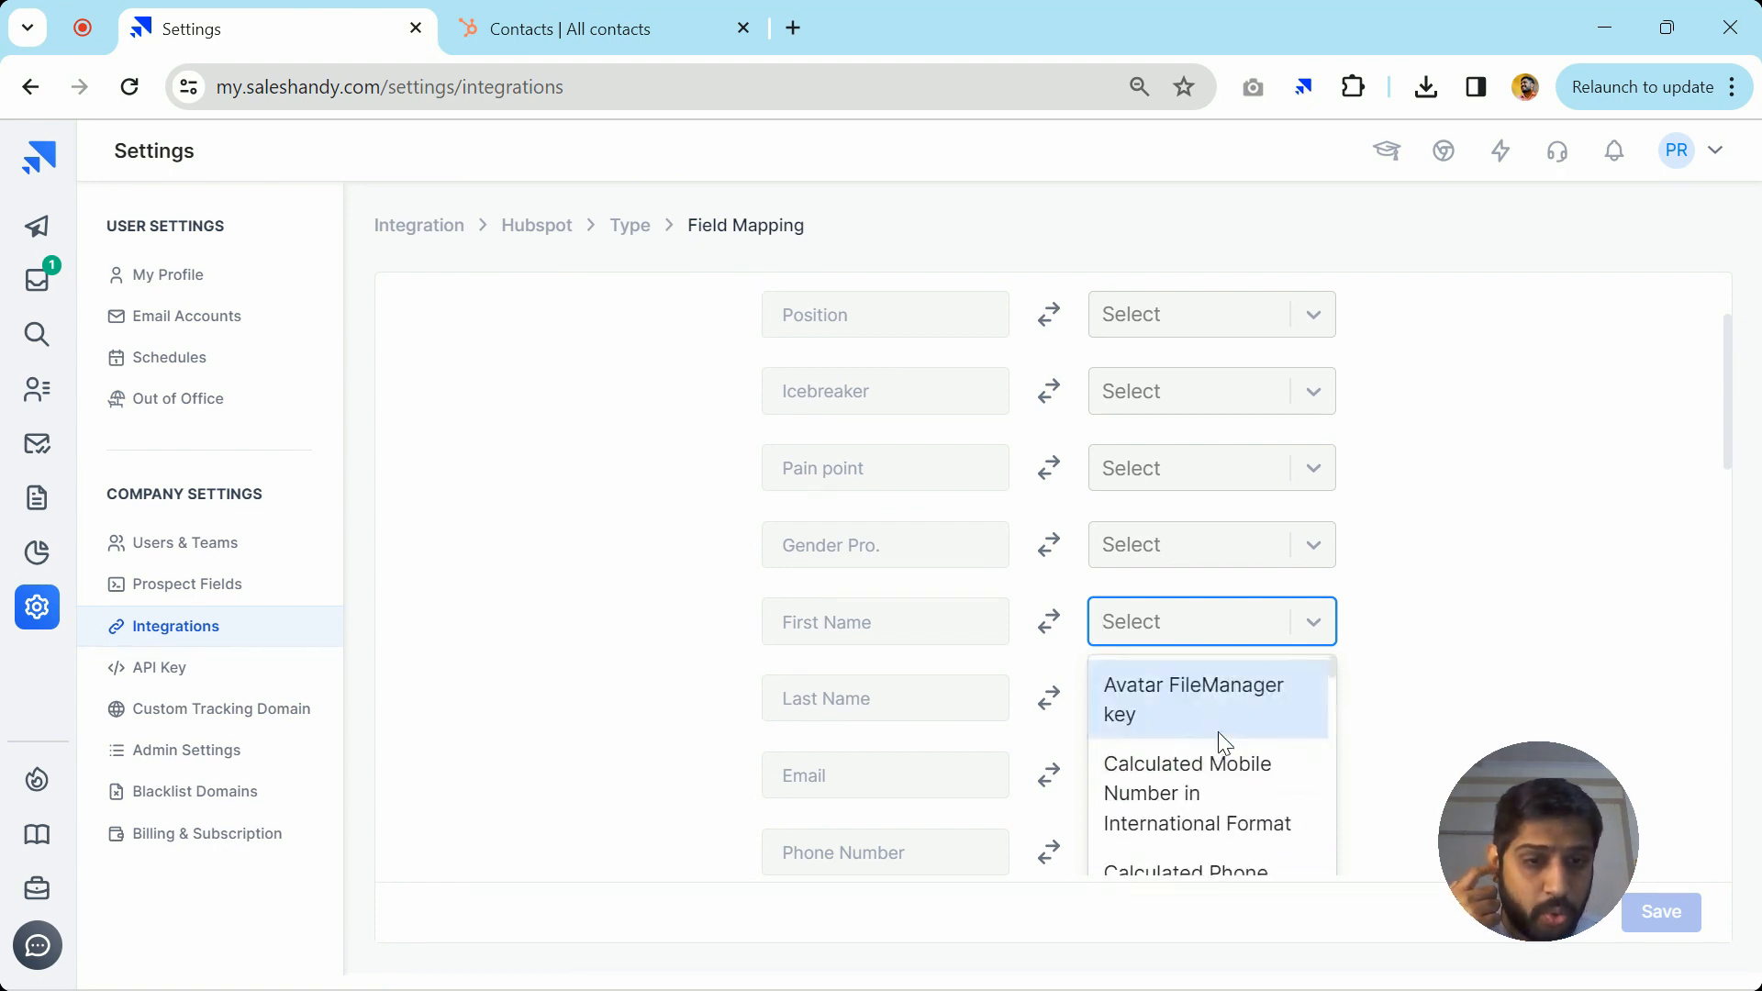
left_click(1473, 670)
scroll(747, 511, "up", 2)
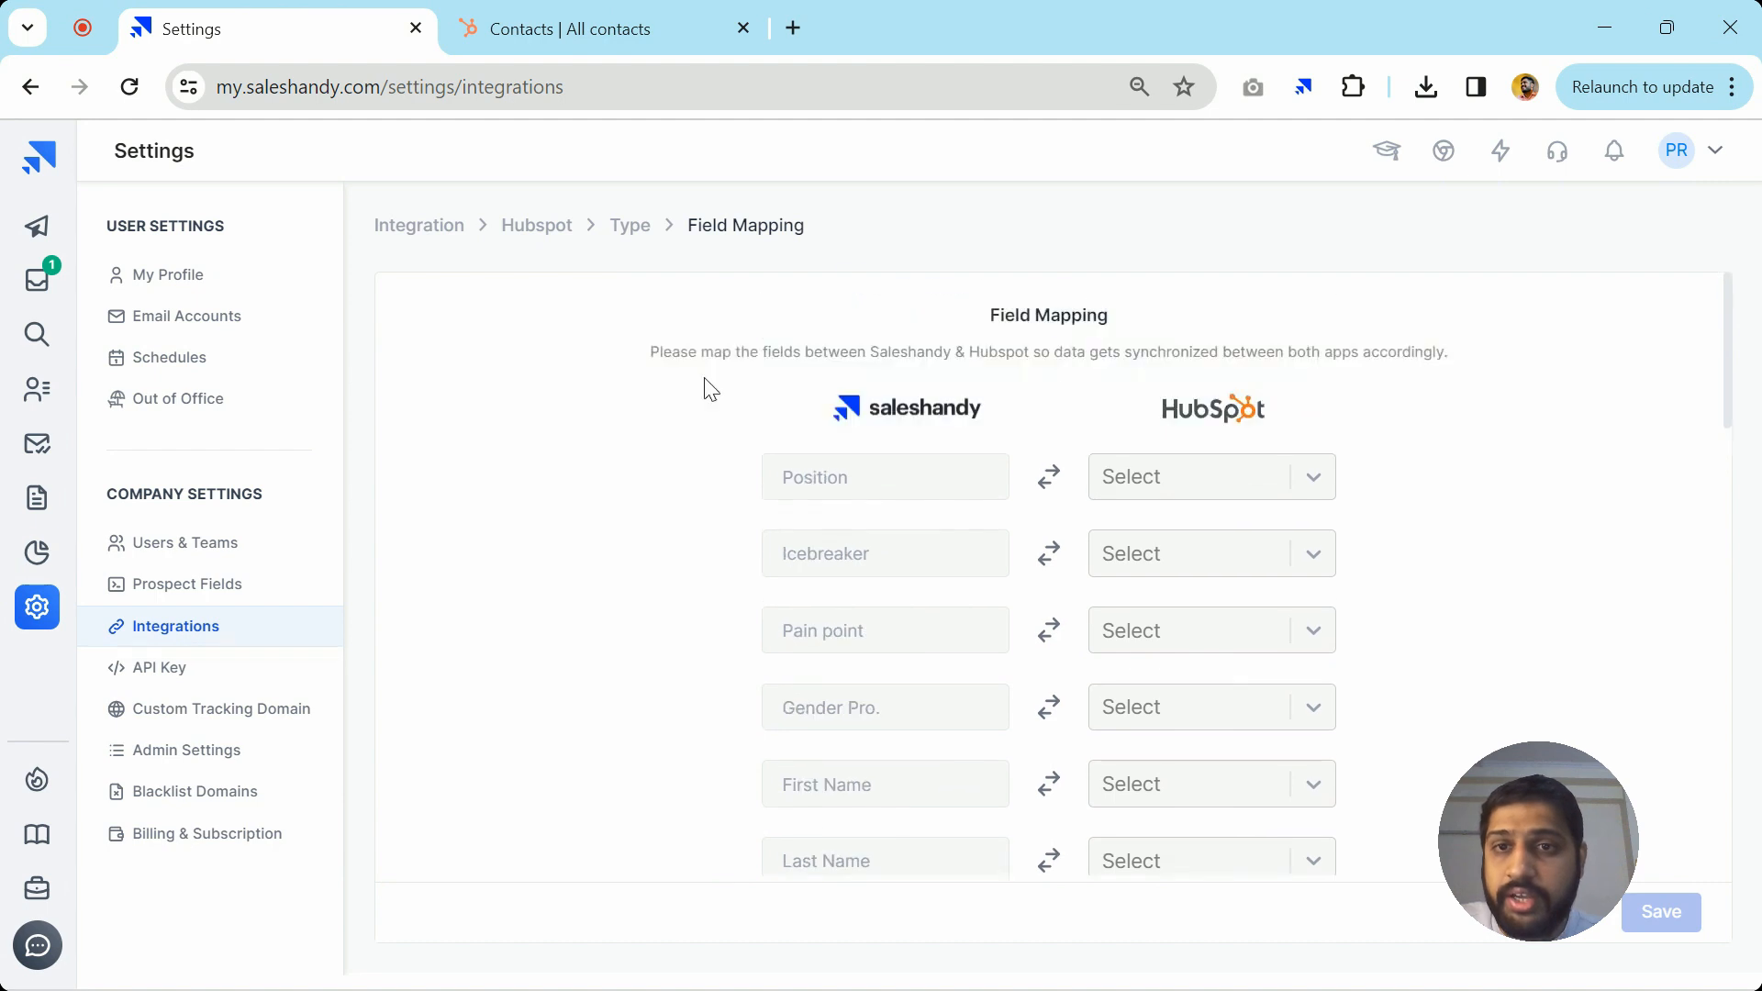
left_click(630, 231)
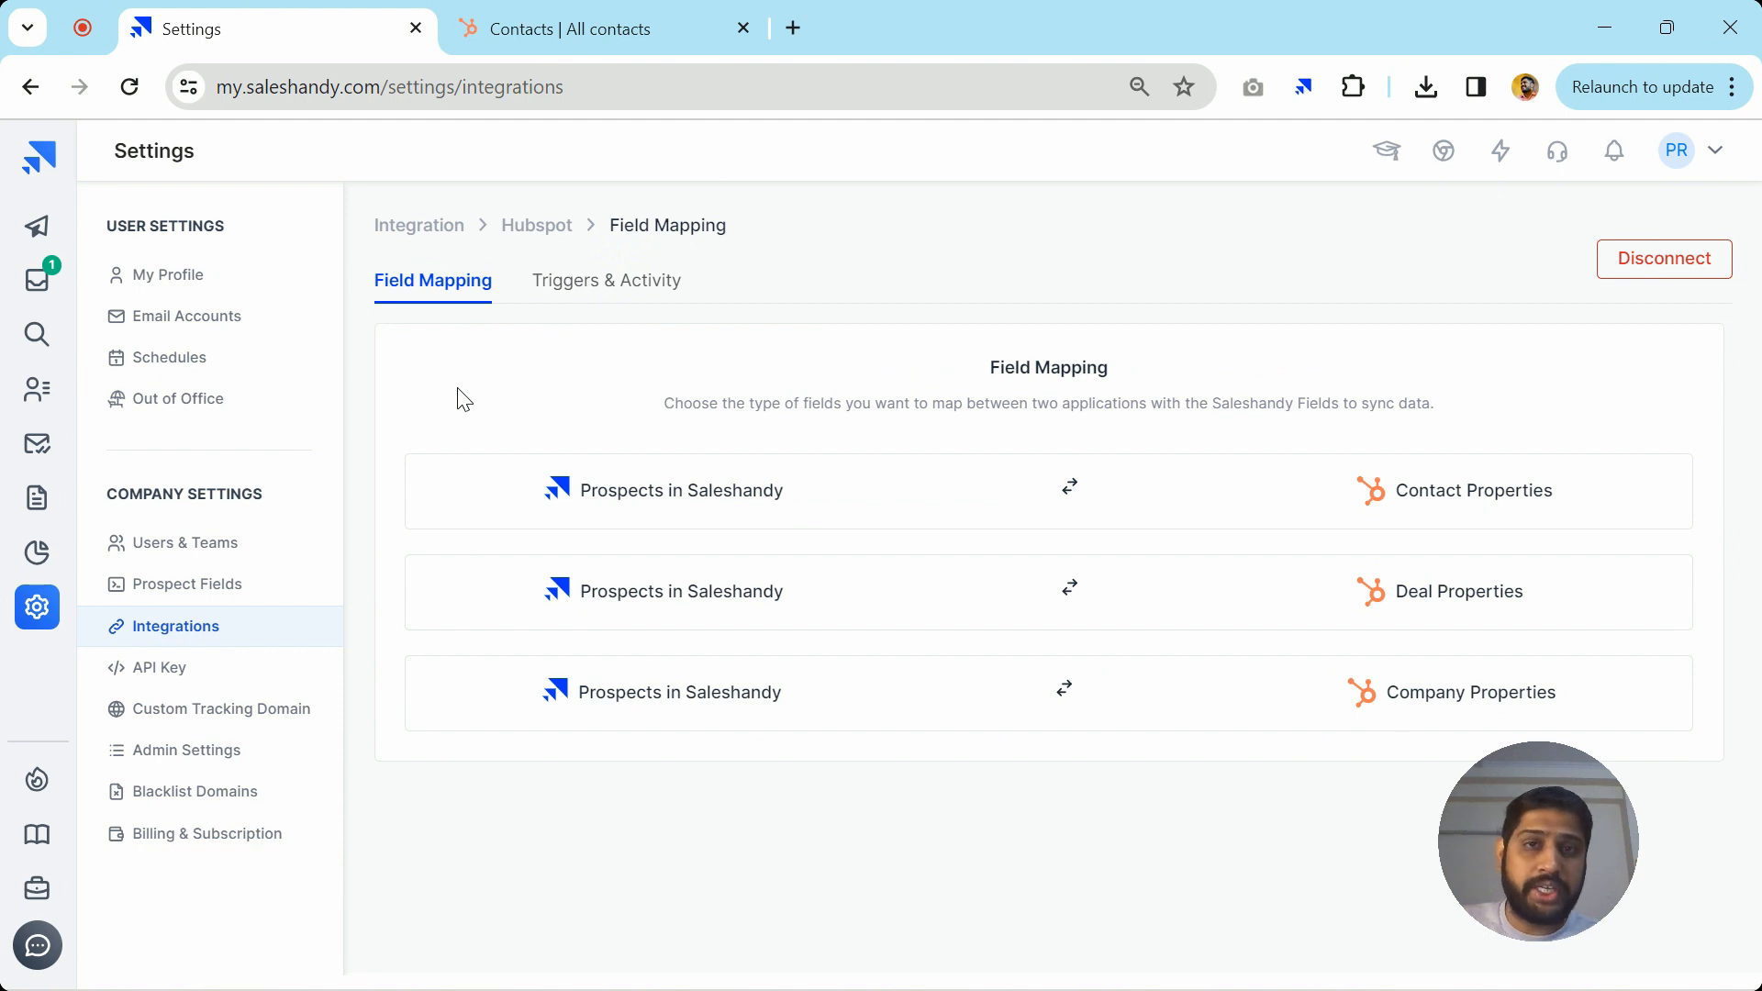
Turn on the Email Sent from Saleshandy trigger with the action to create a HubSpot contact
left_click(591, 291)
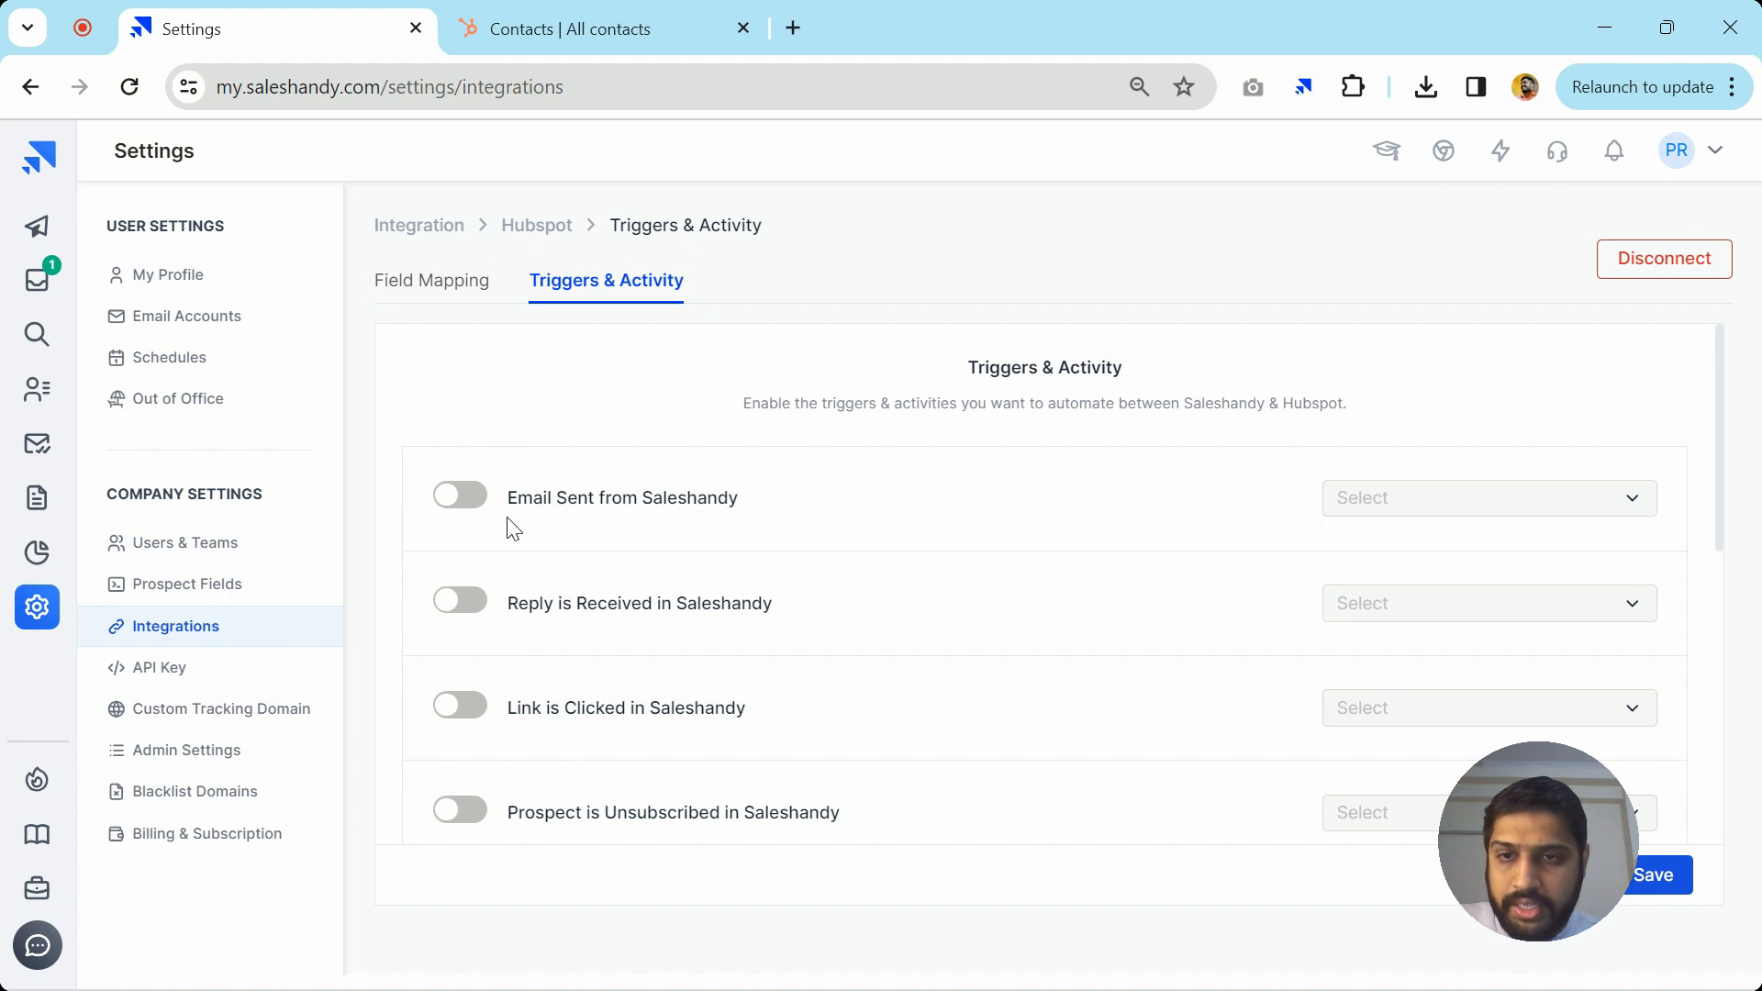
left_click(466, 511)
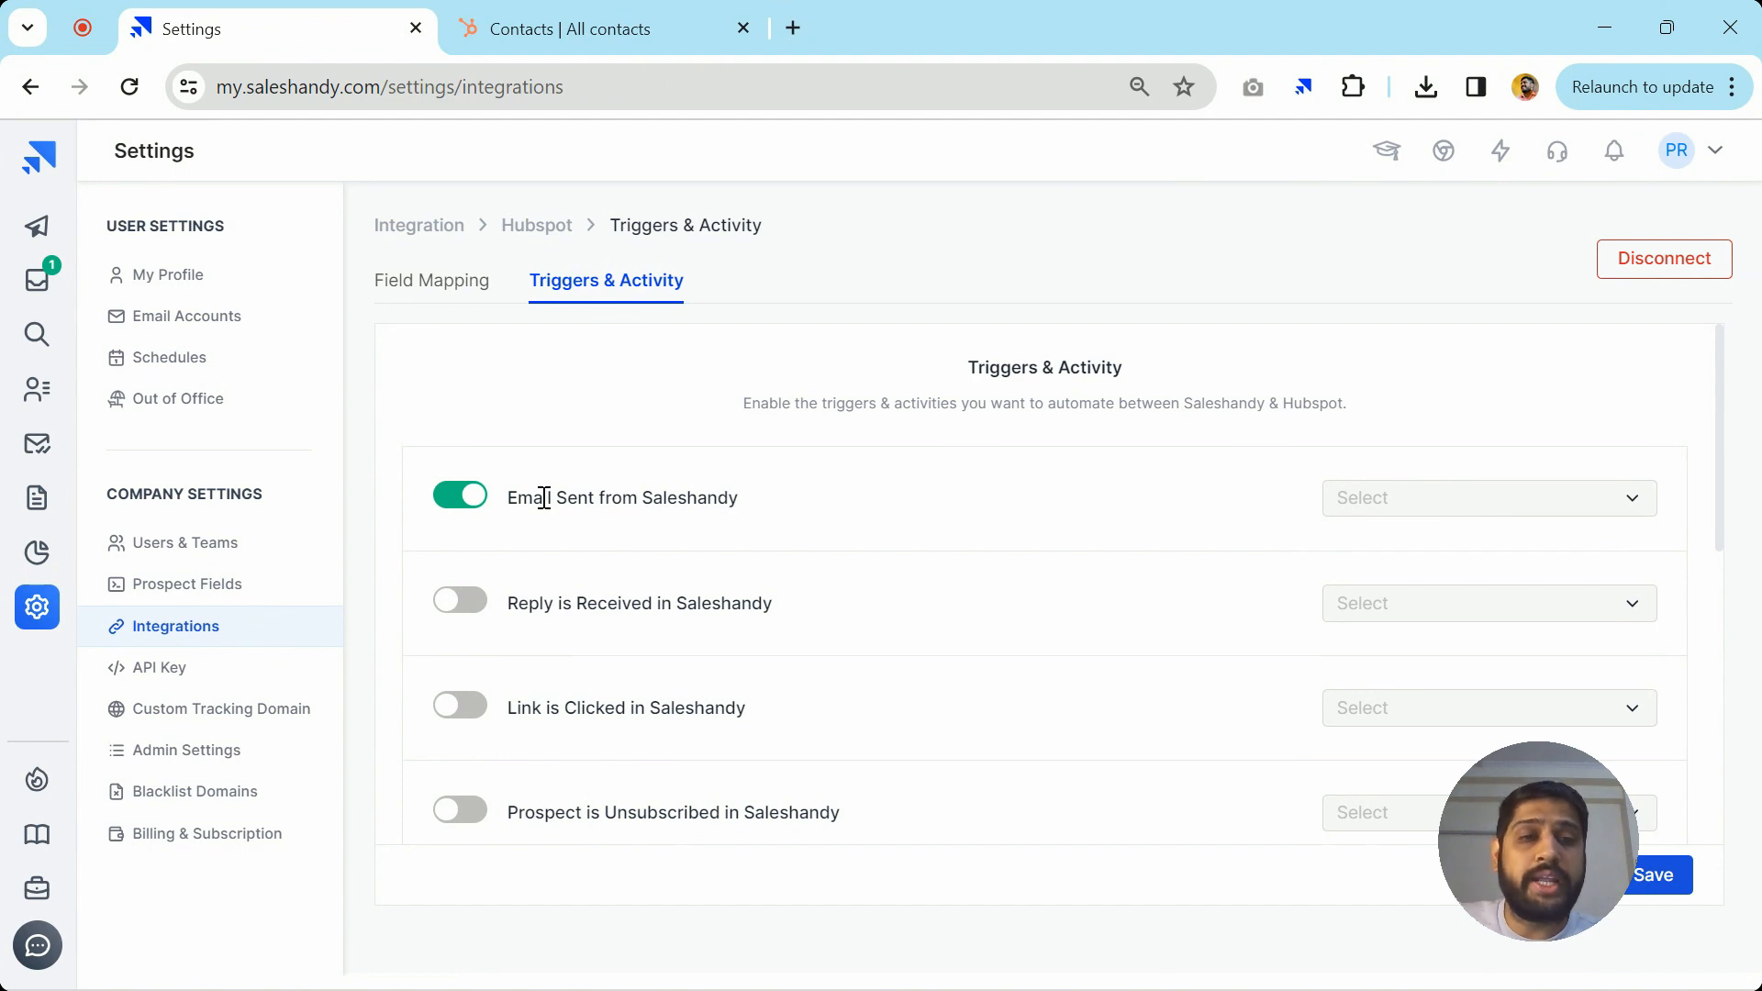
left_click(1504, 512)
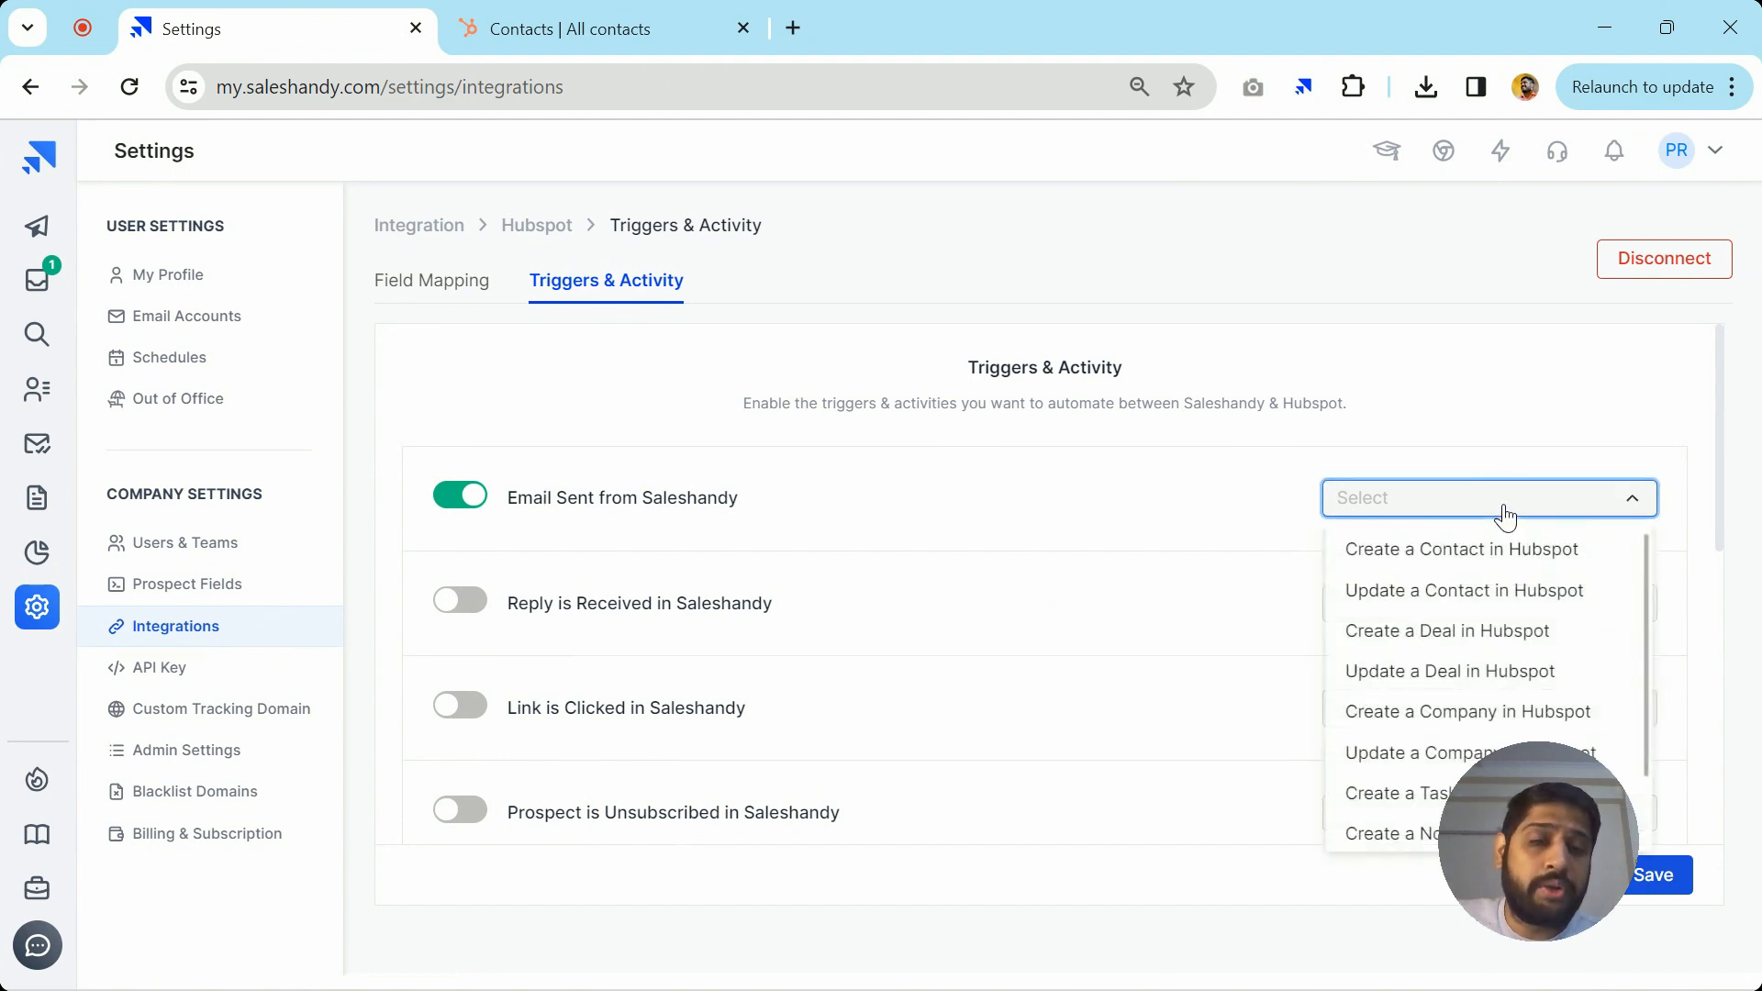
left_click(1472, 553)
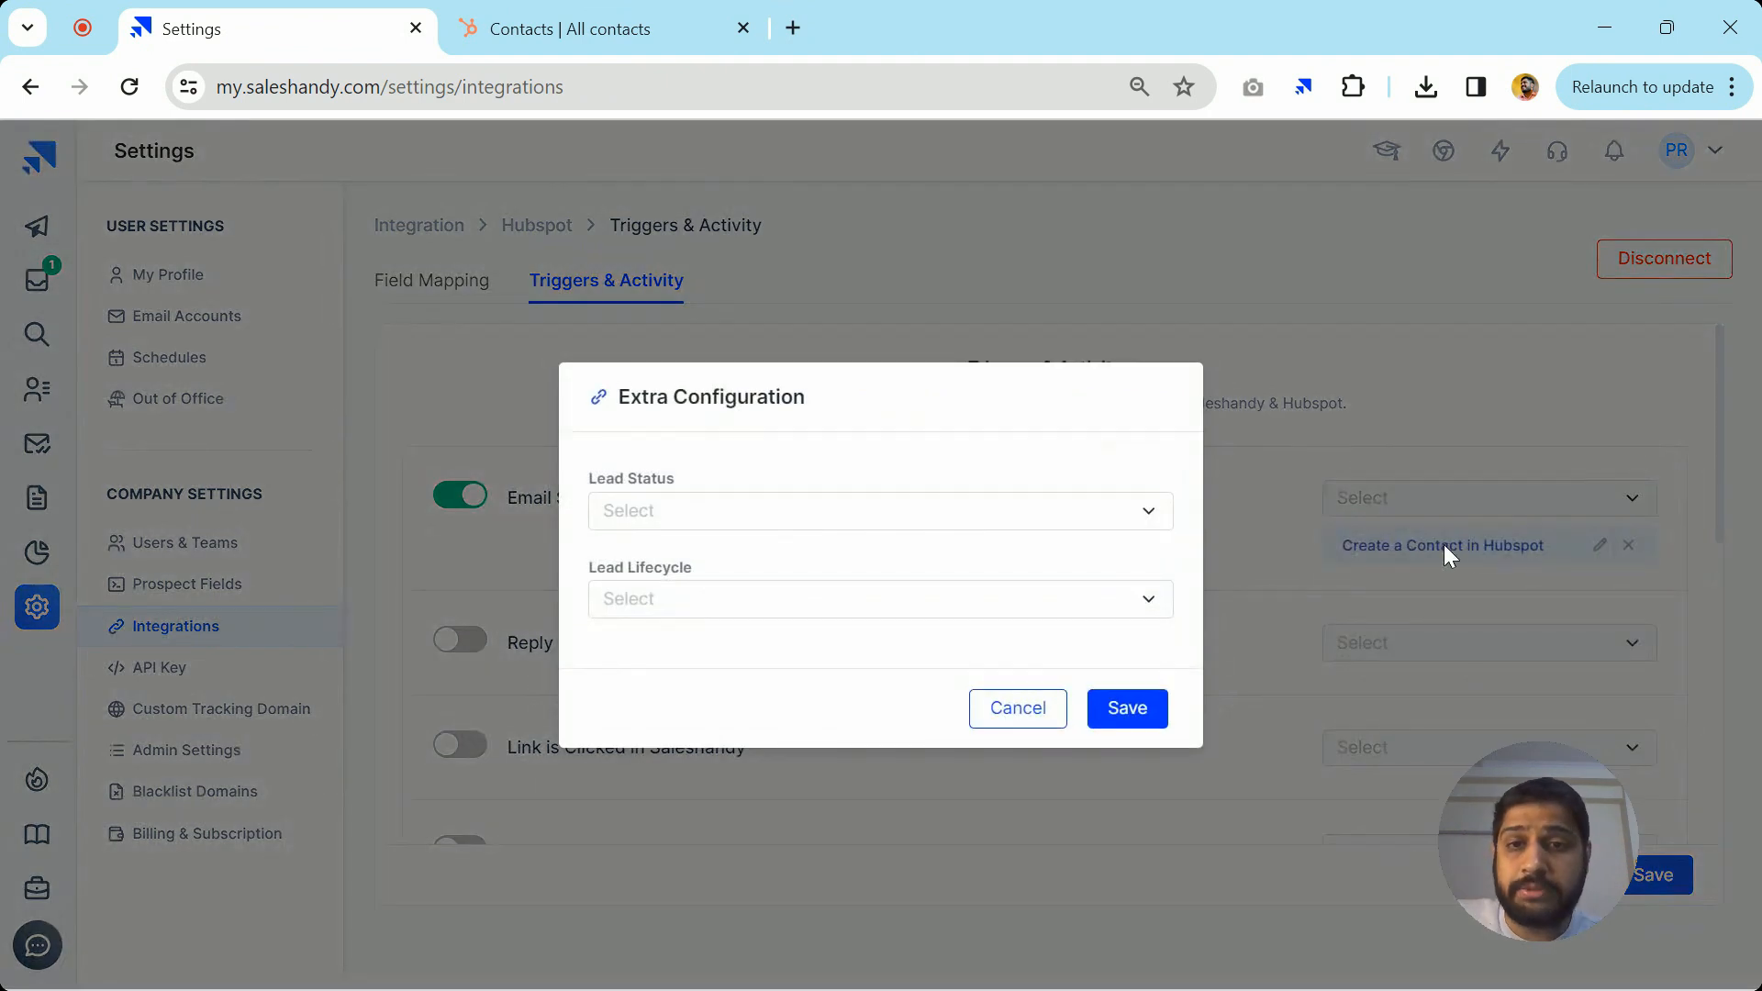
Set Lead Status to New and Lead Lifecycle to Subscriber, and save the configuration
left_click(731, 521)
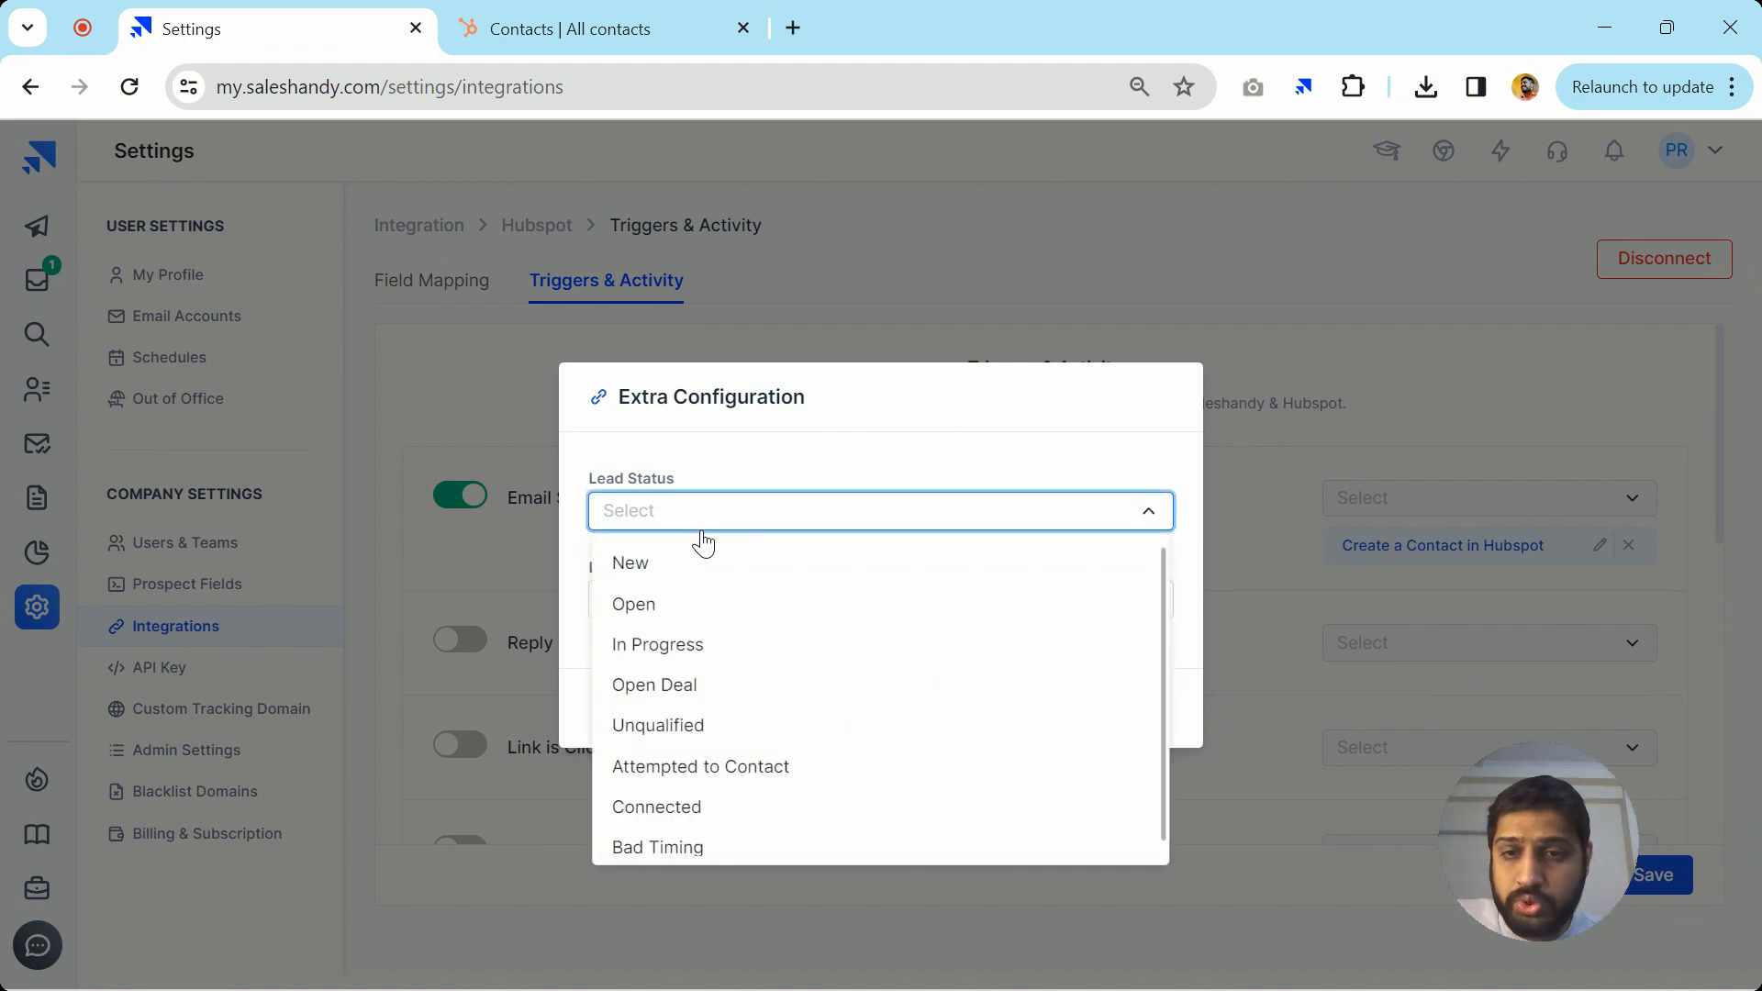
left_click(640, 564)
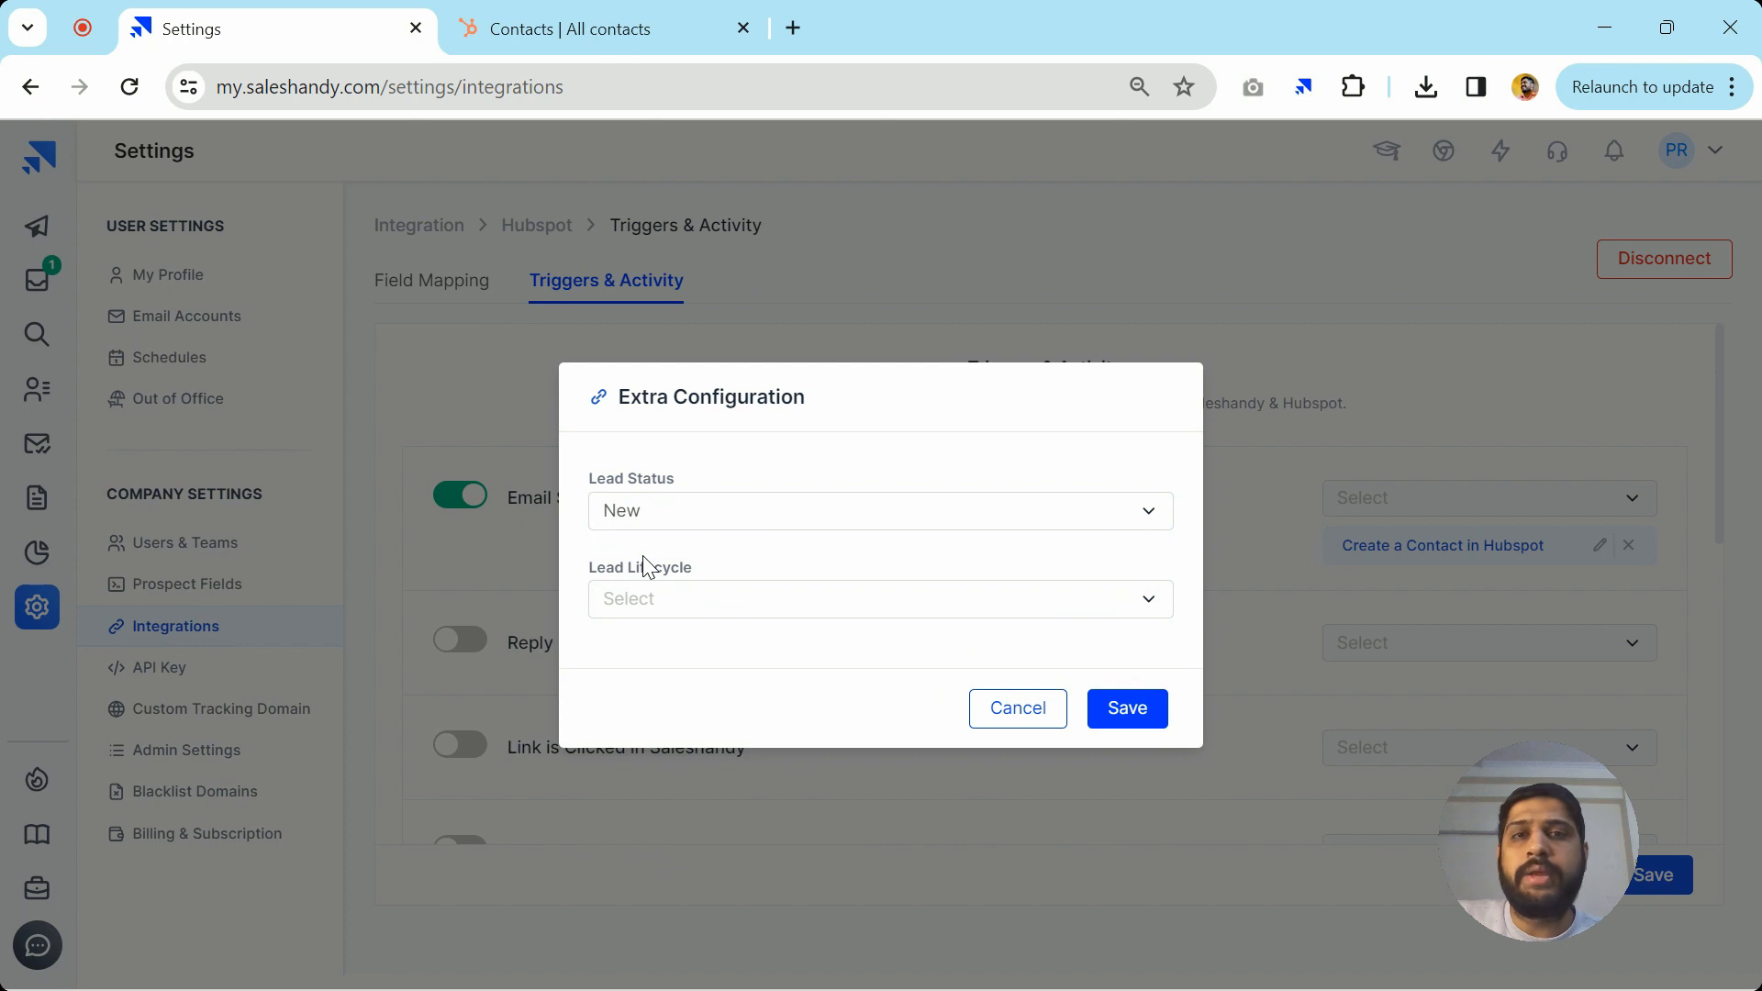
left_click(769, 607)
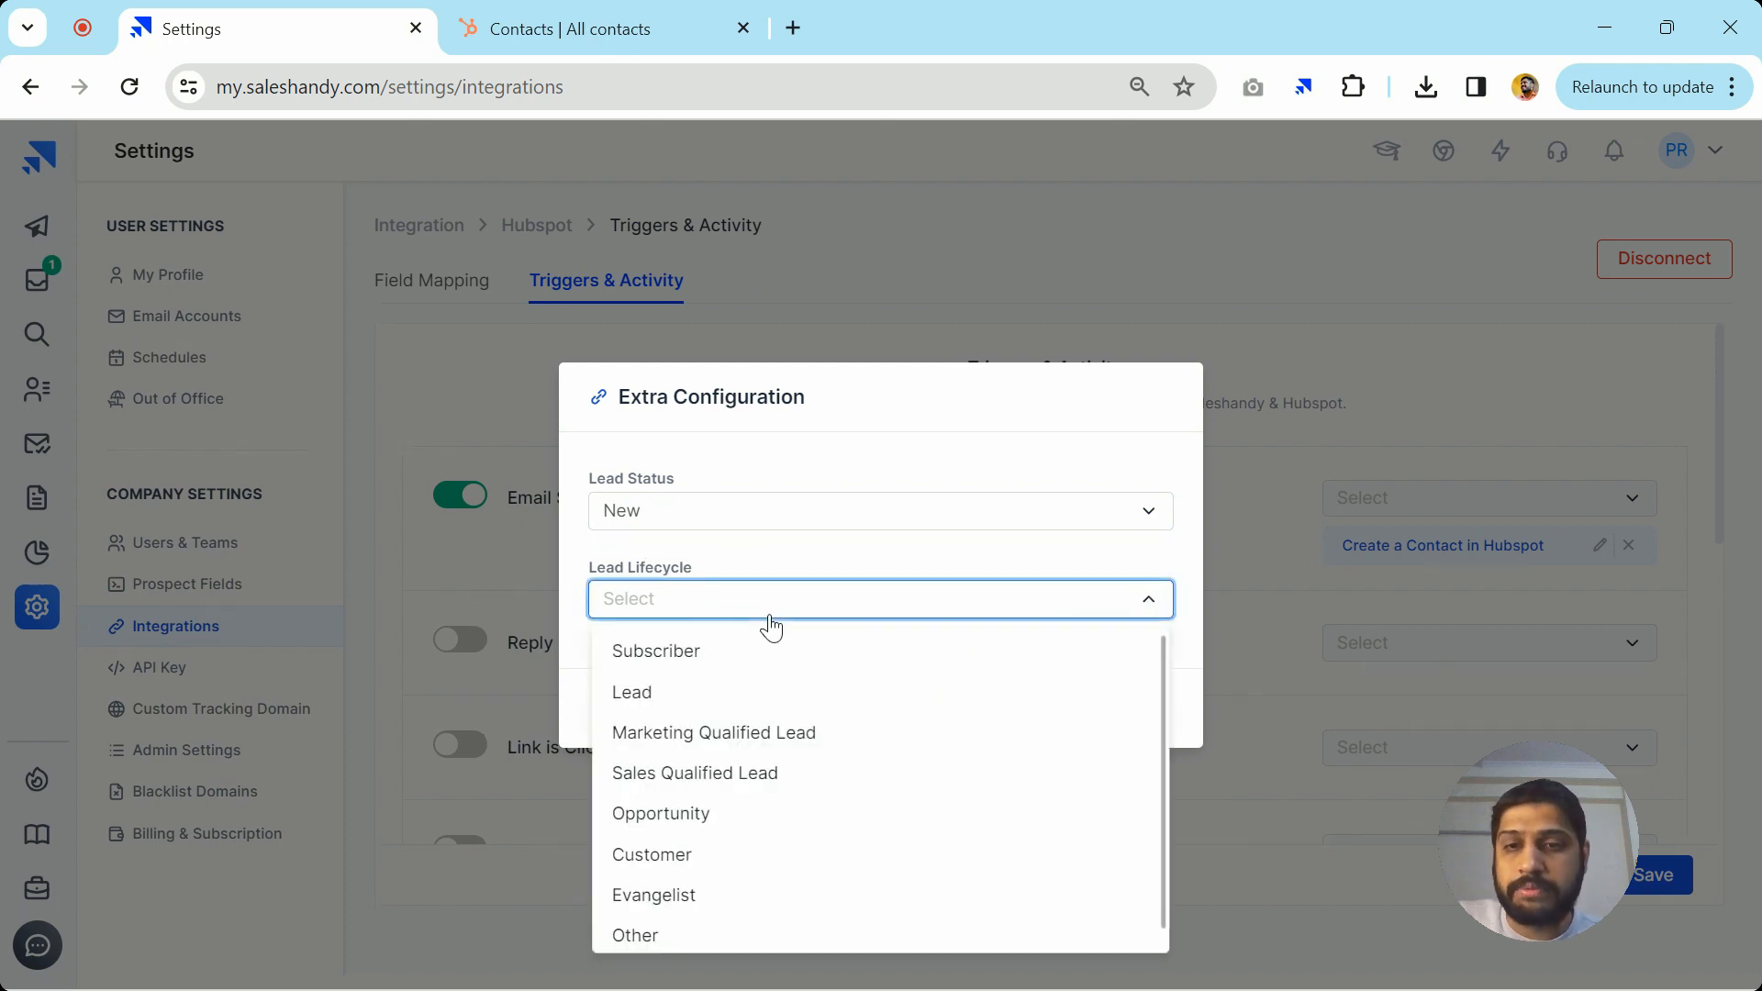
left_click(697, 667)
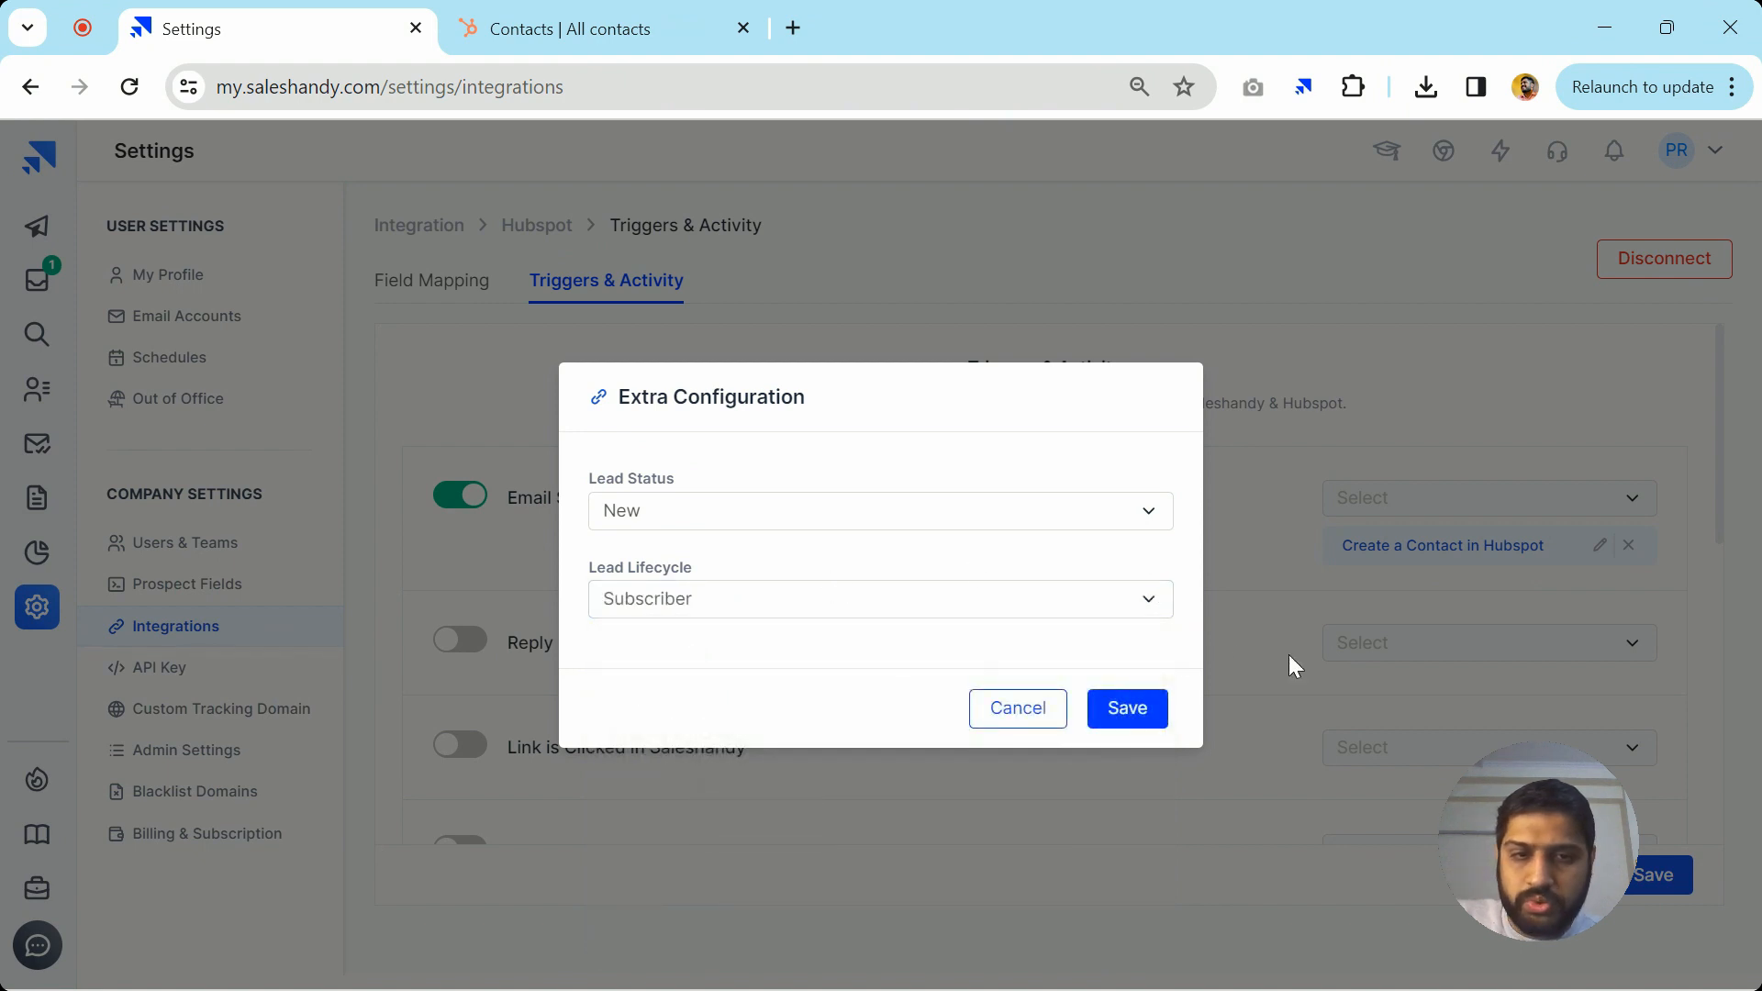
left_click(1160, 701)
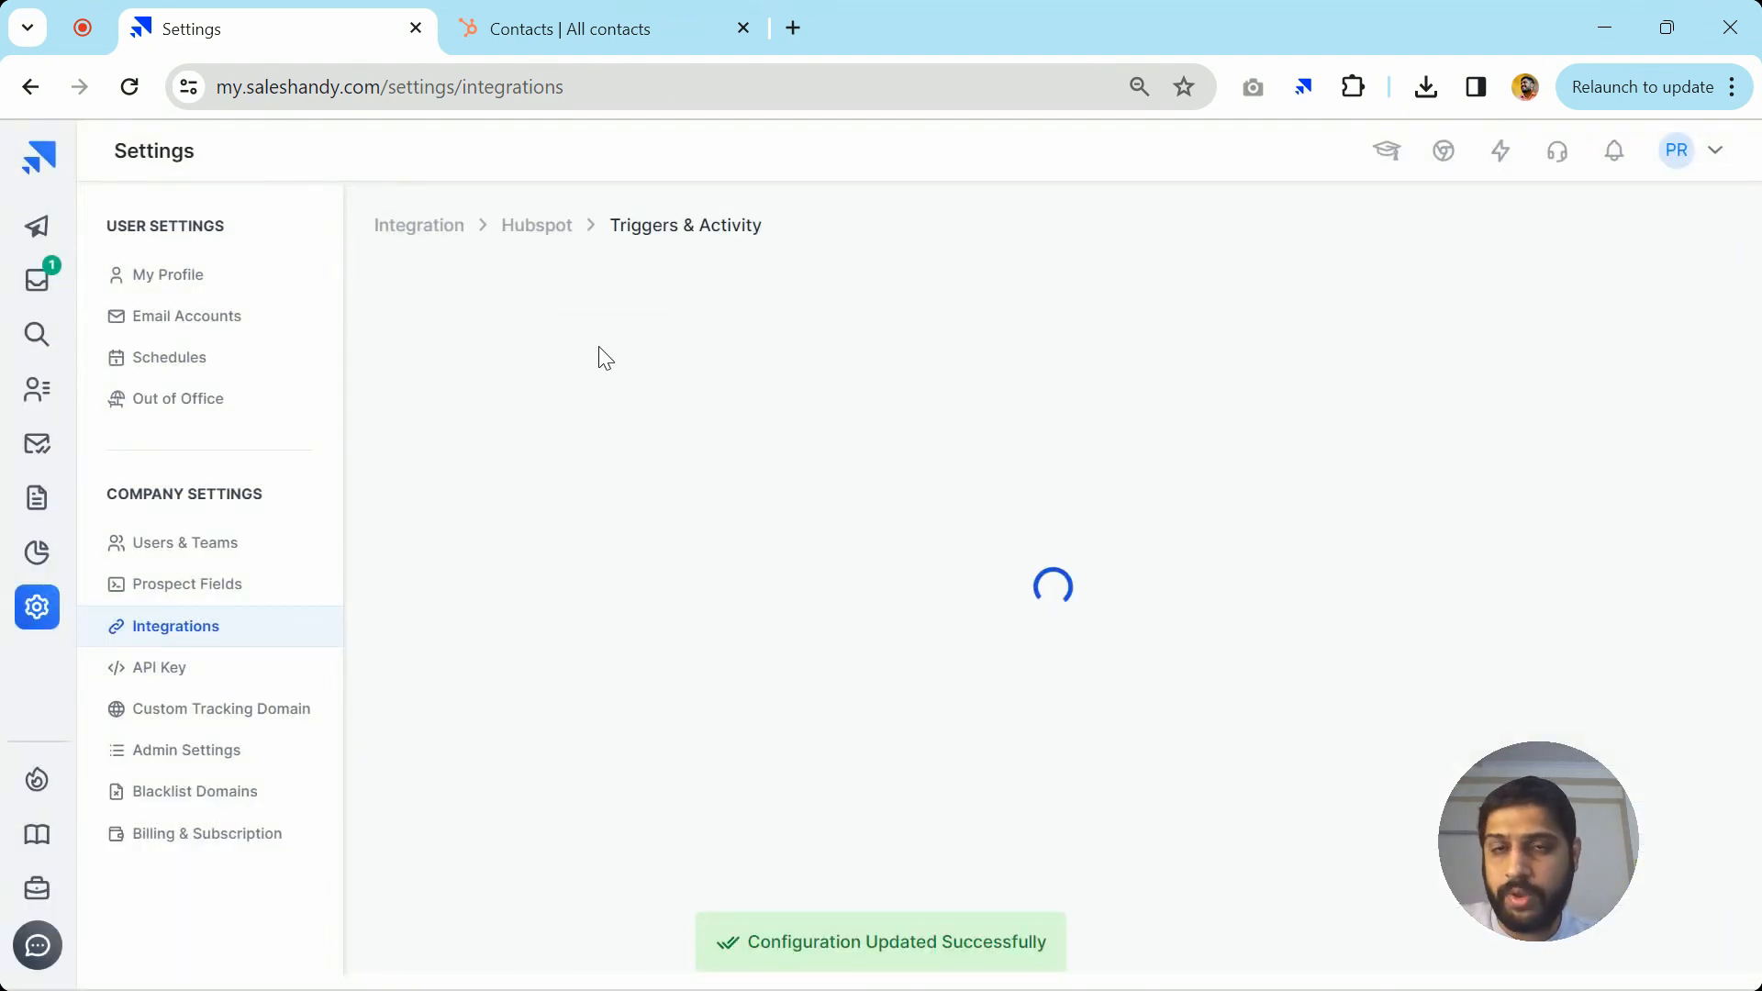
left_click(33, 237)
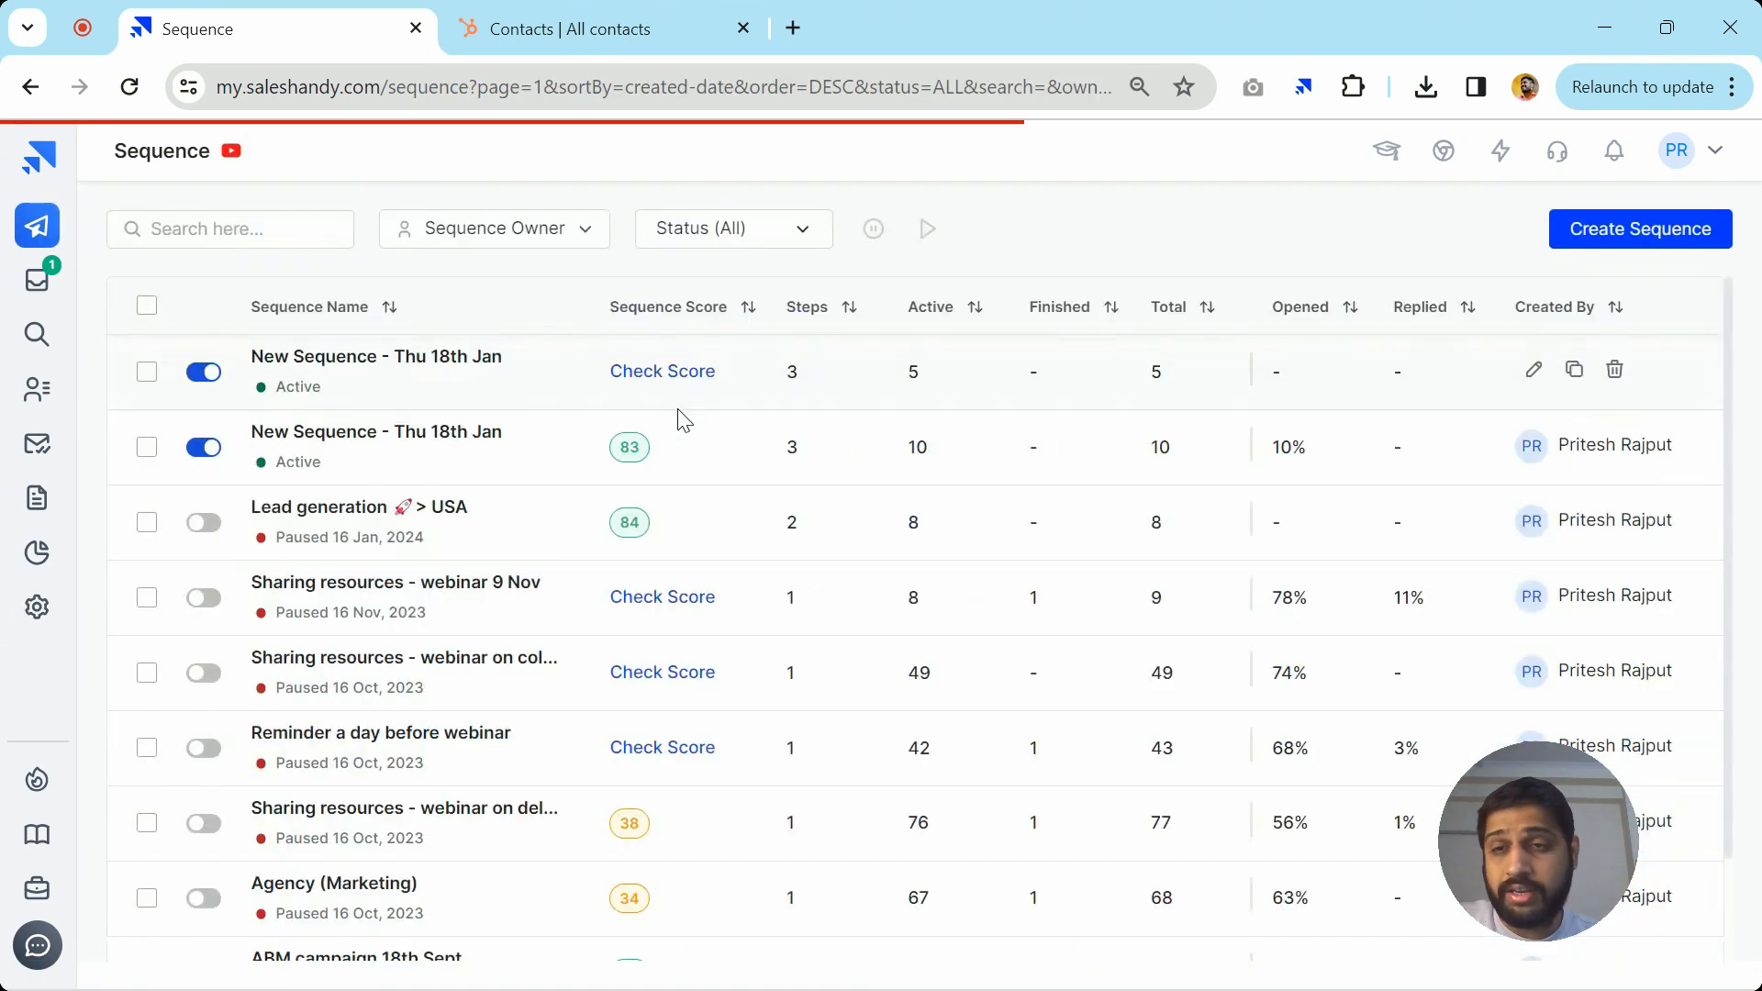
Open the New Sequence - Thu 18th Jan prospects and choose Add Prospects > Search & Add
left_click(365, 363)
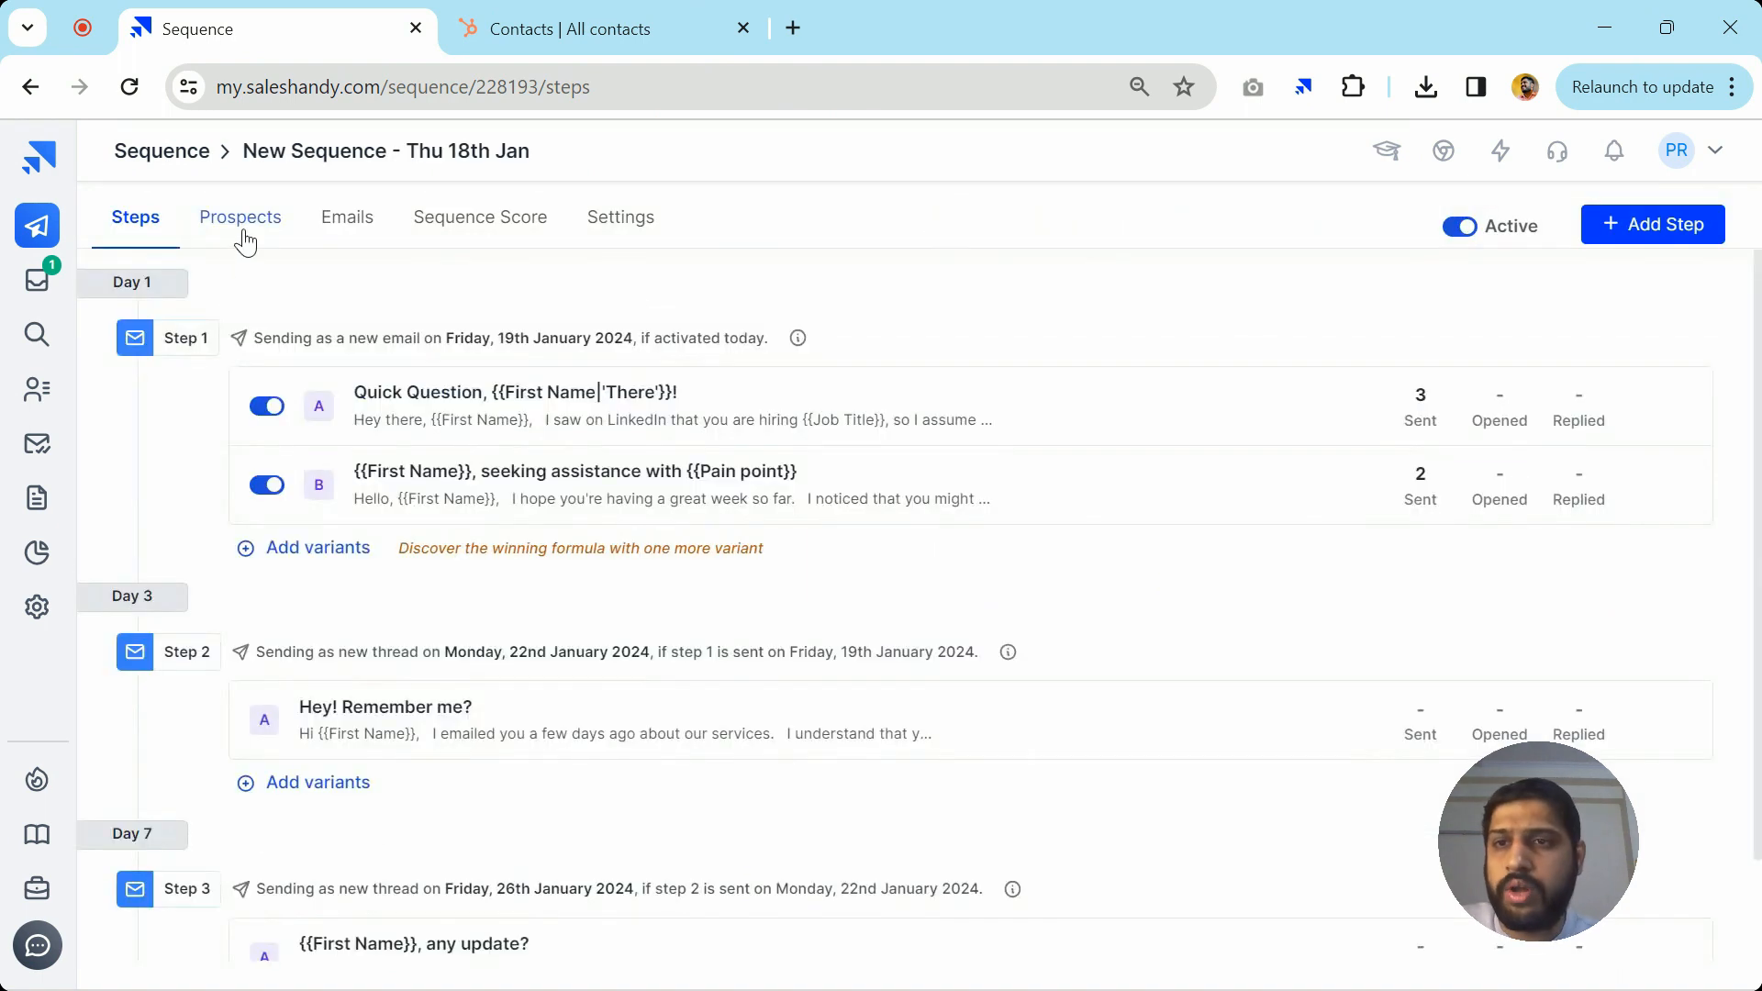
left_click(241, 222)
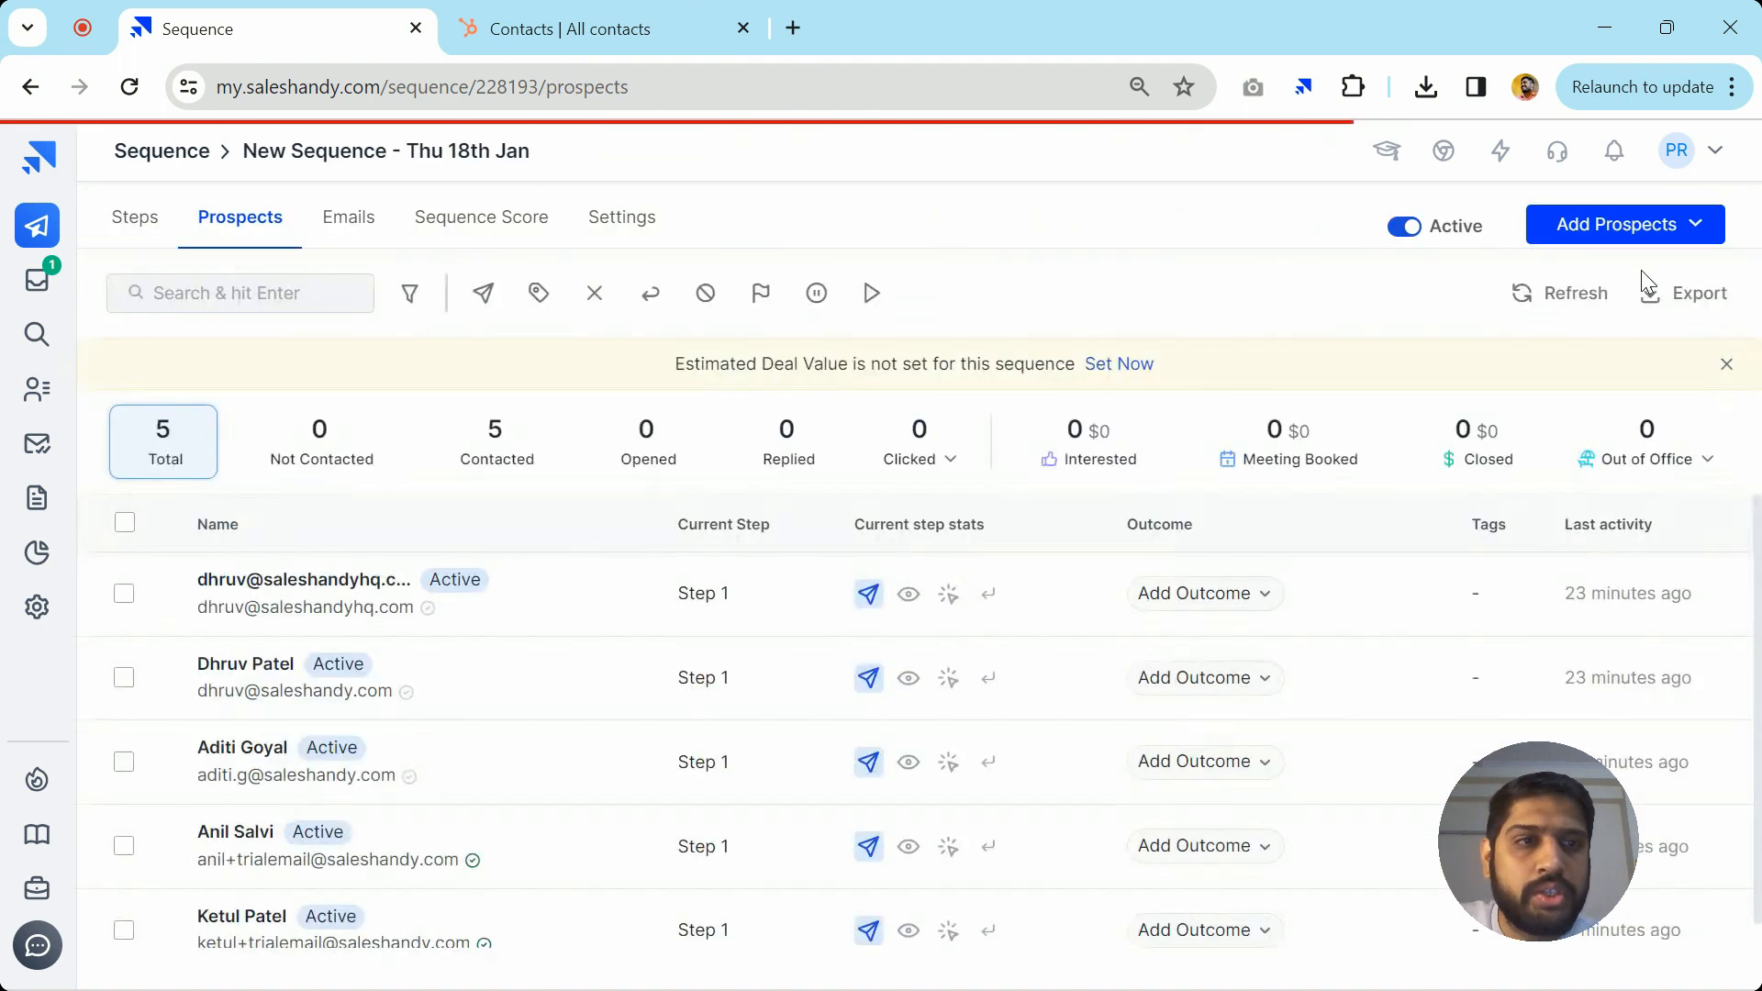
left_click(1675, 229)
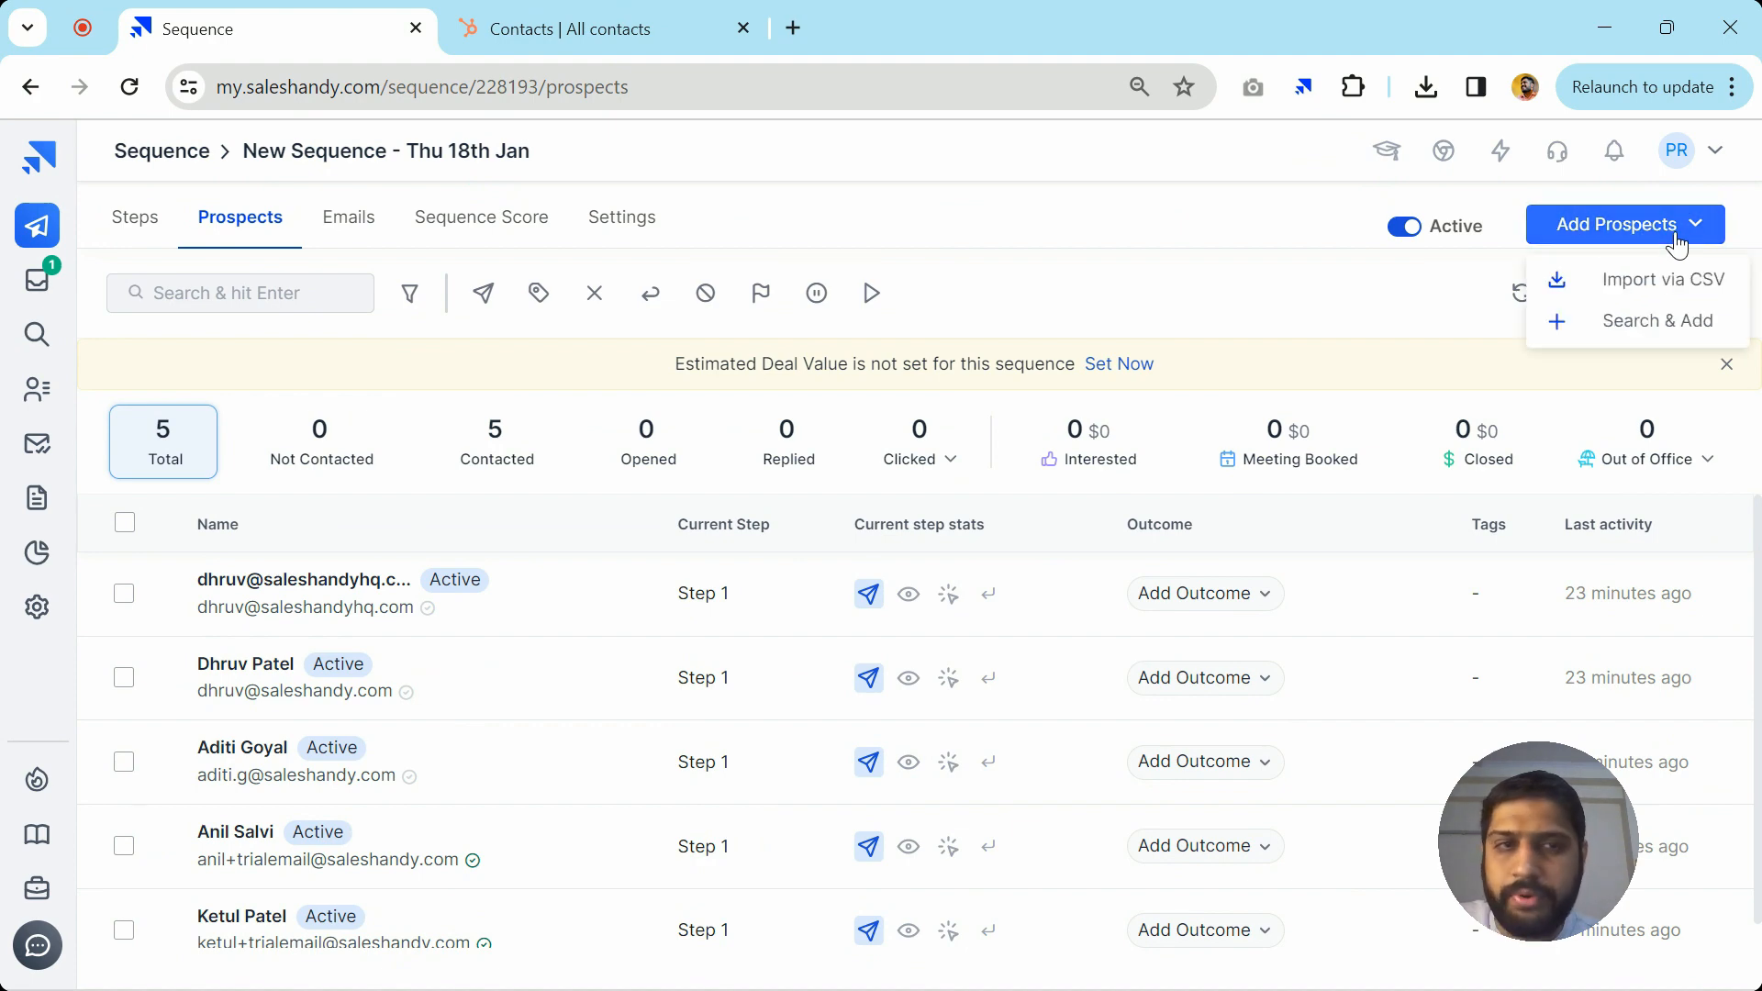
left_click(1592, 323)
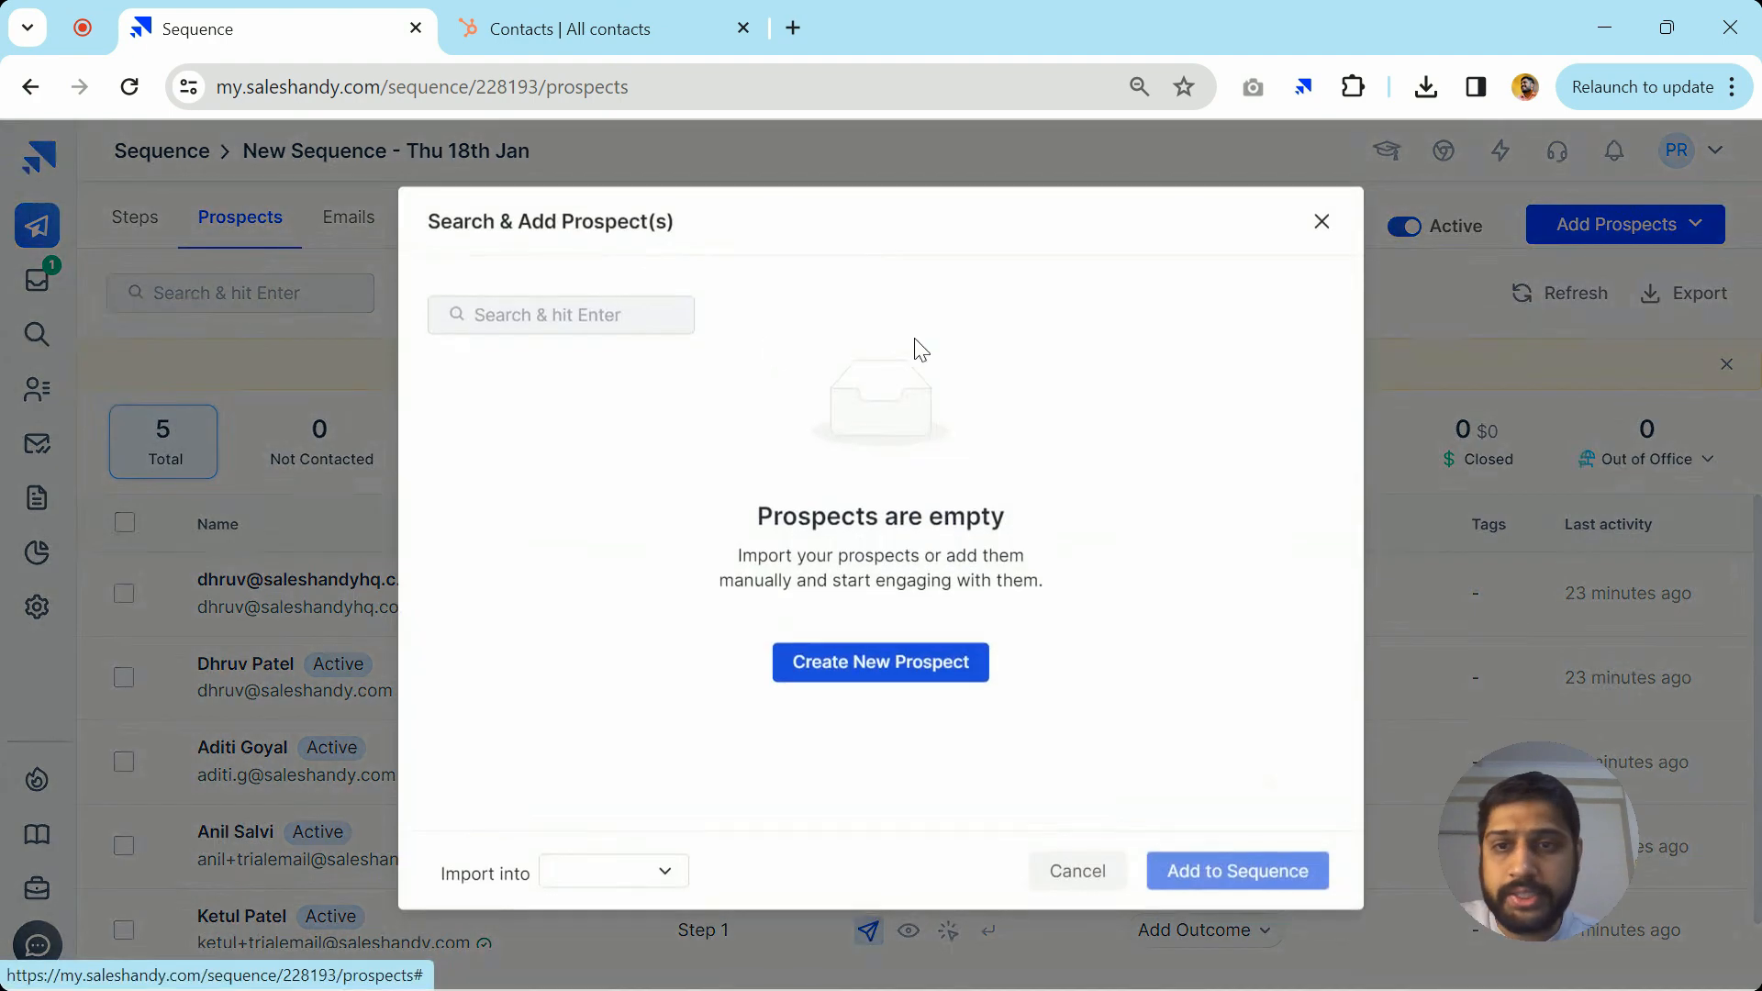
Search prospects for 'ma' and add the first match to the sequence
left_click(619, 325)
type("malav")
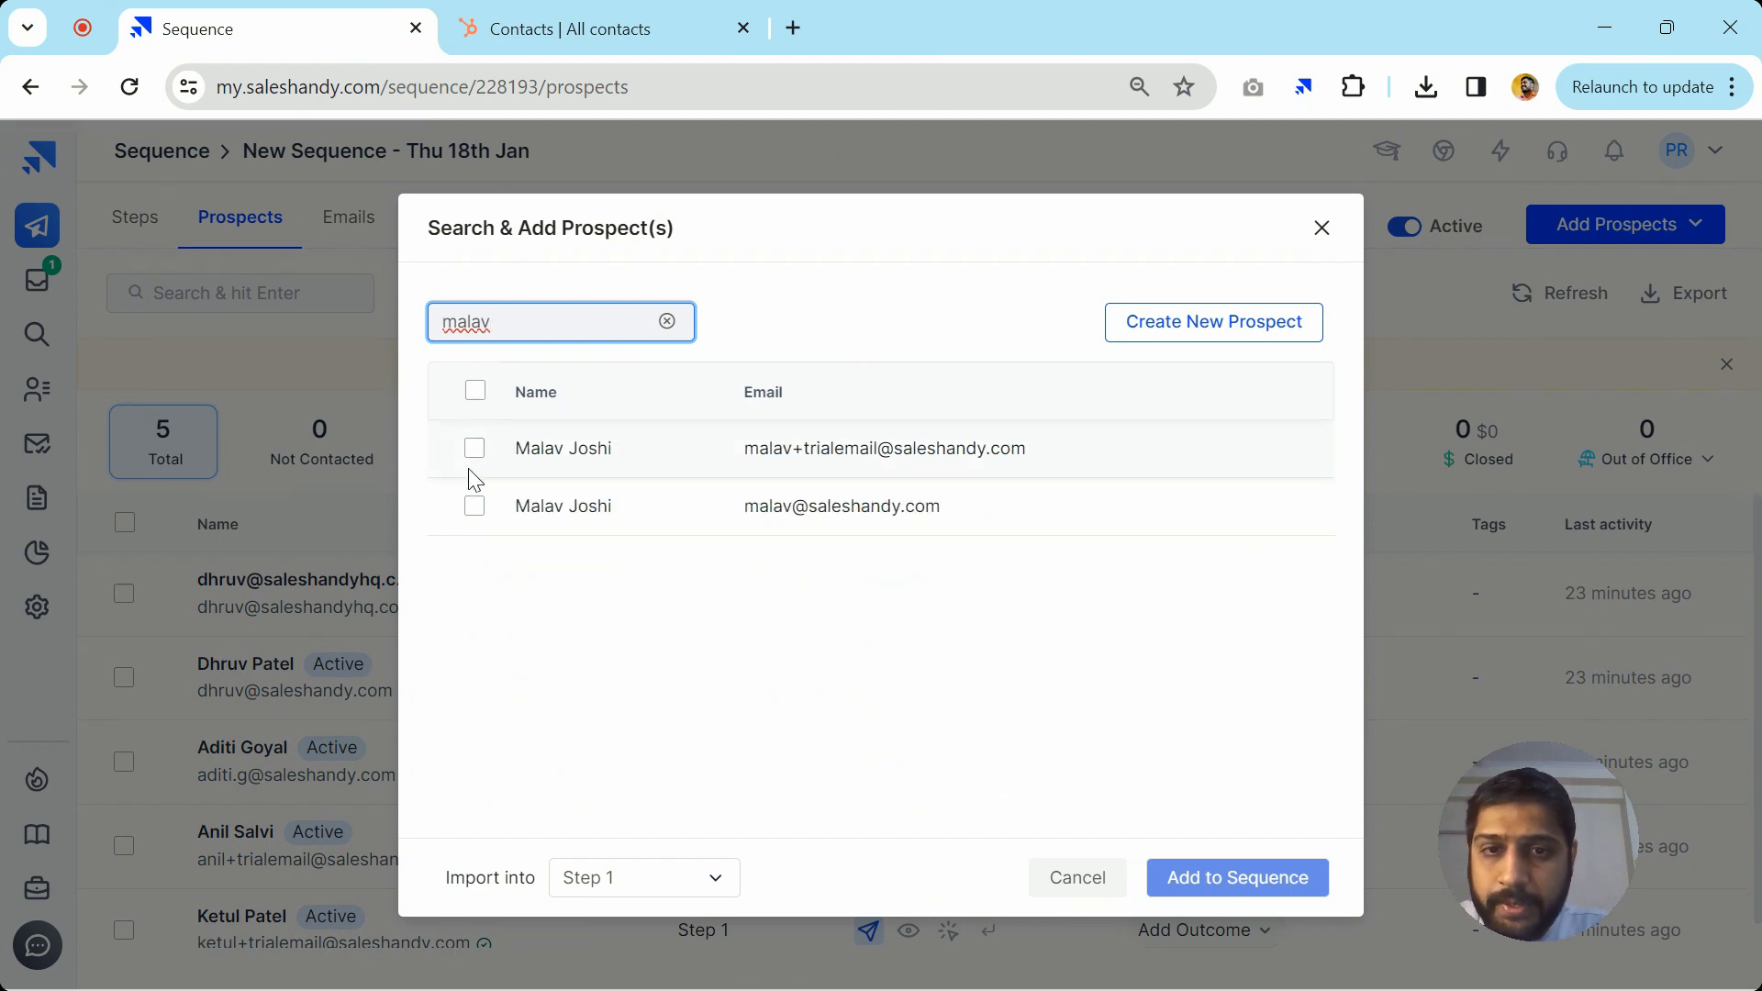
left_click(474, 448)
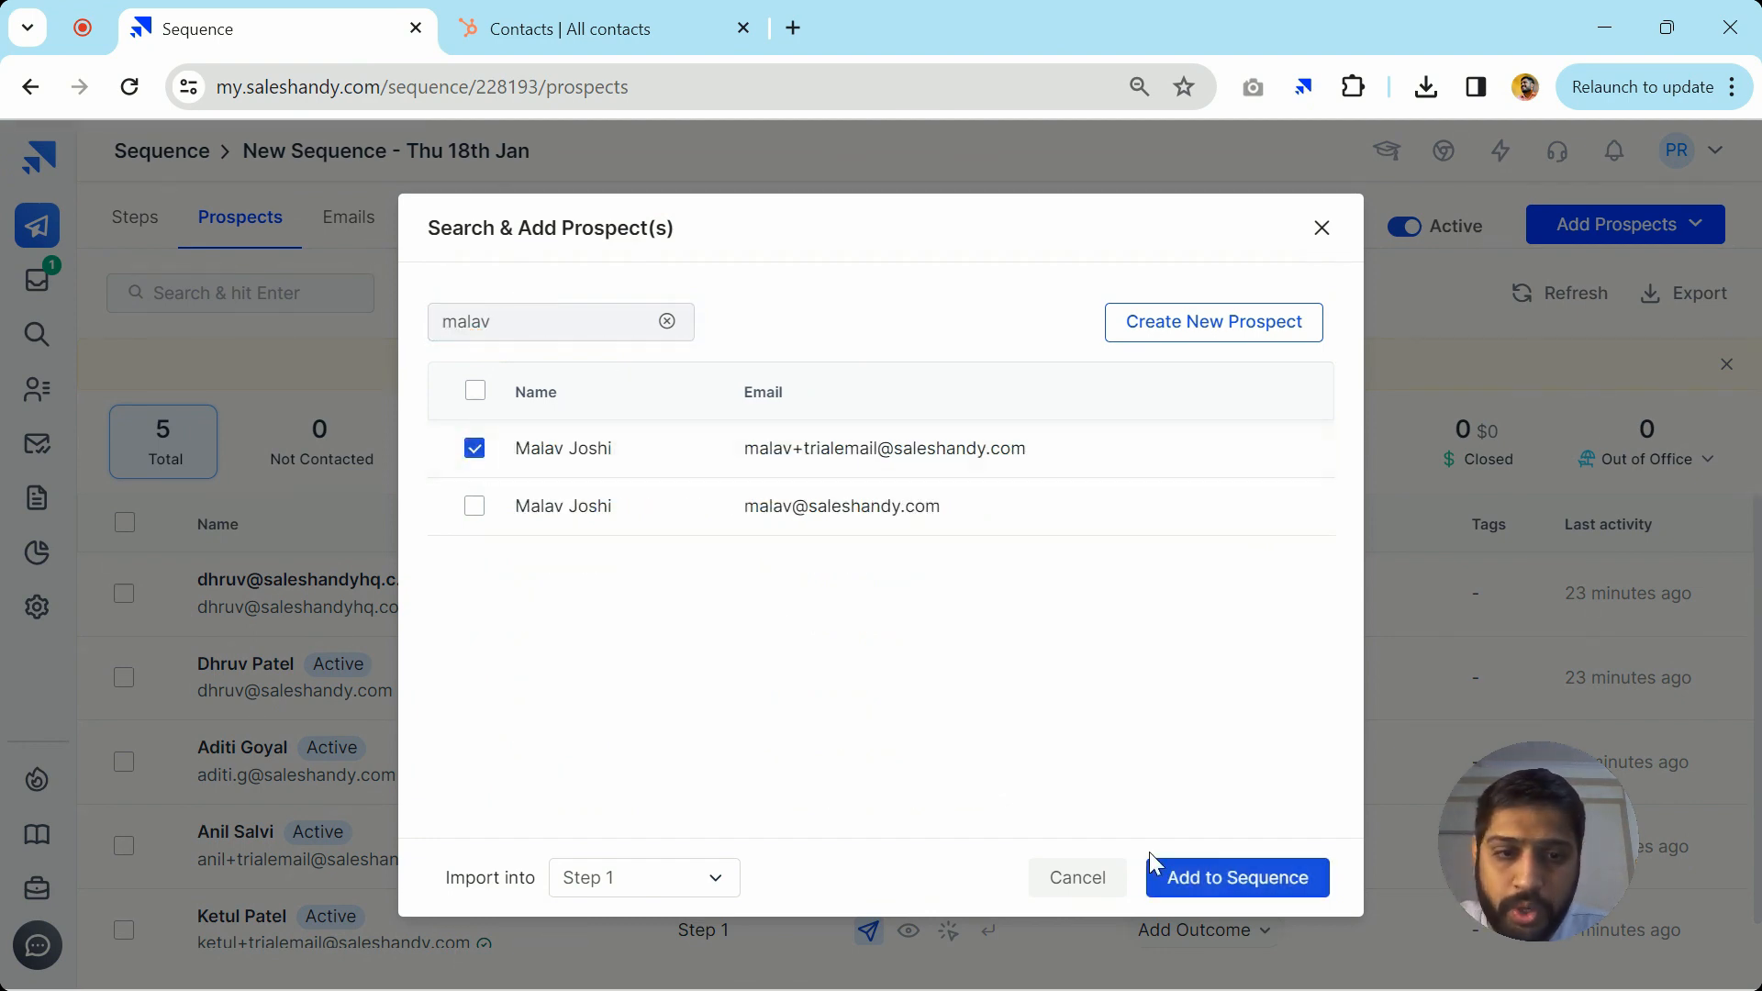
left_click(1200, 876)
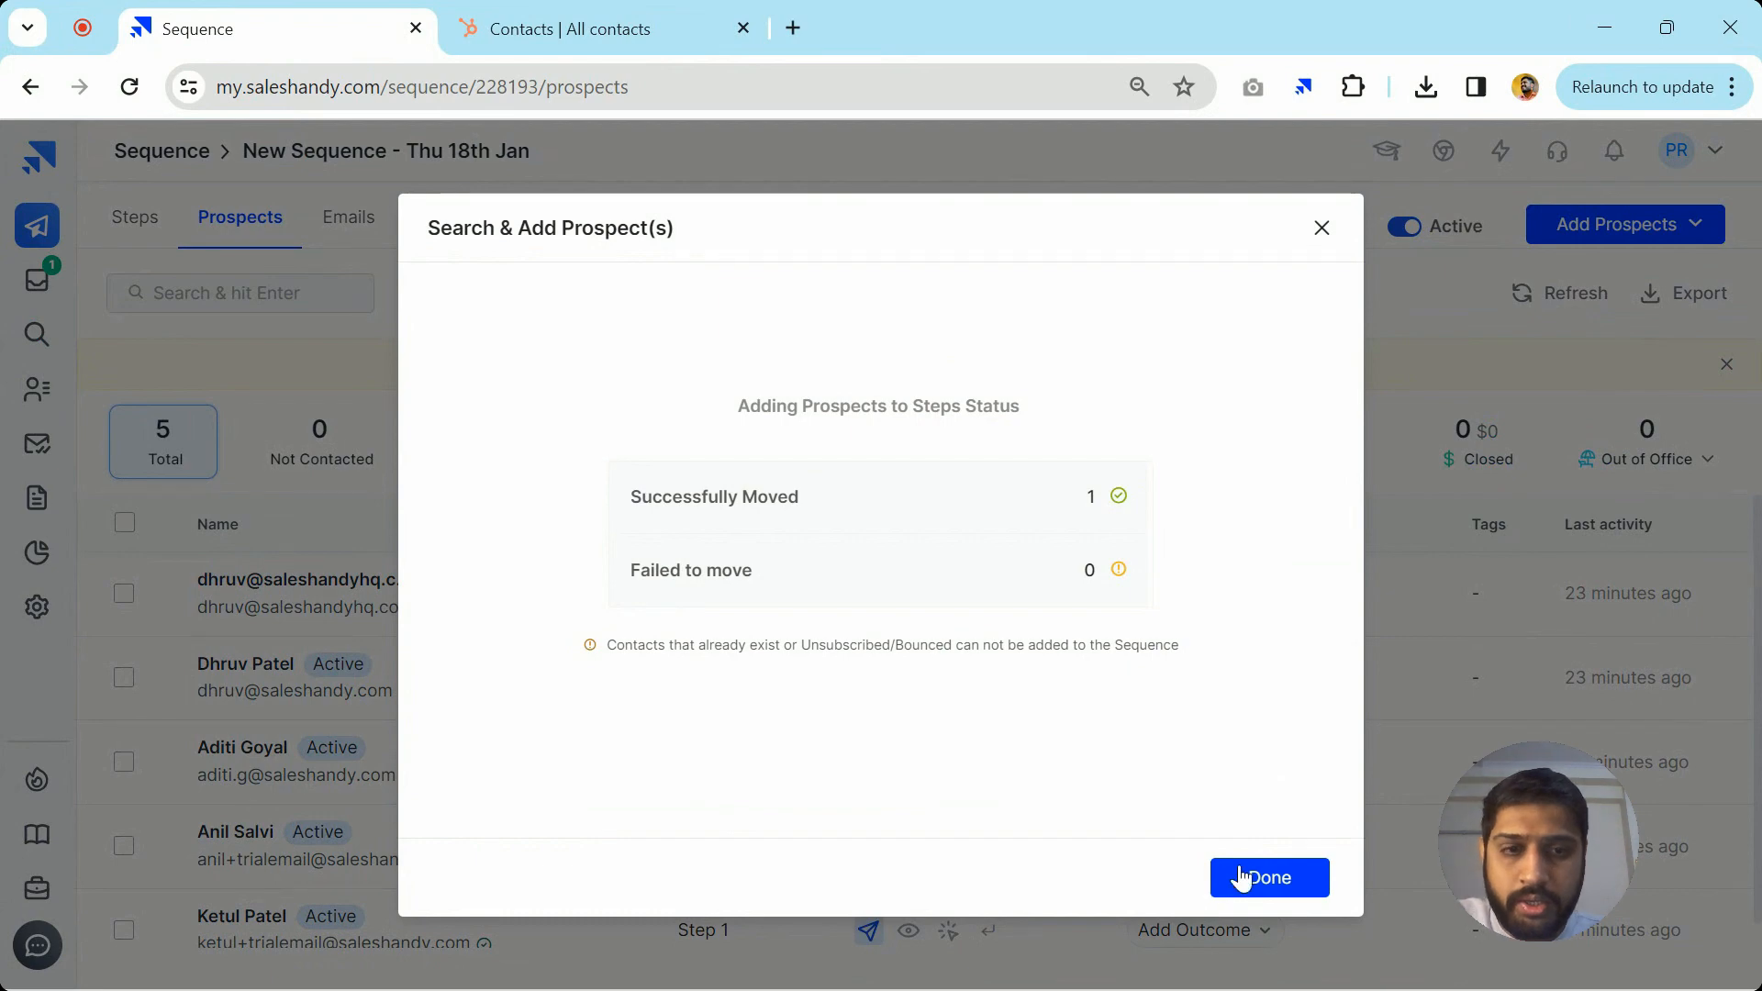
left_click(1271, 877)
scroll(426, 656, "down", 2)
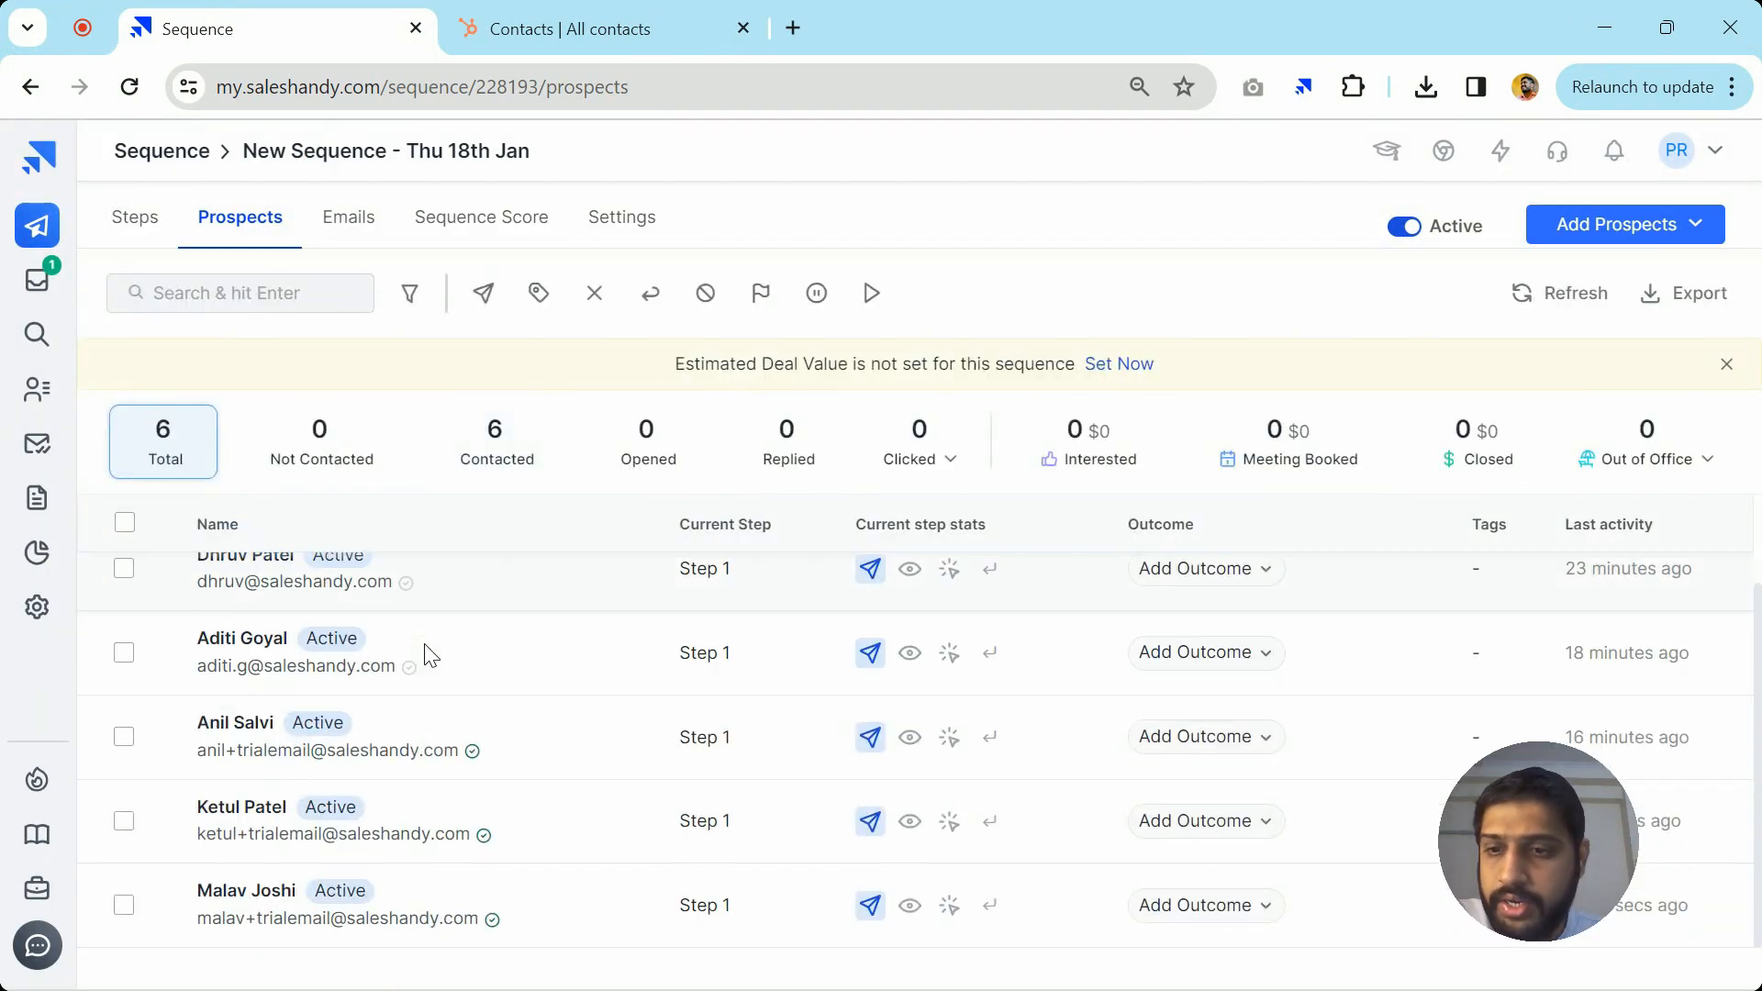
mouse_move(878, 917)
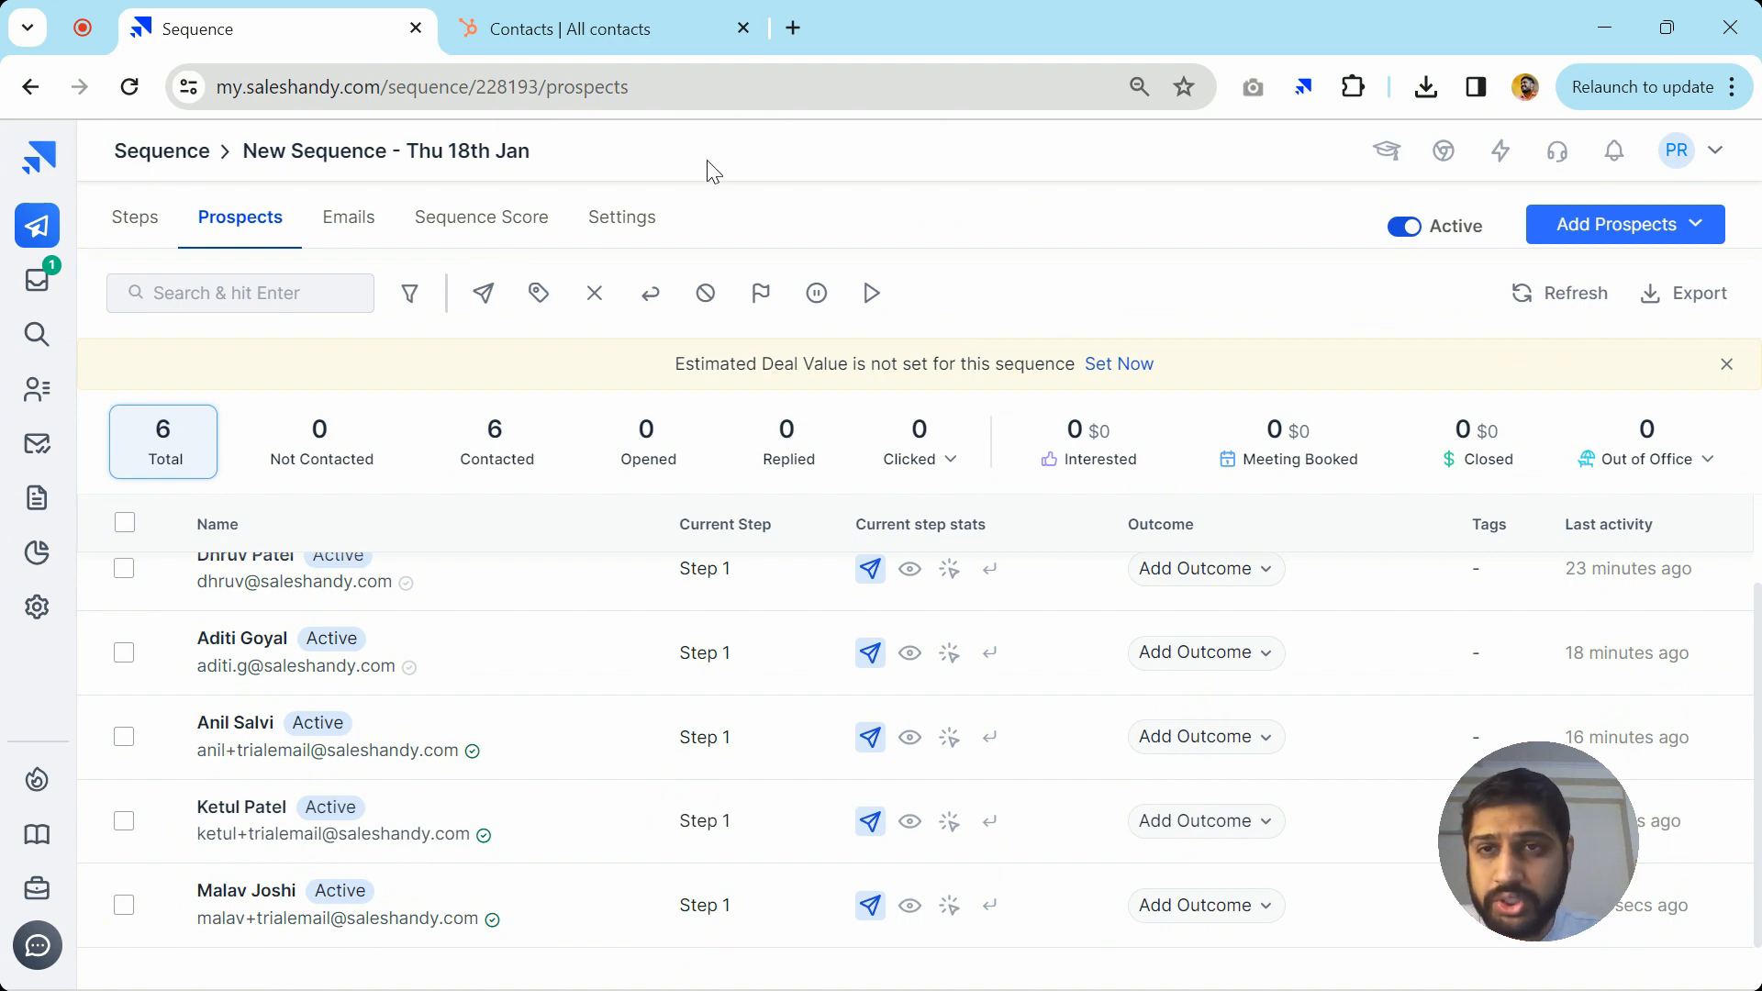
left_click(708, 28)
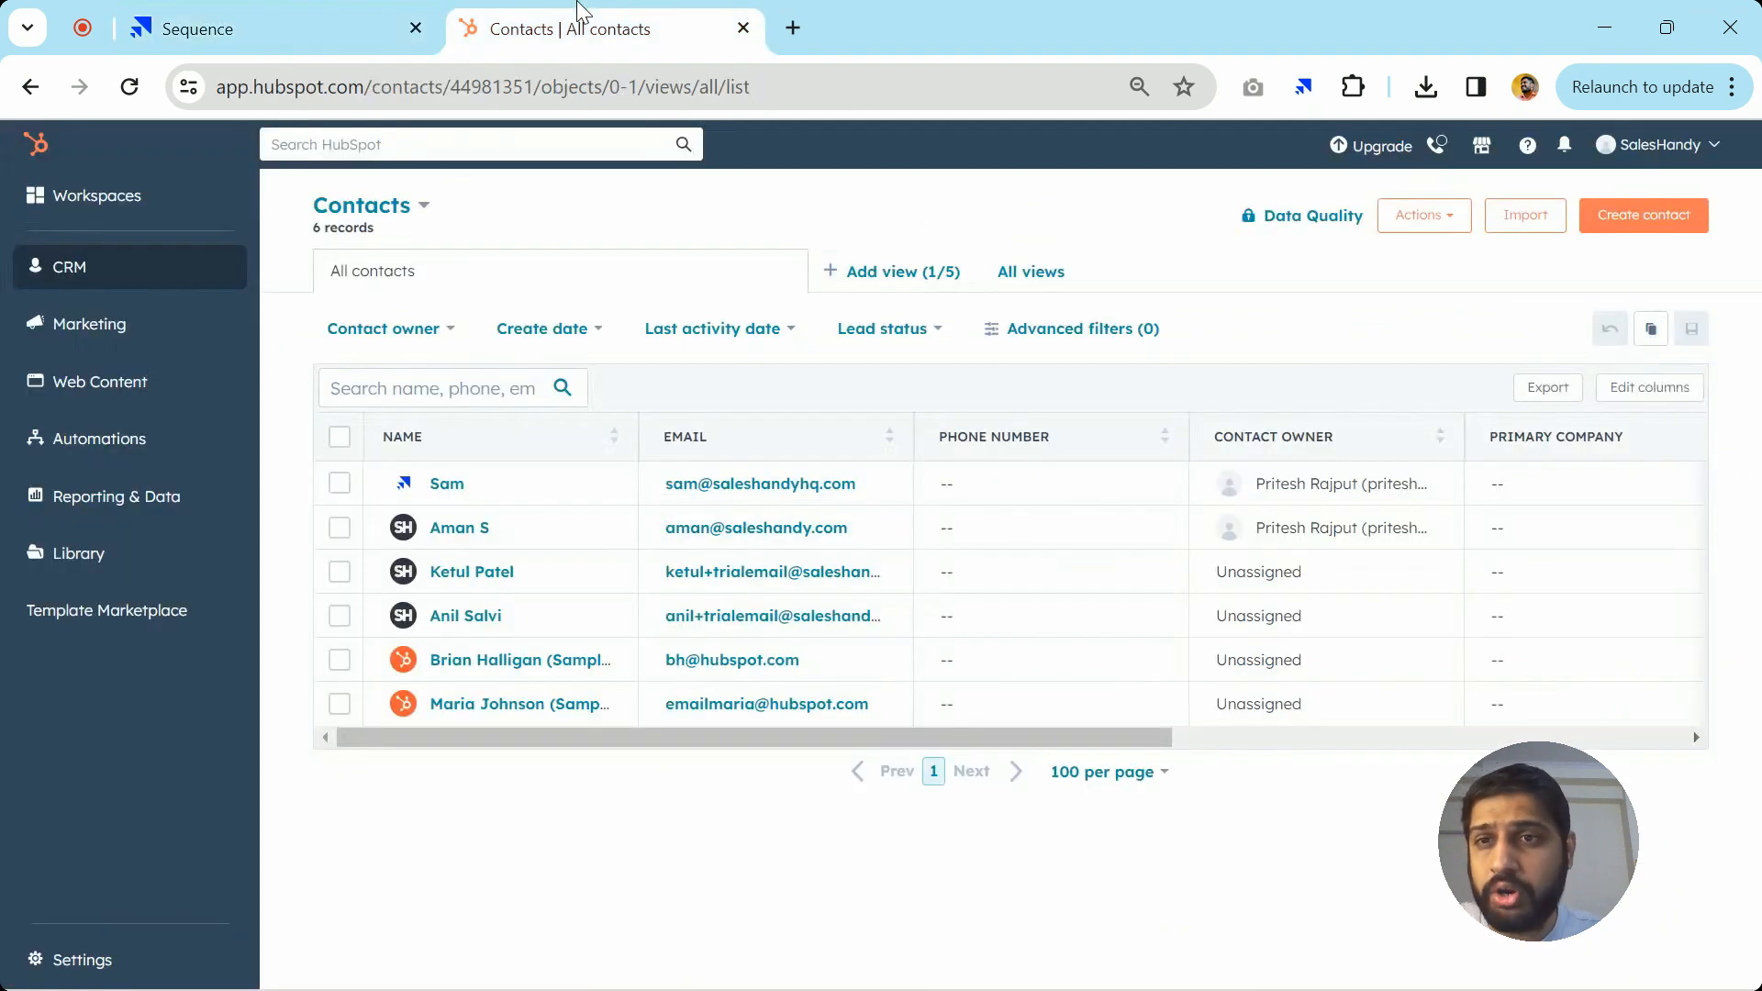
Reload HubSpot's contacts list and confirm the new sequence prospect appears as a 7th record
left_click(253, 83)
key("Return")
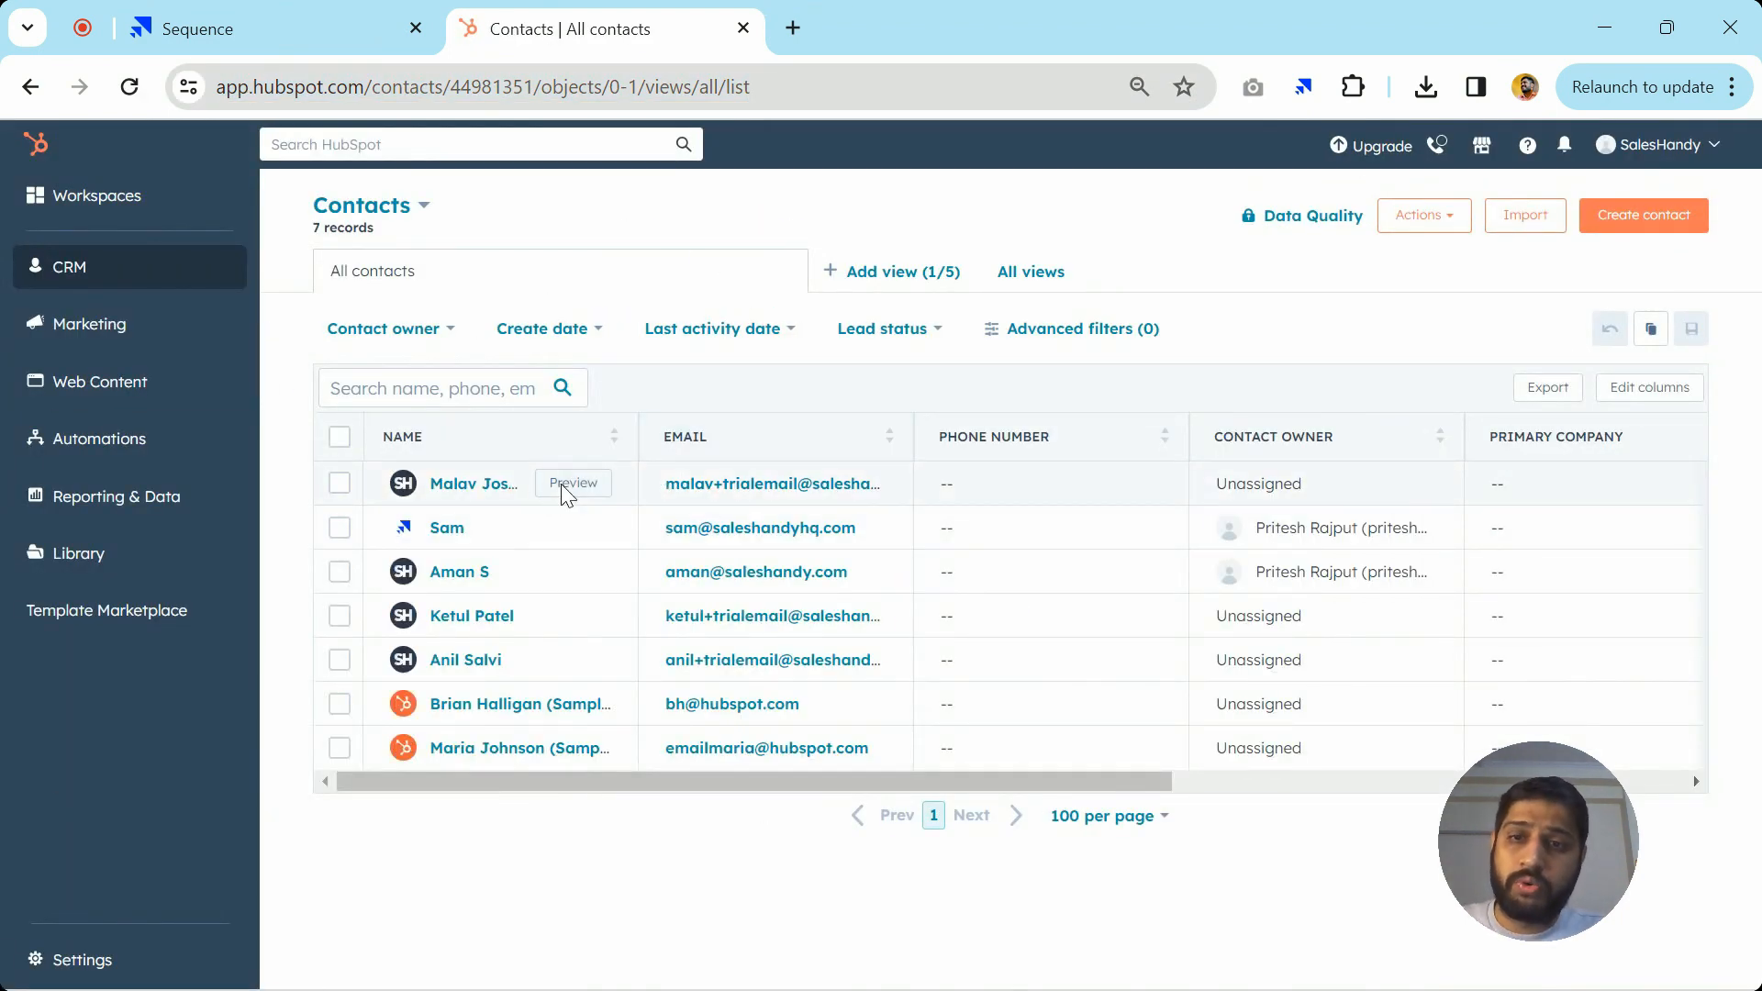
scroll(560, 484, "up", 5)
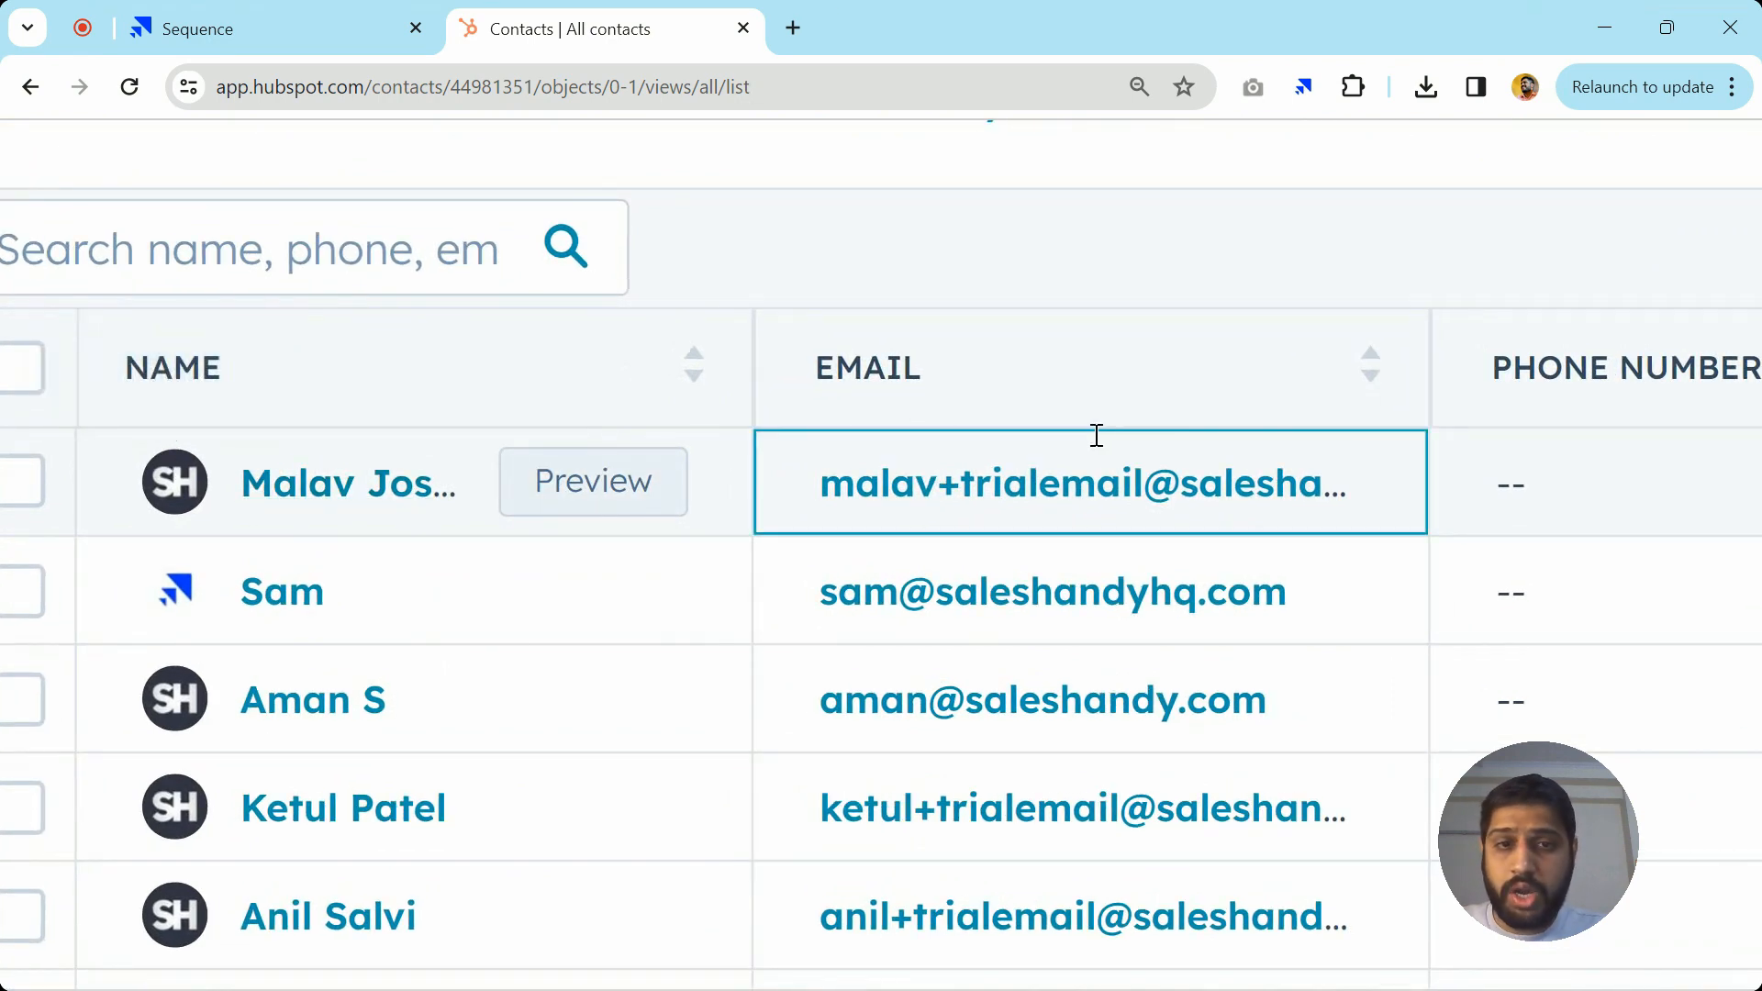
scroll(1286, 511, "down", 5)
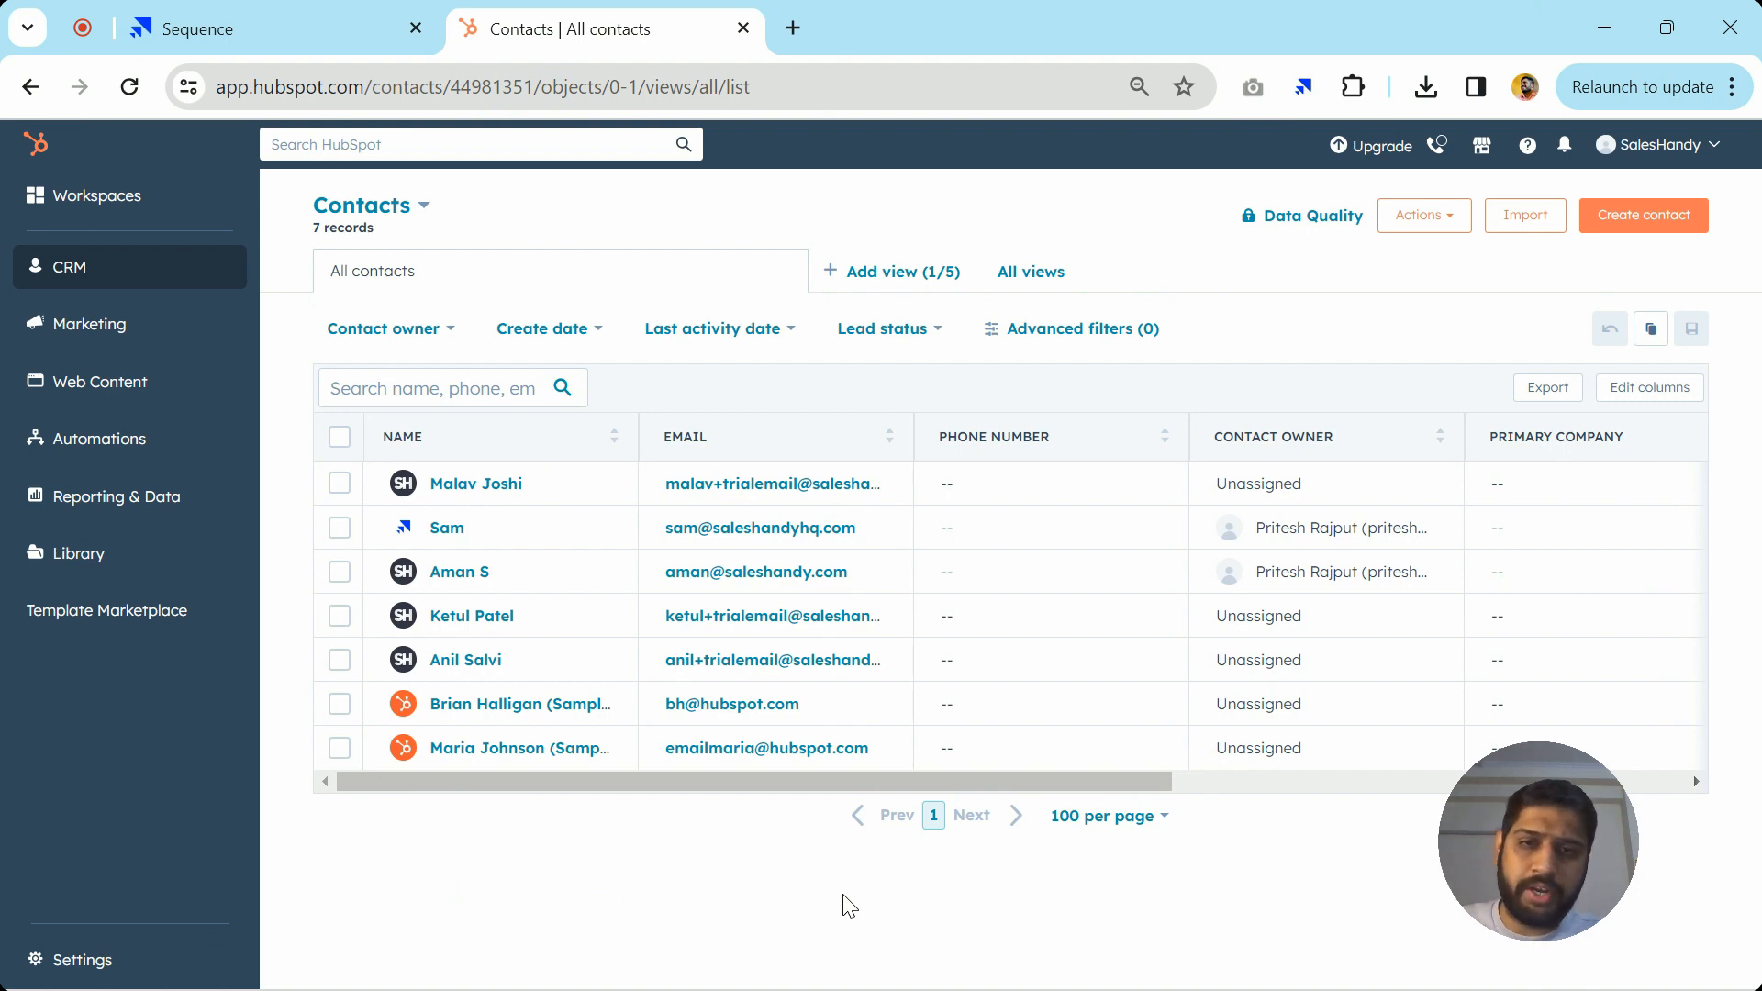
left_click(354, 13)
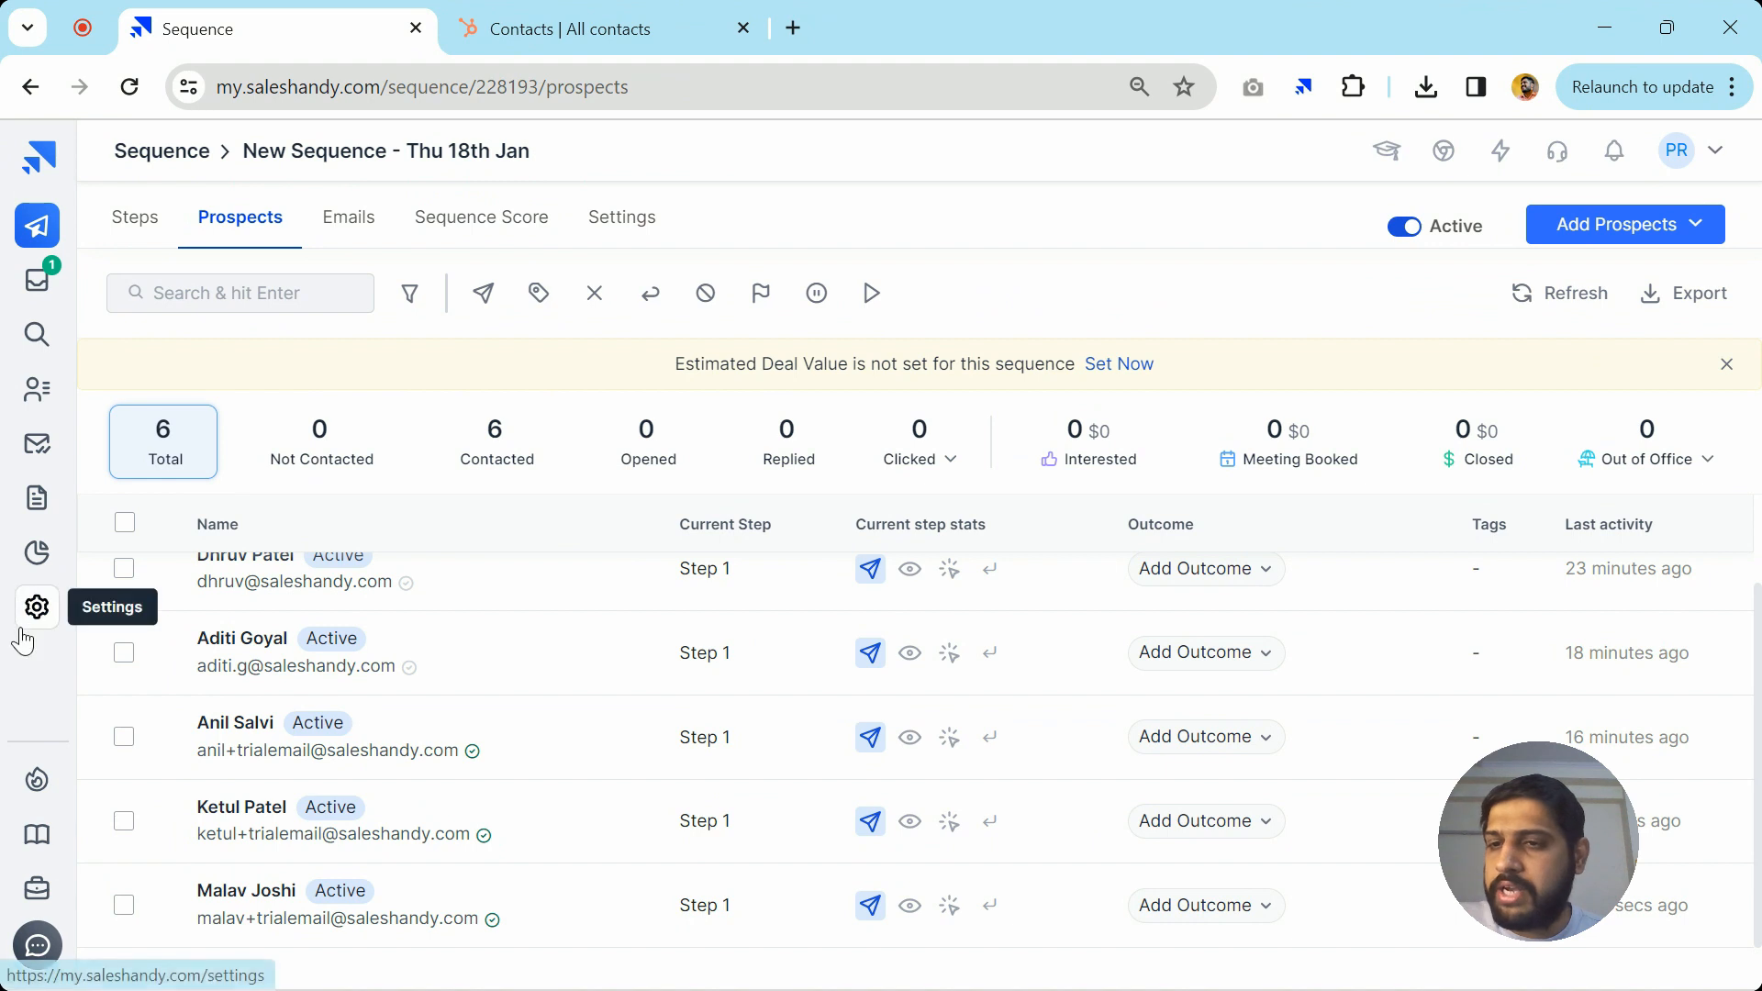
Go to the Hubspot integration's Triggers & Activity settings
left_click(41, 607)
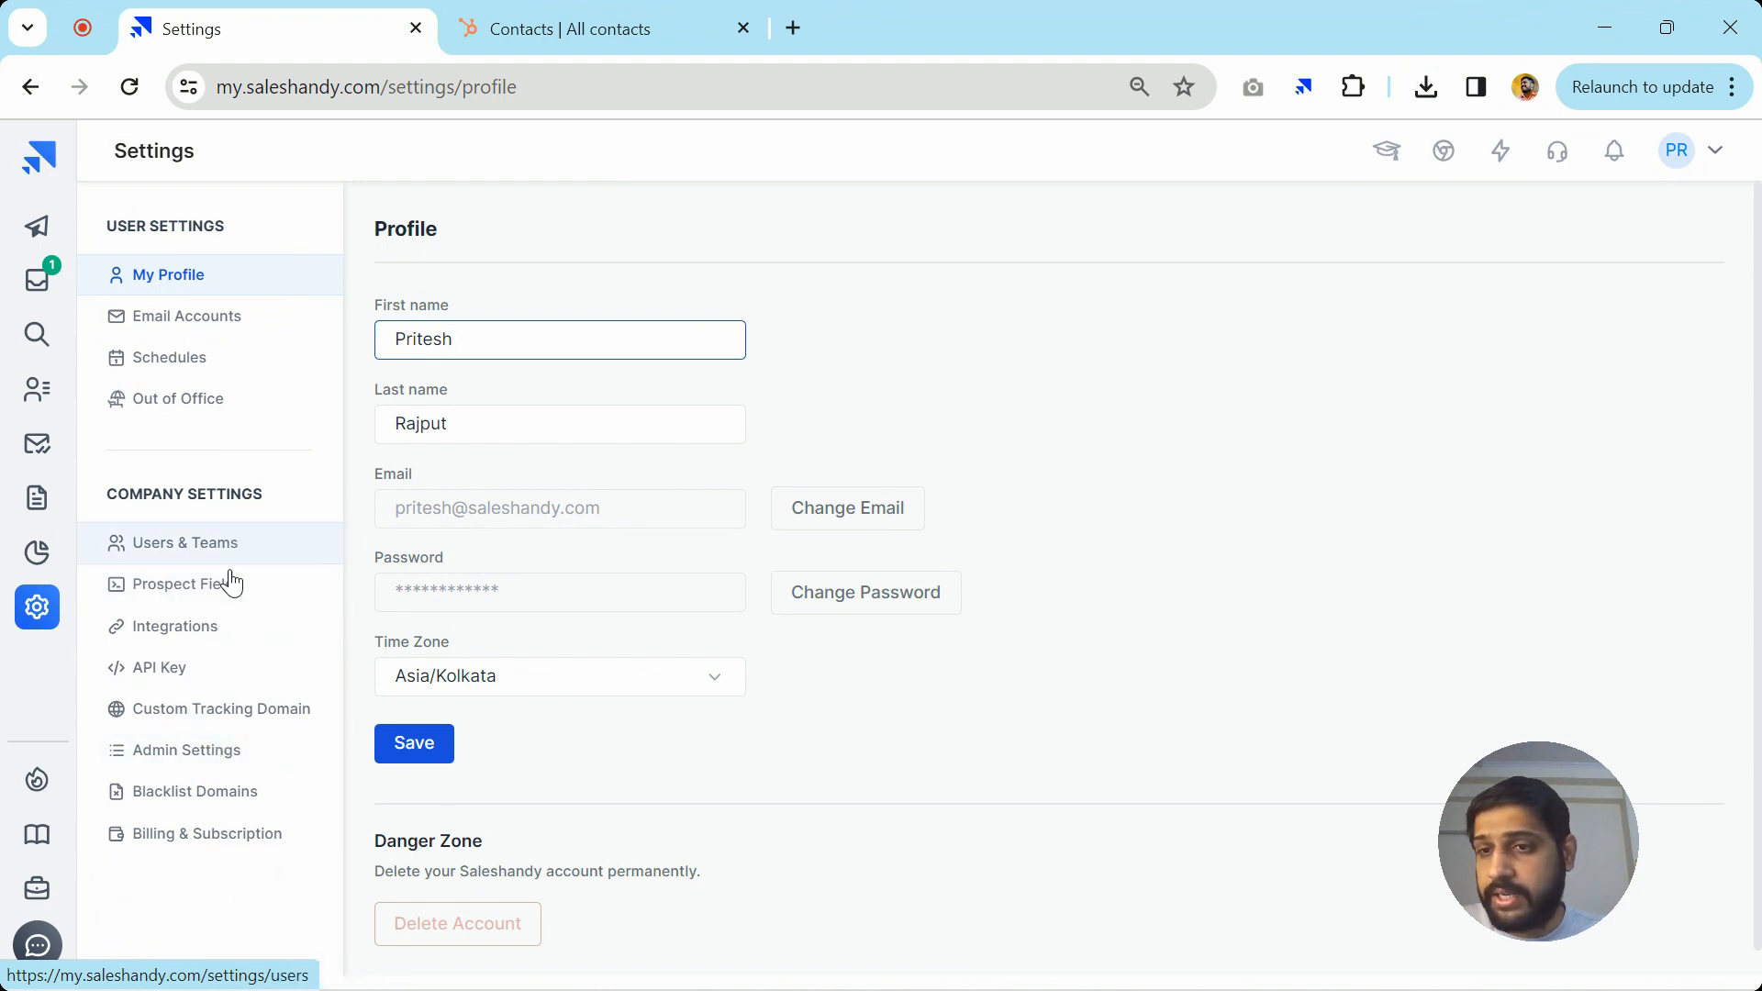
left_click(167, 627)
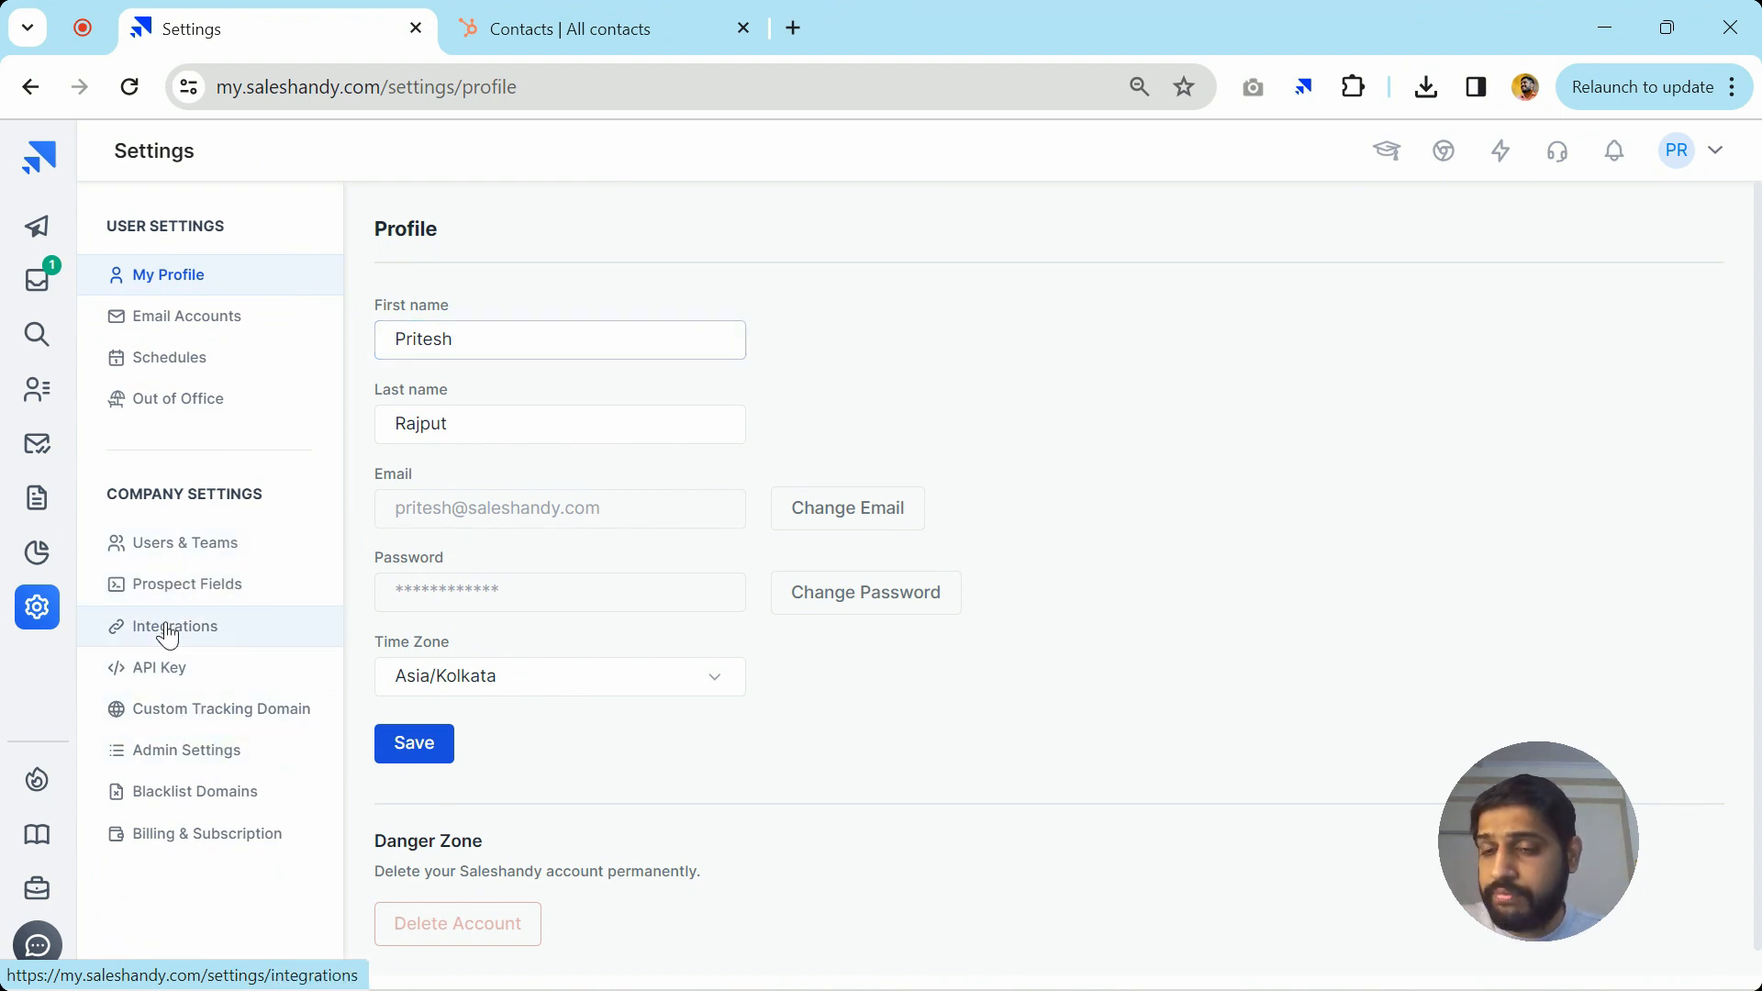
left_click(1211, 444)
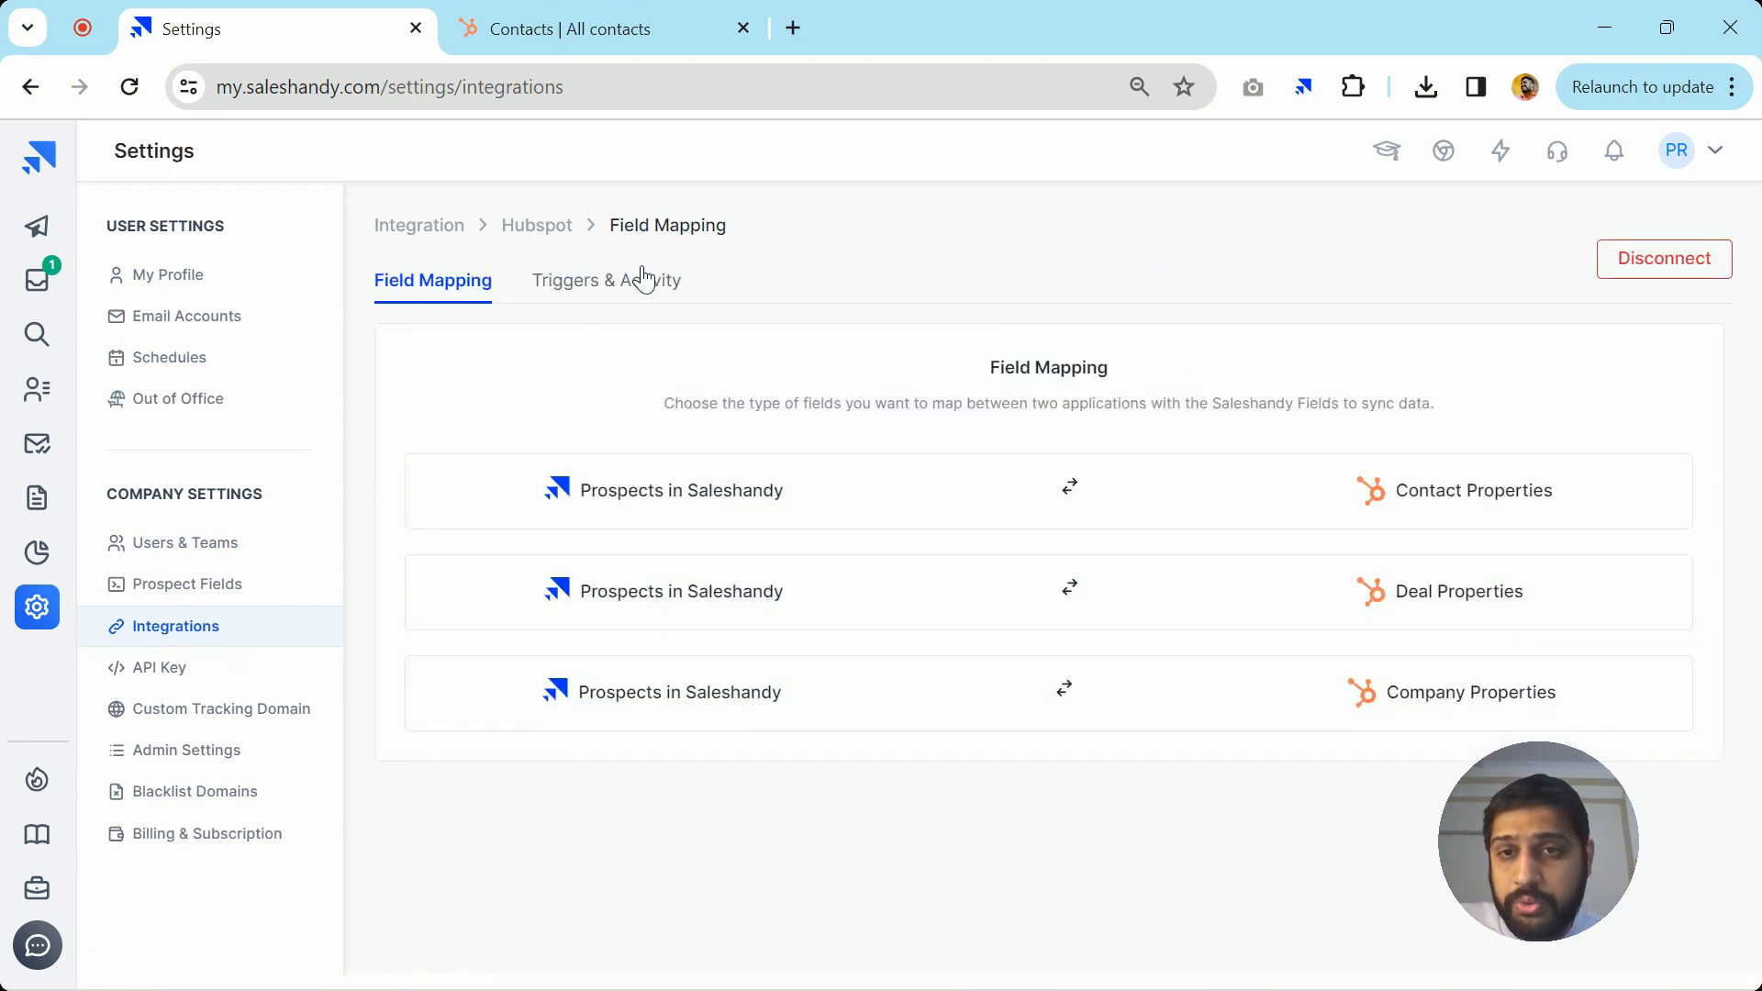
left_click(615, 284)
Enable 'Contact Created/Properties Updated in Hubspot' with action 'Add Prospect in Saleshandy' and save
scroll(613, 592, "down", 7)
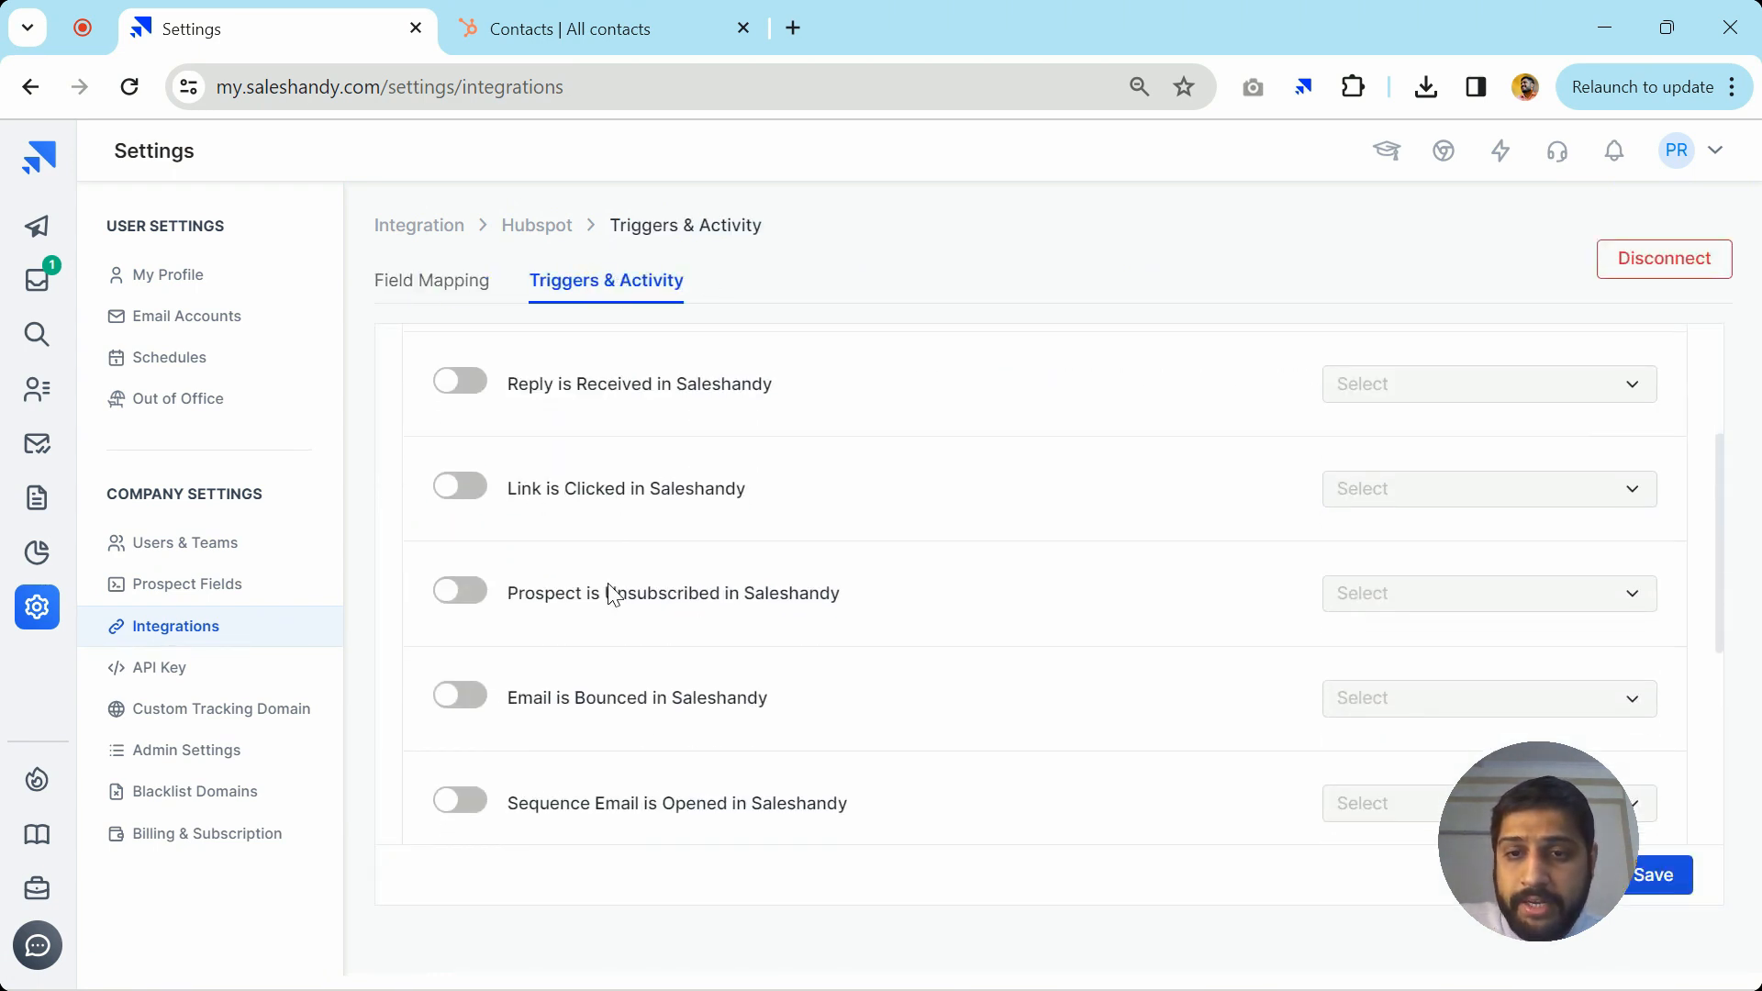
scroll(613, 595, "down", 1)
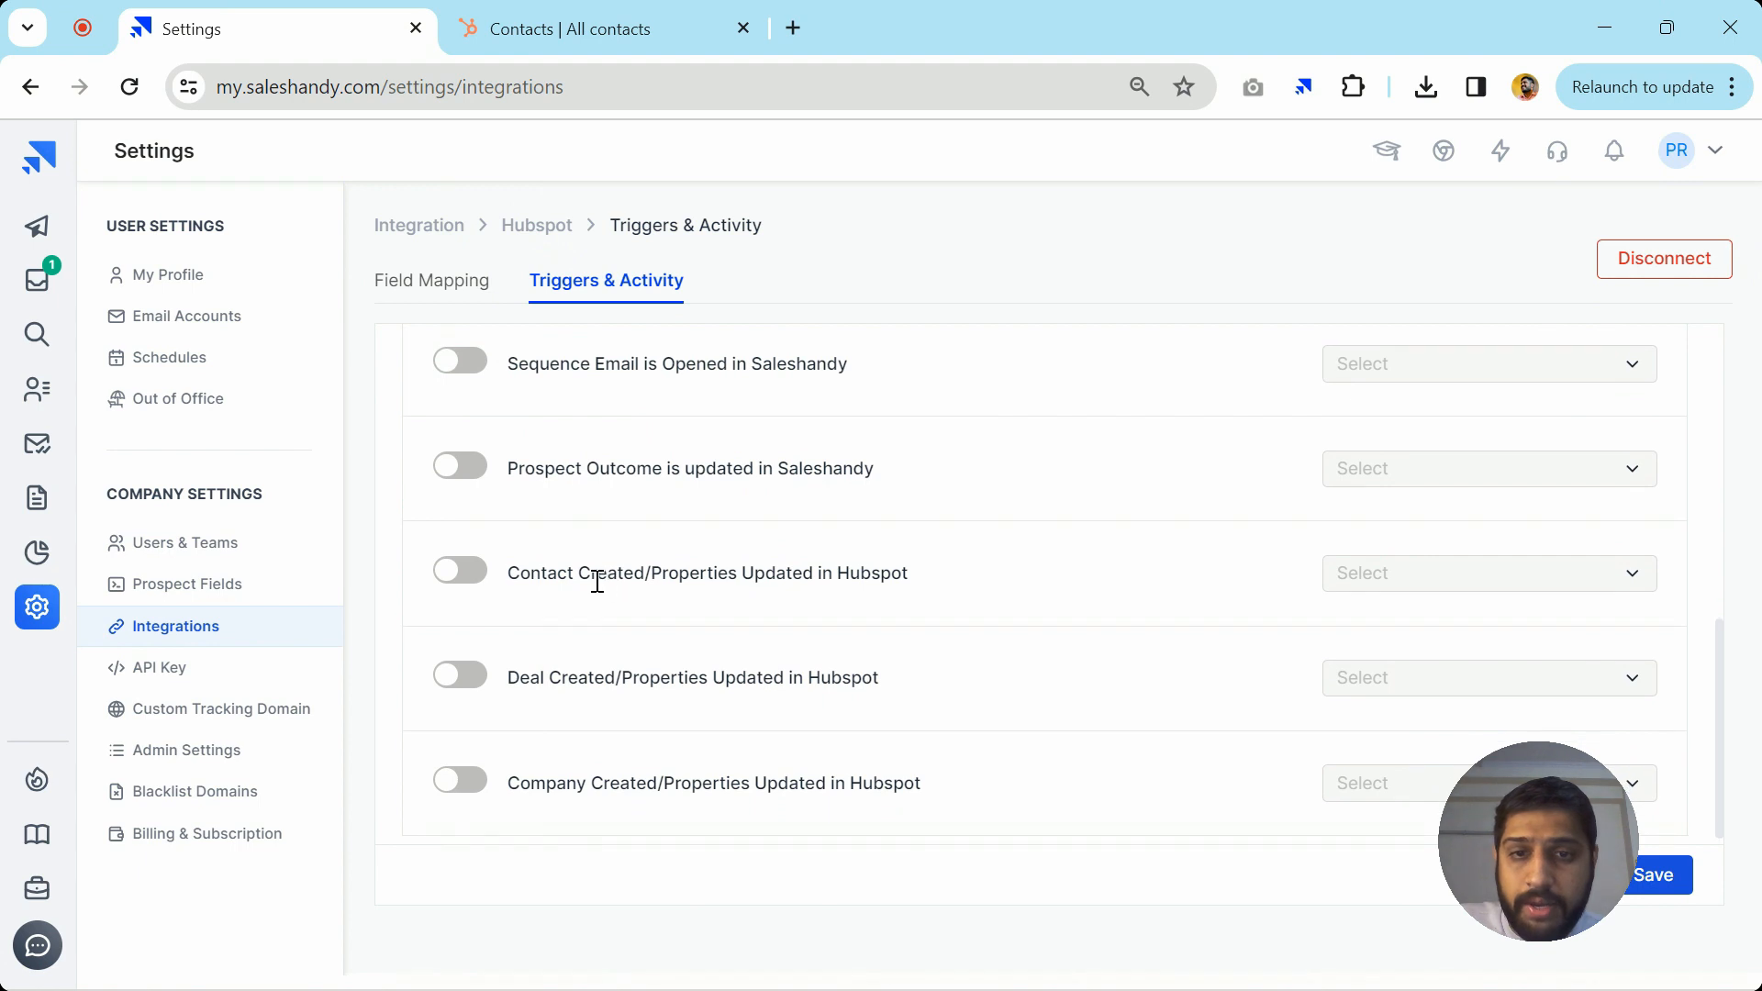
left_click_drag(508, 579, 954, 602)
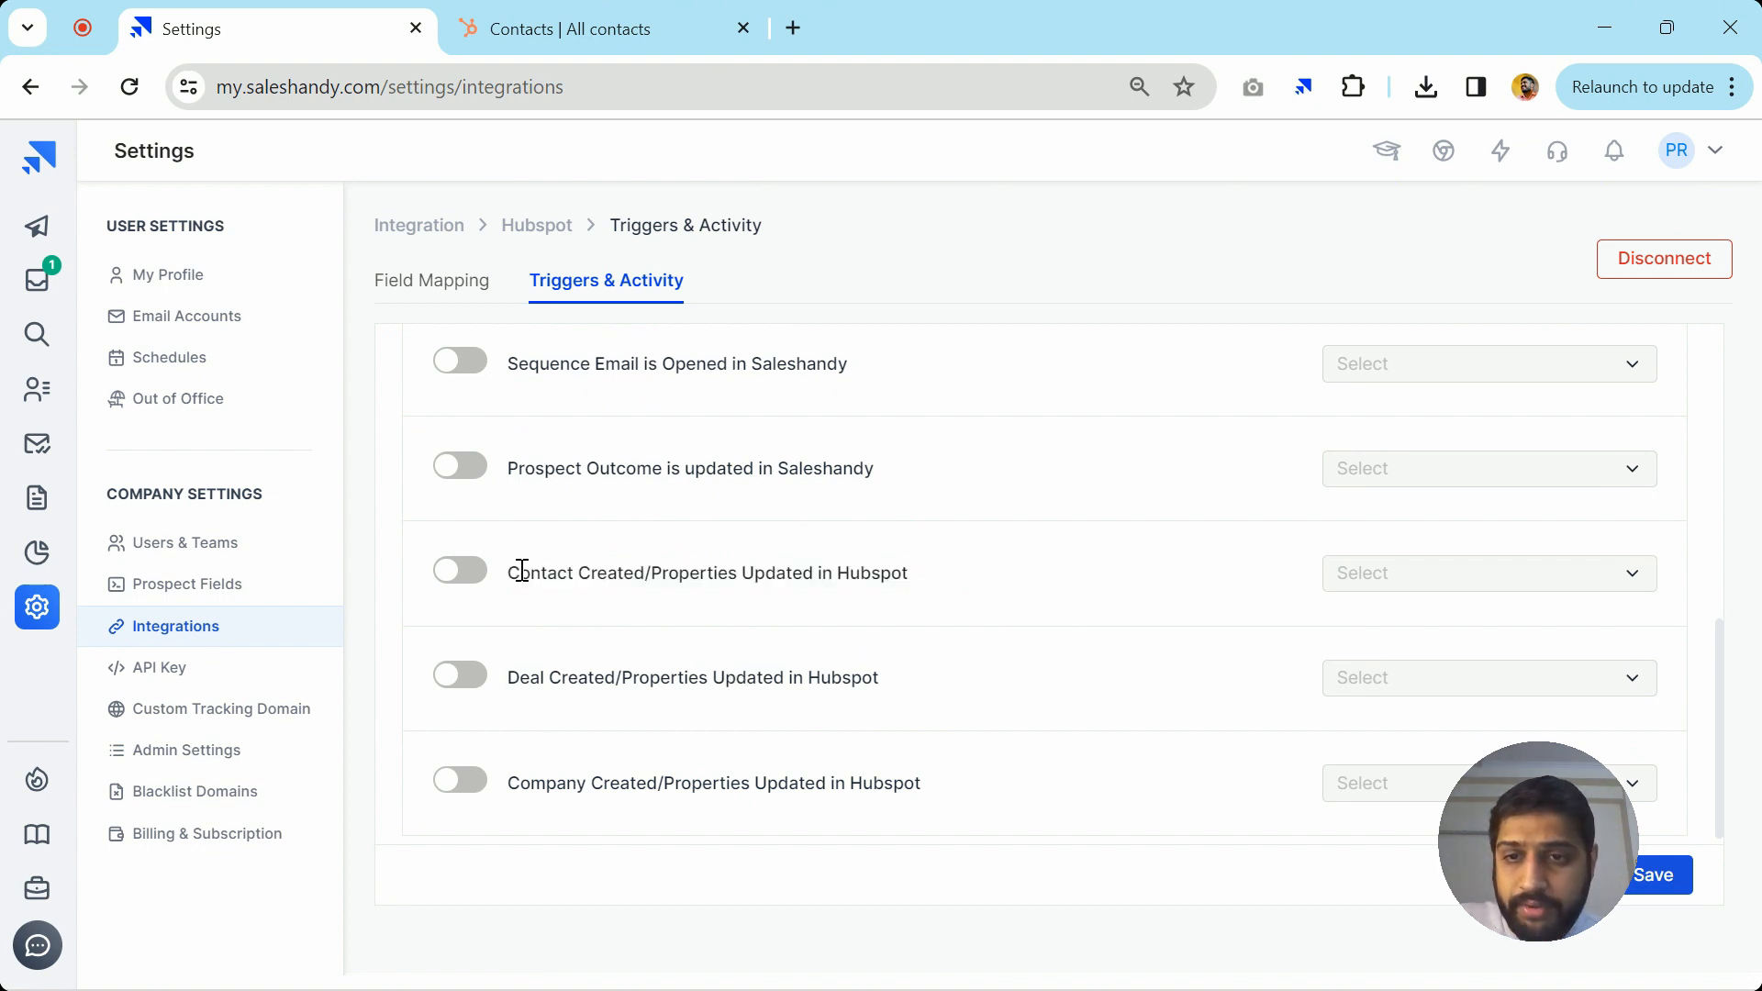
left_click(460, 570)
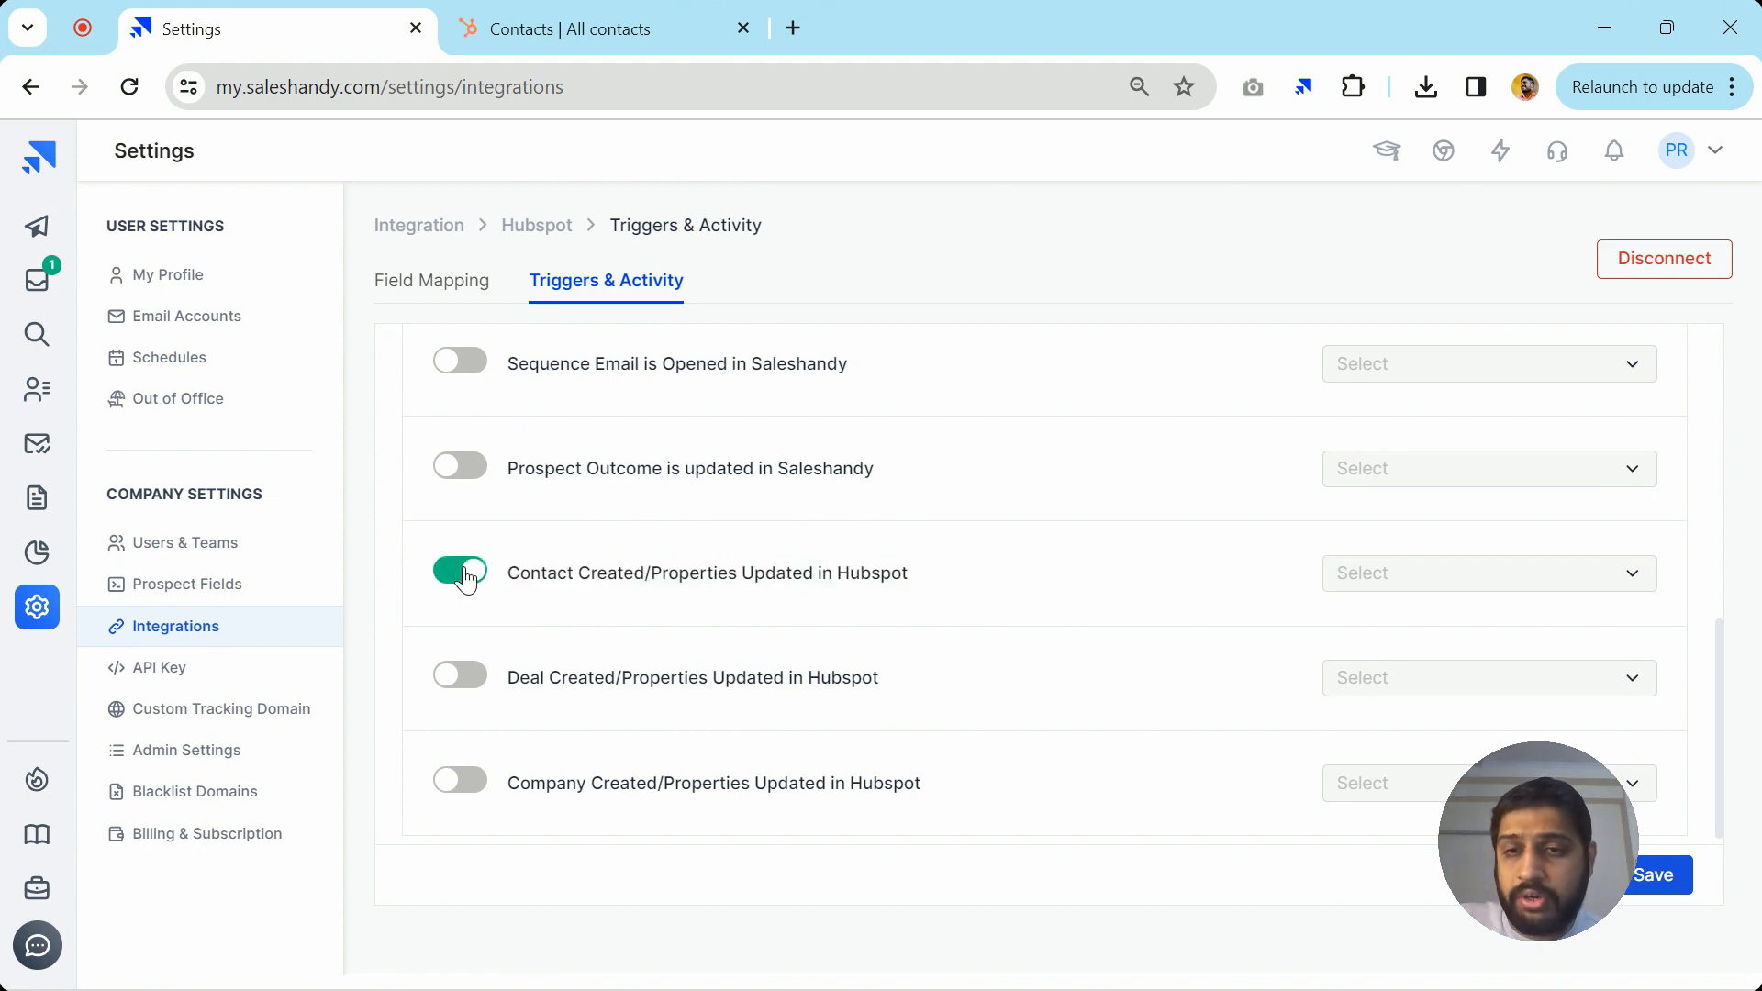
left_click(1385, 574)
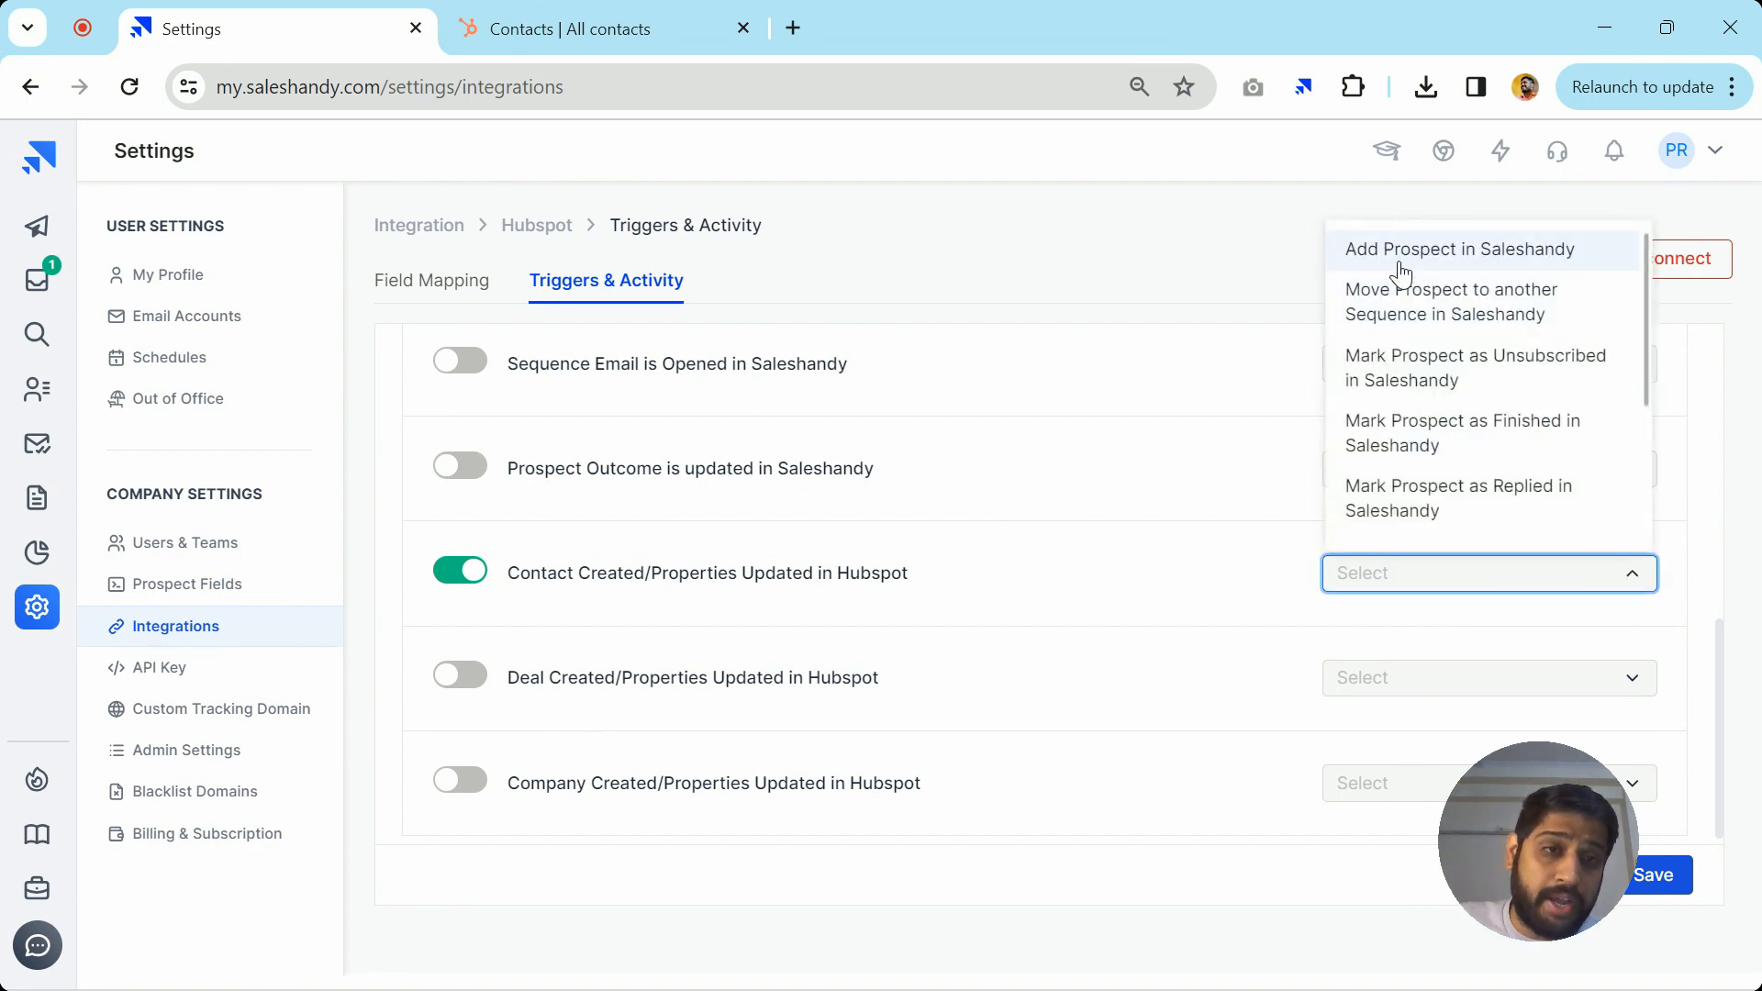
left_click(1401, 255)
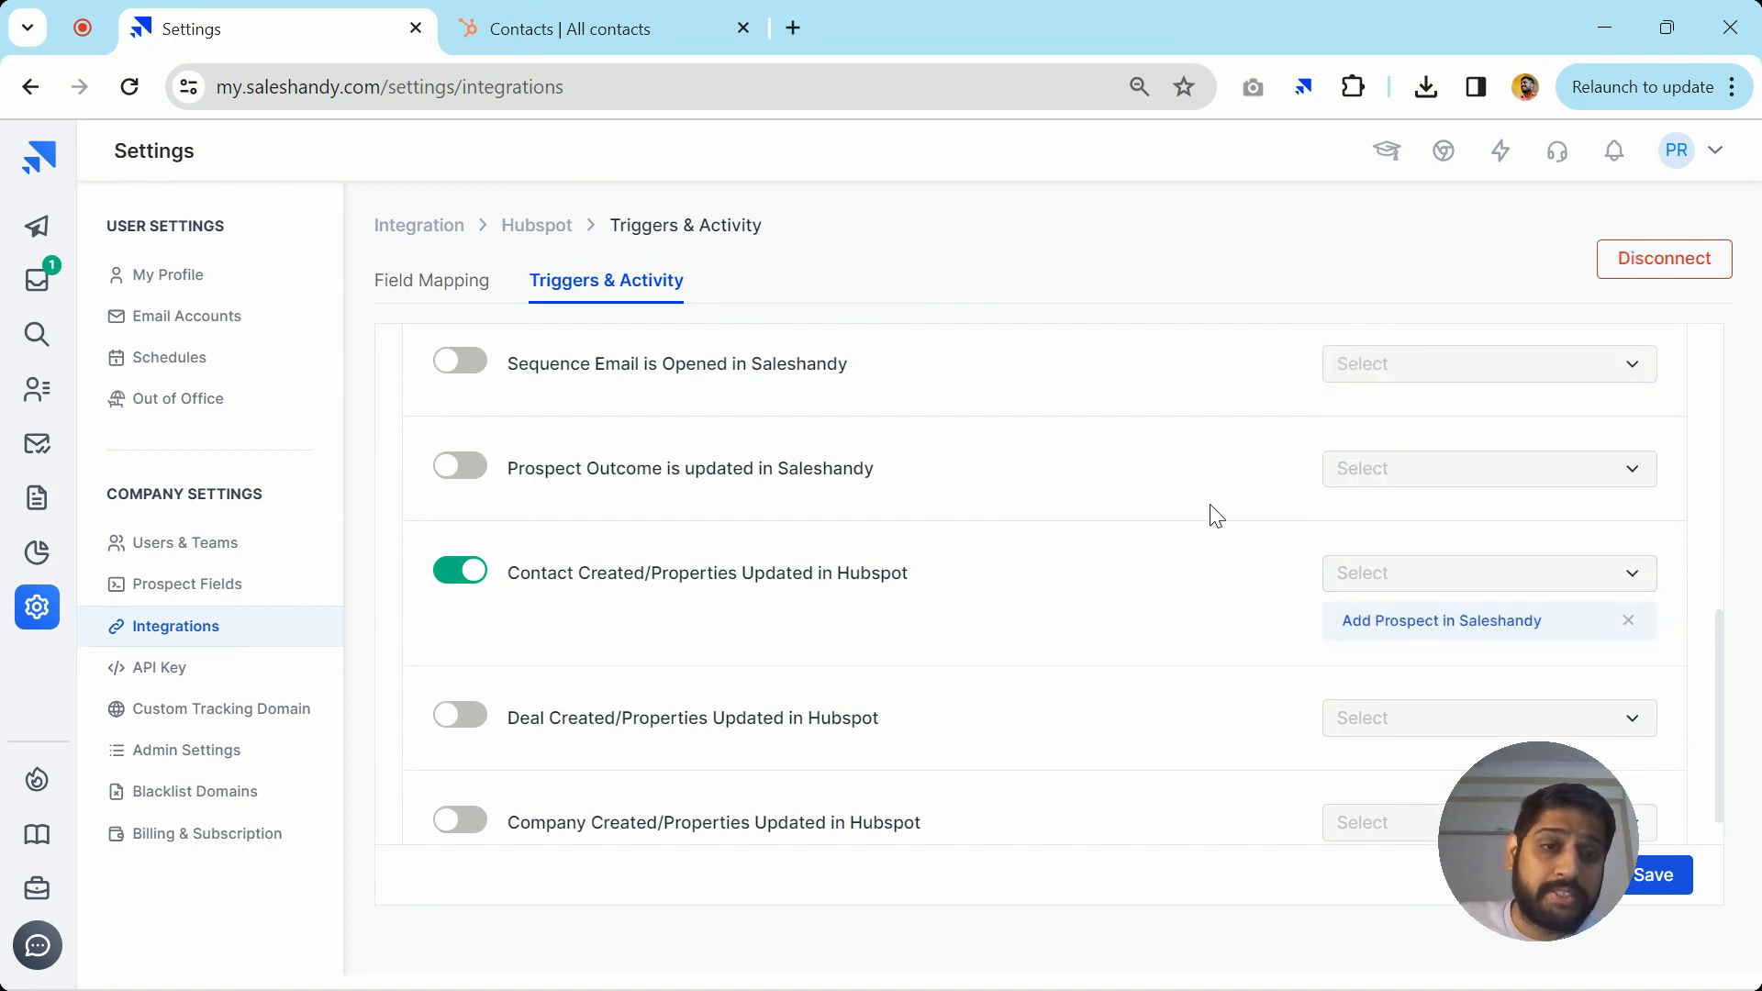
left_click(1669, 878)
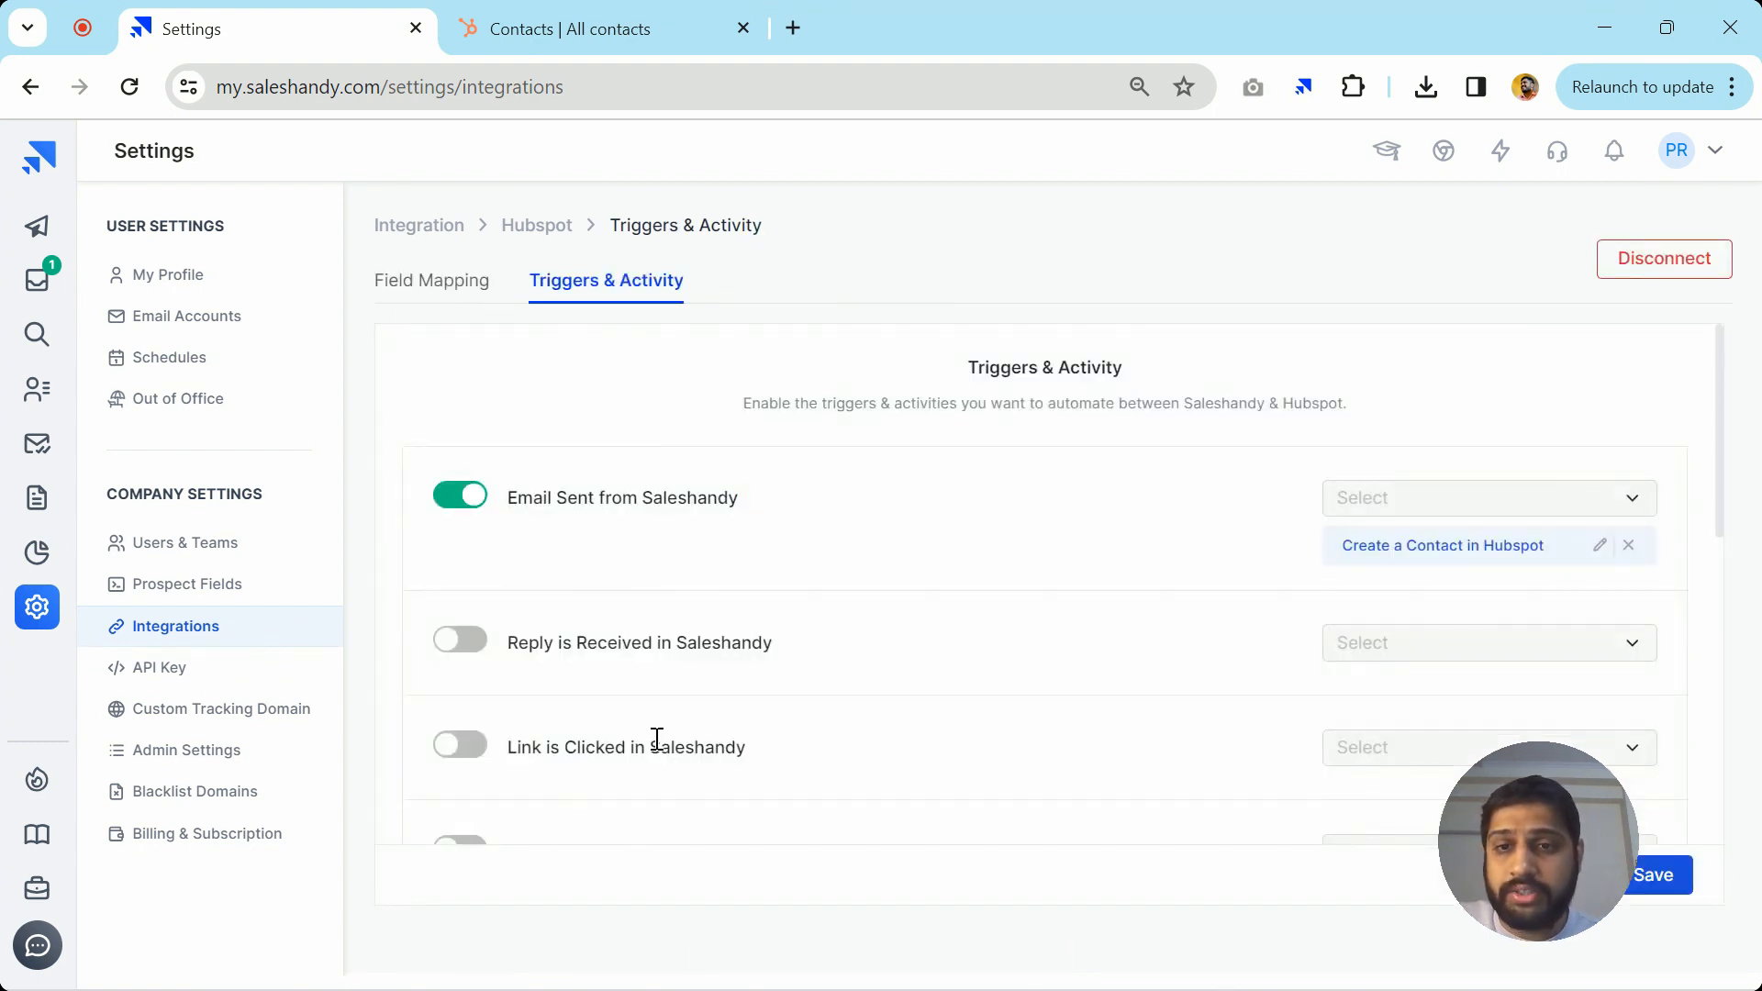
left_click(692, 11)
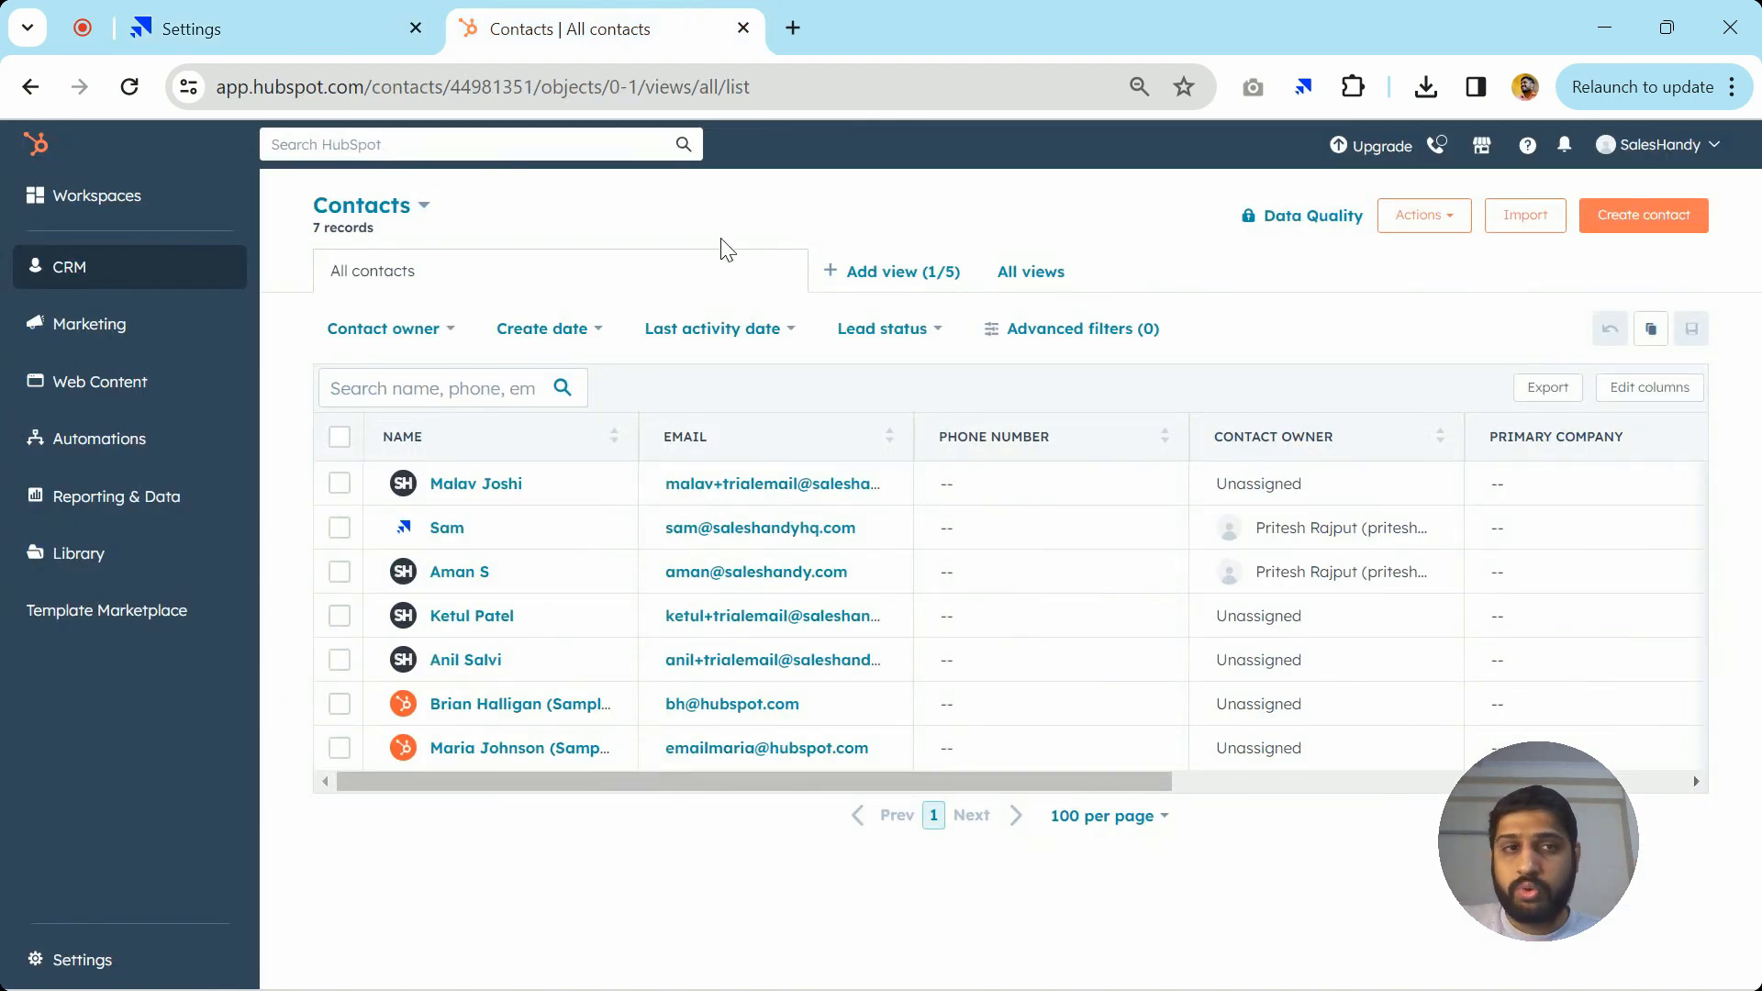
Create a HubSpot contact, entering the contact's email, first name and last name
left_click(1647, 216)
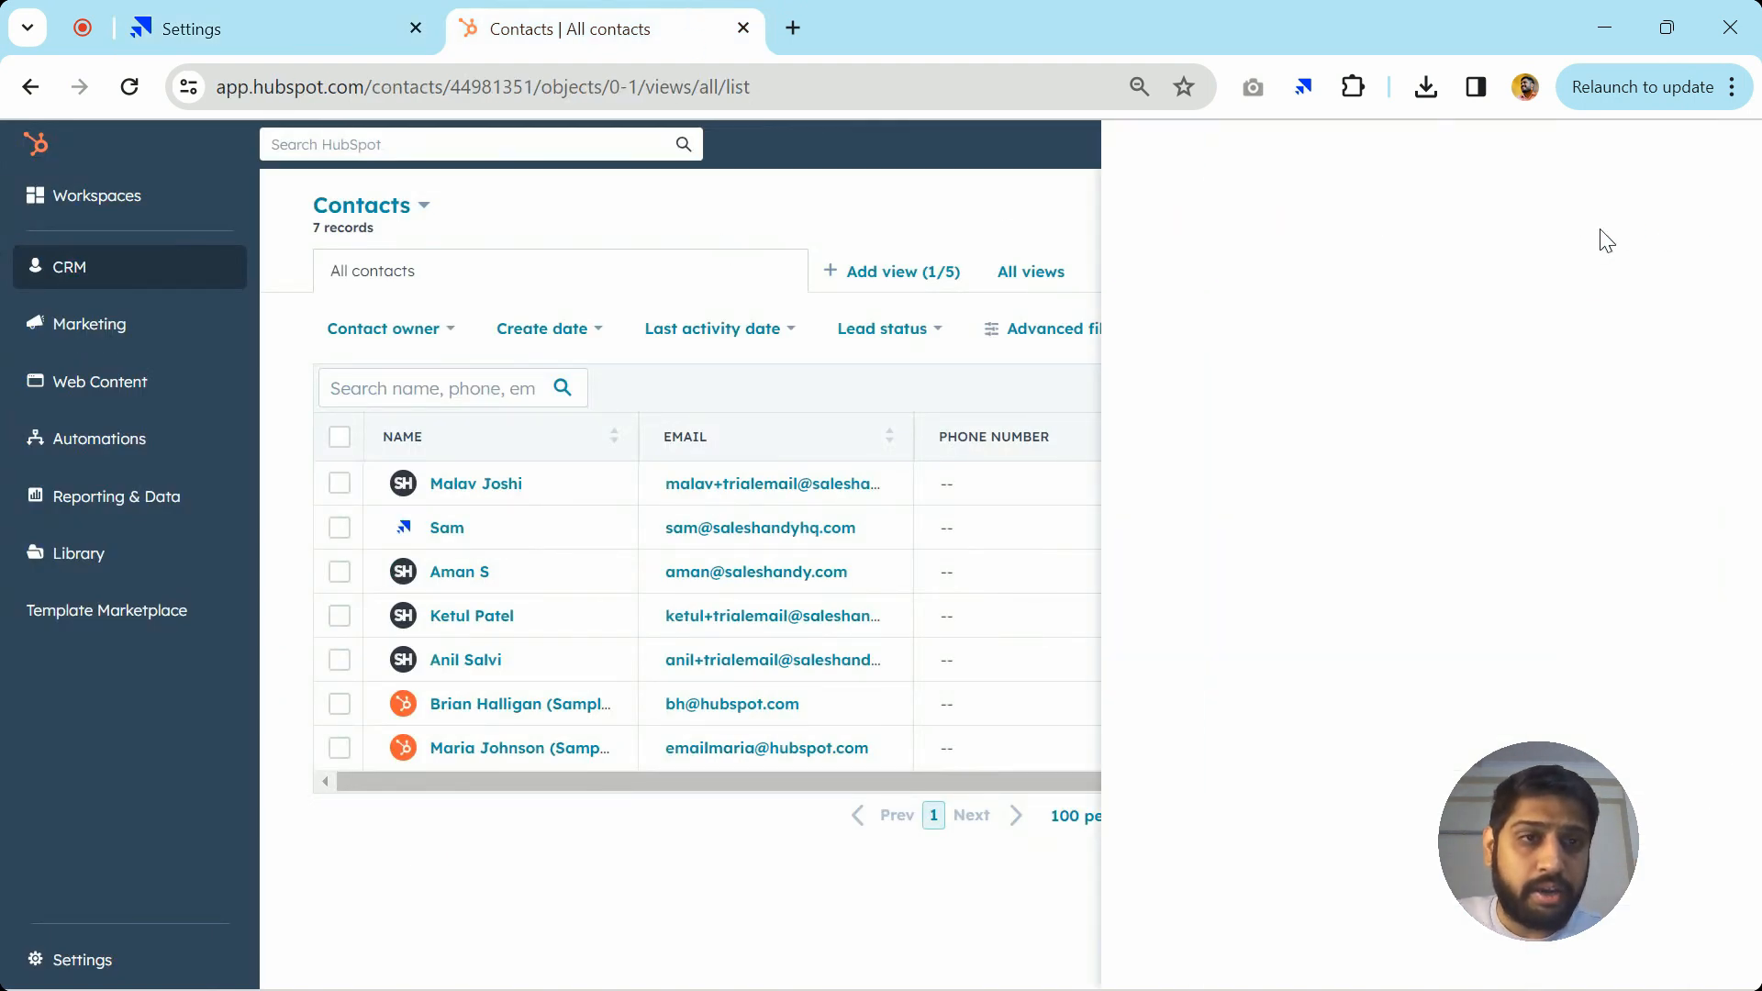
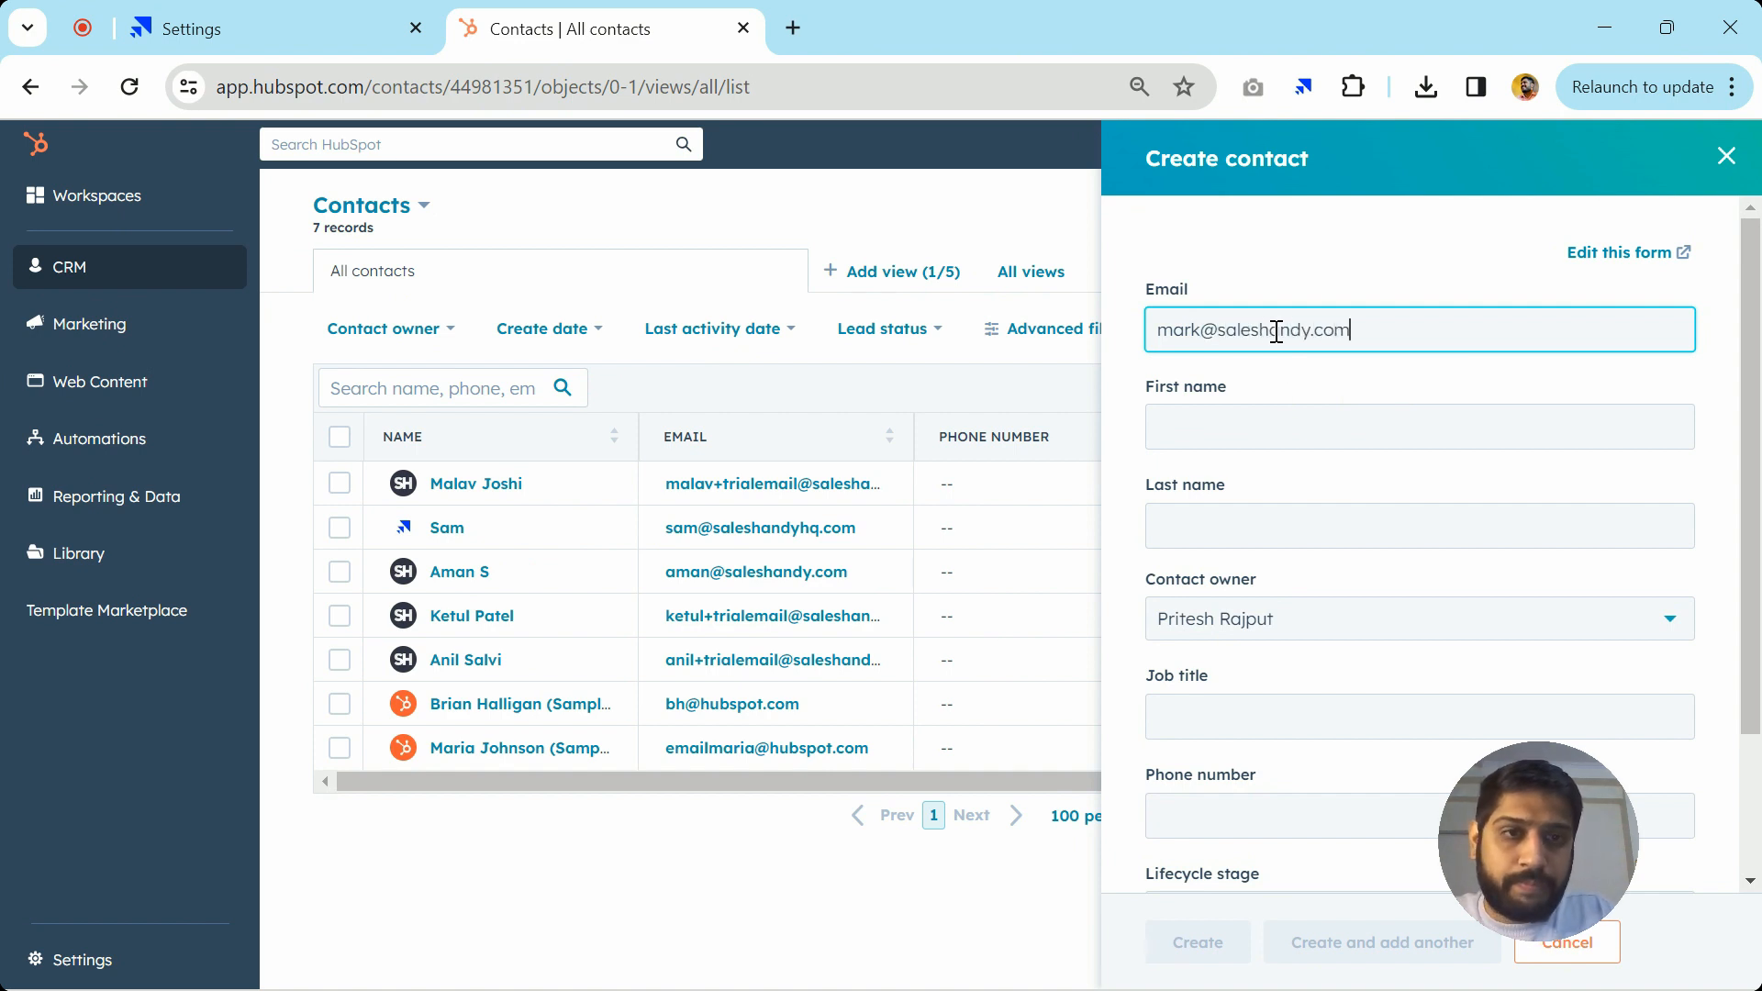
key("Tab")
type("Ma")
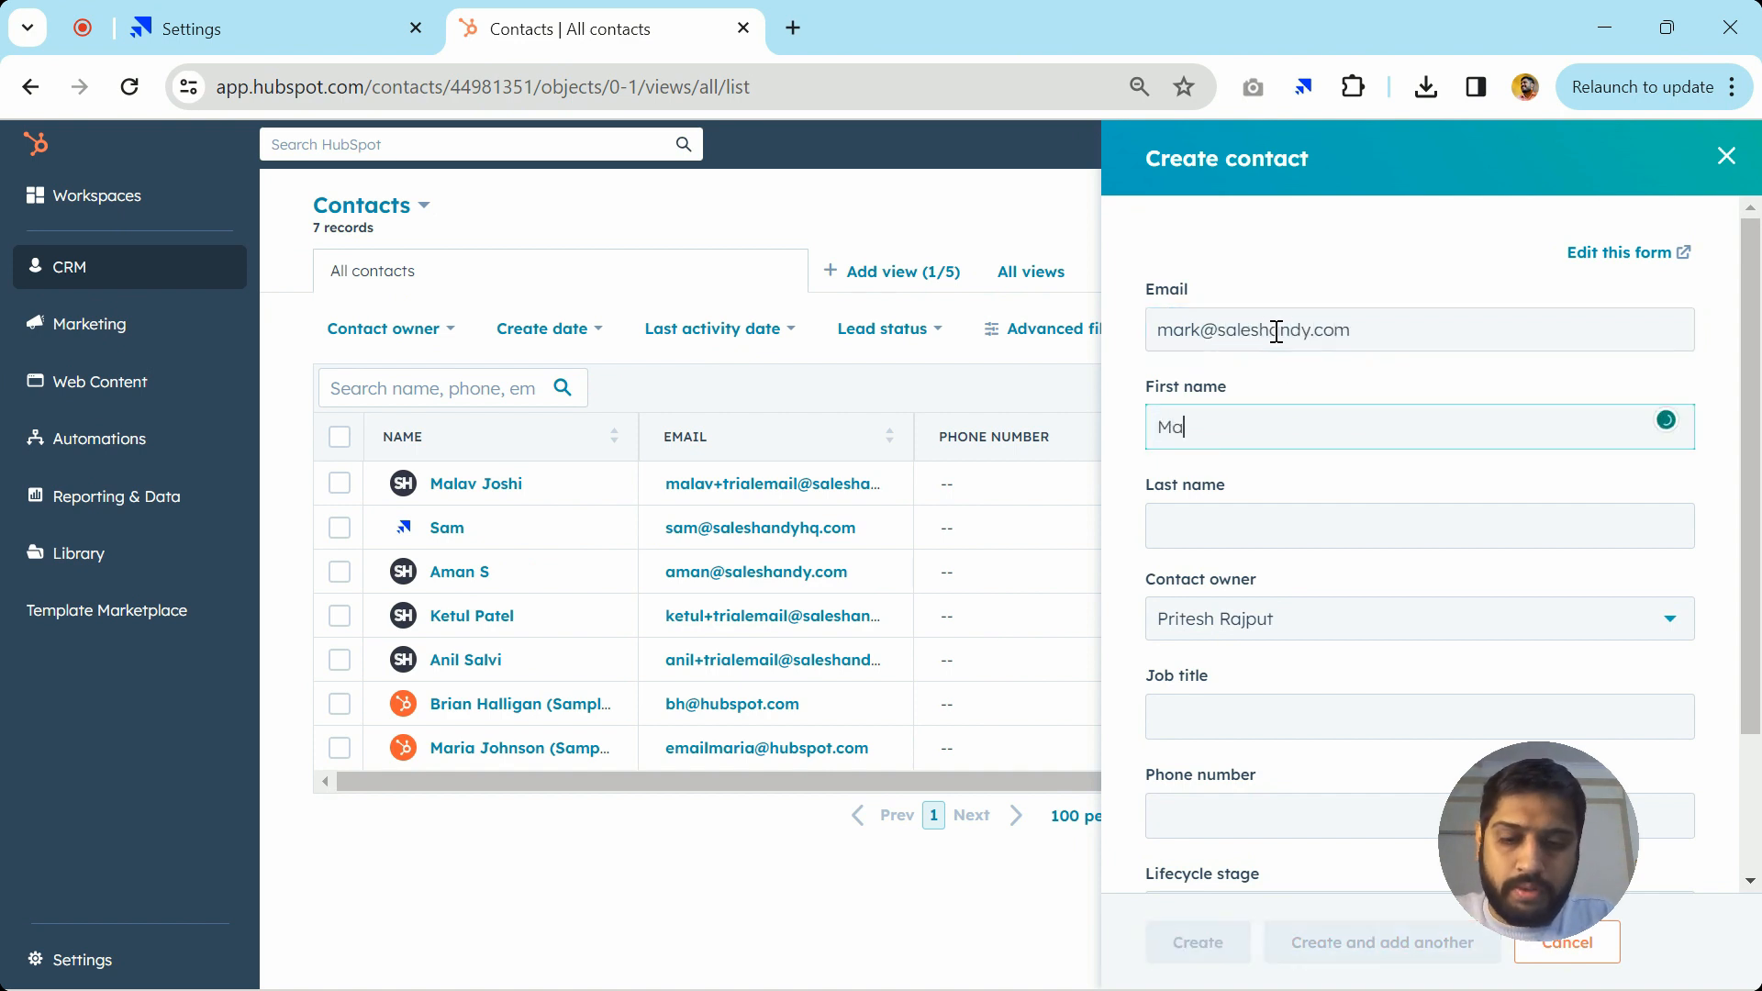
type("rk")
left_click(1248, 509)
type("H")
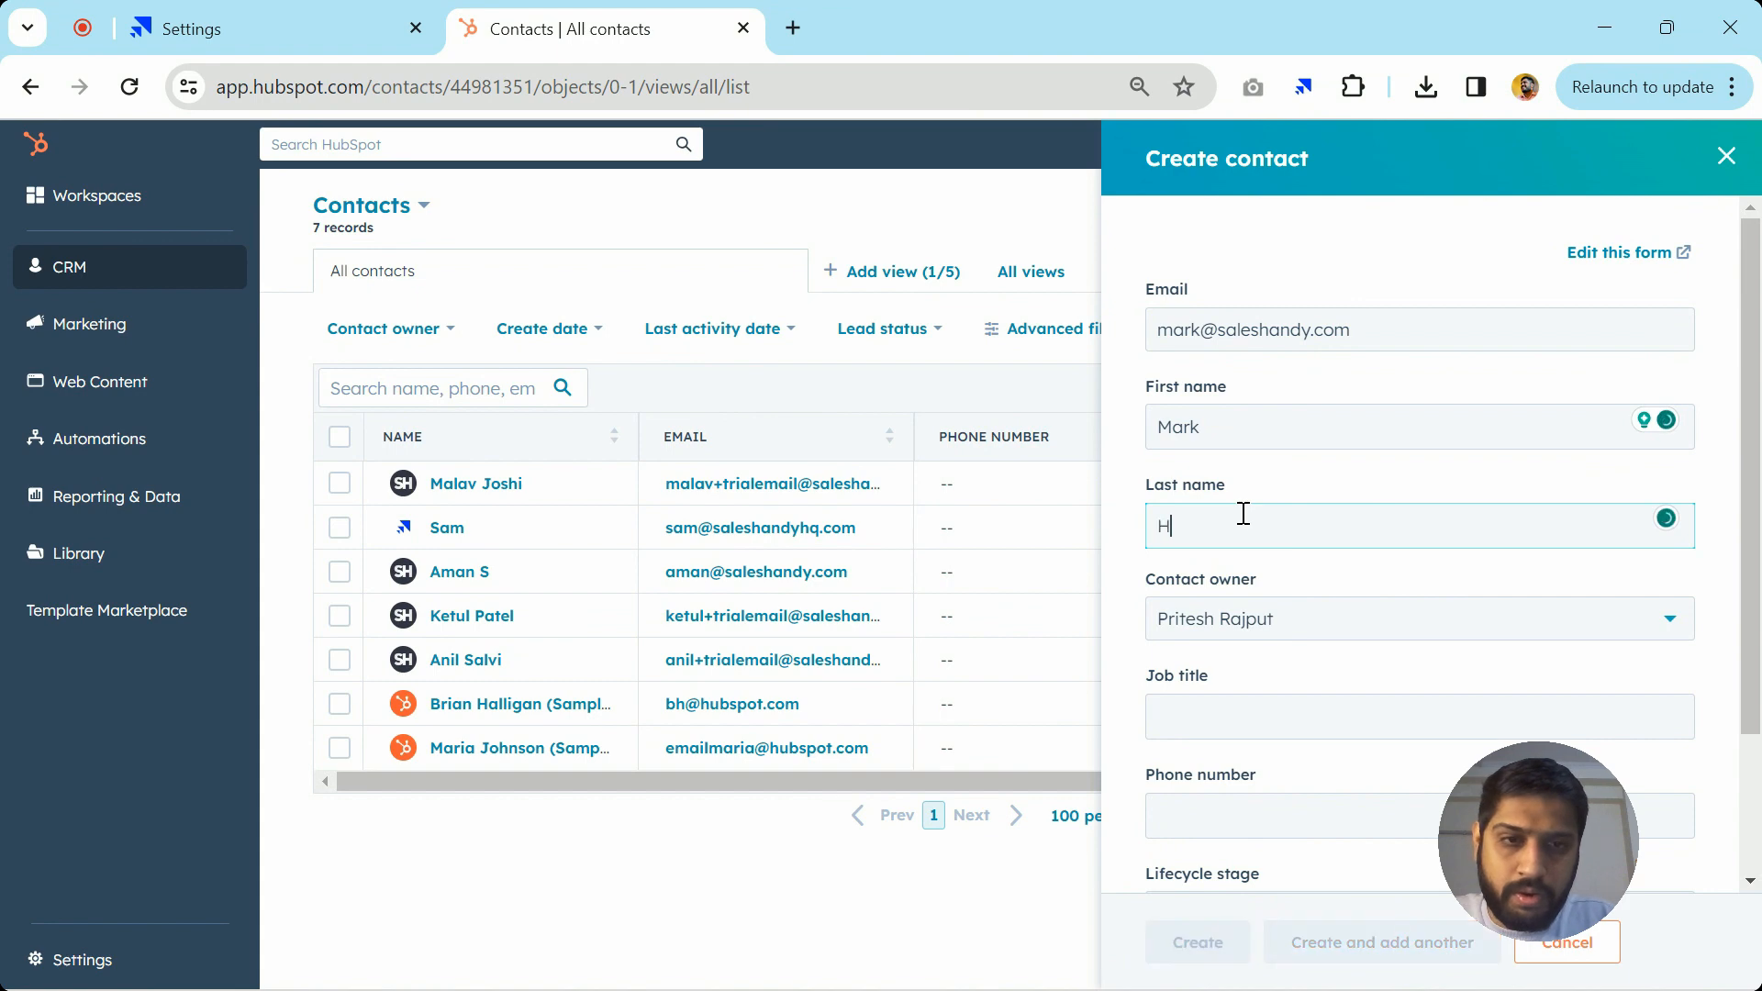
left_click(1200, 940)
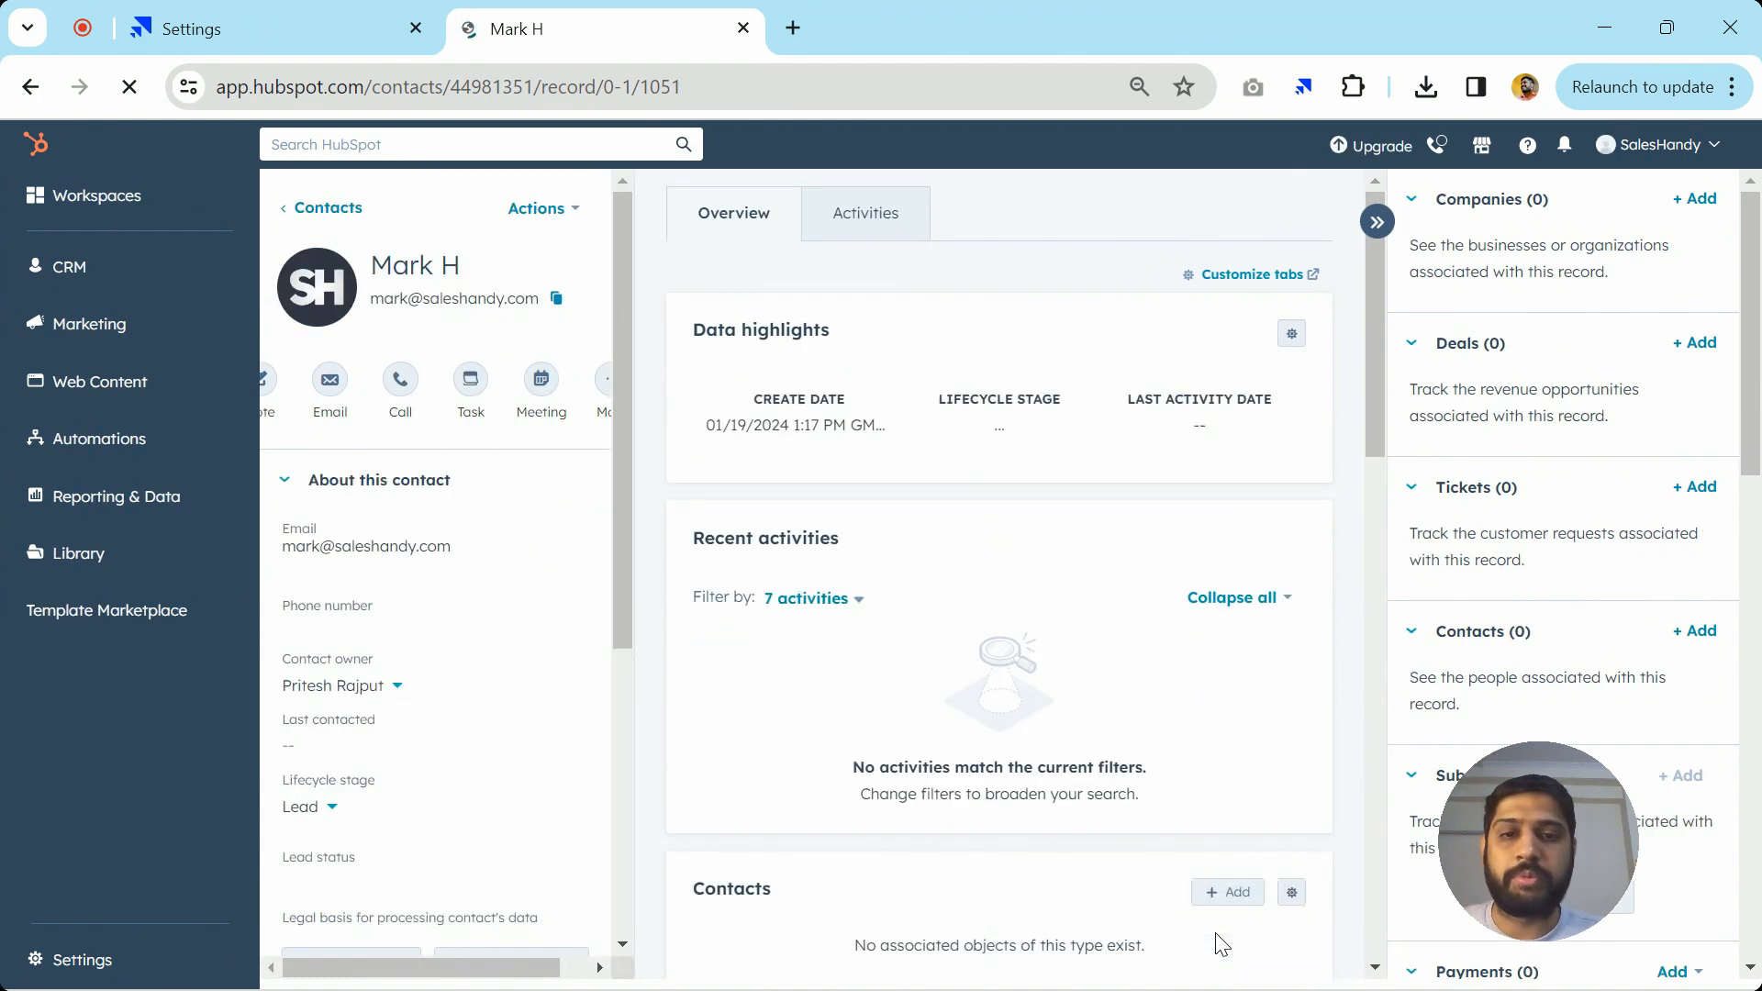
left_click(332, 13)
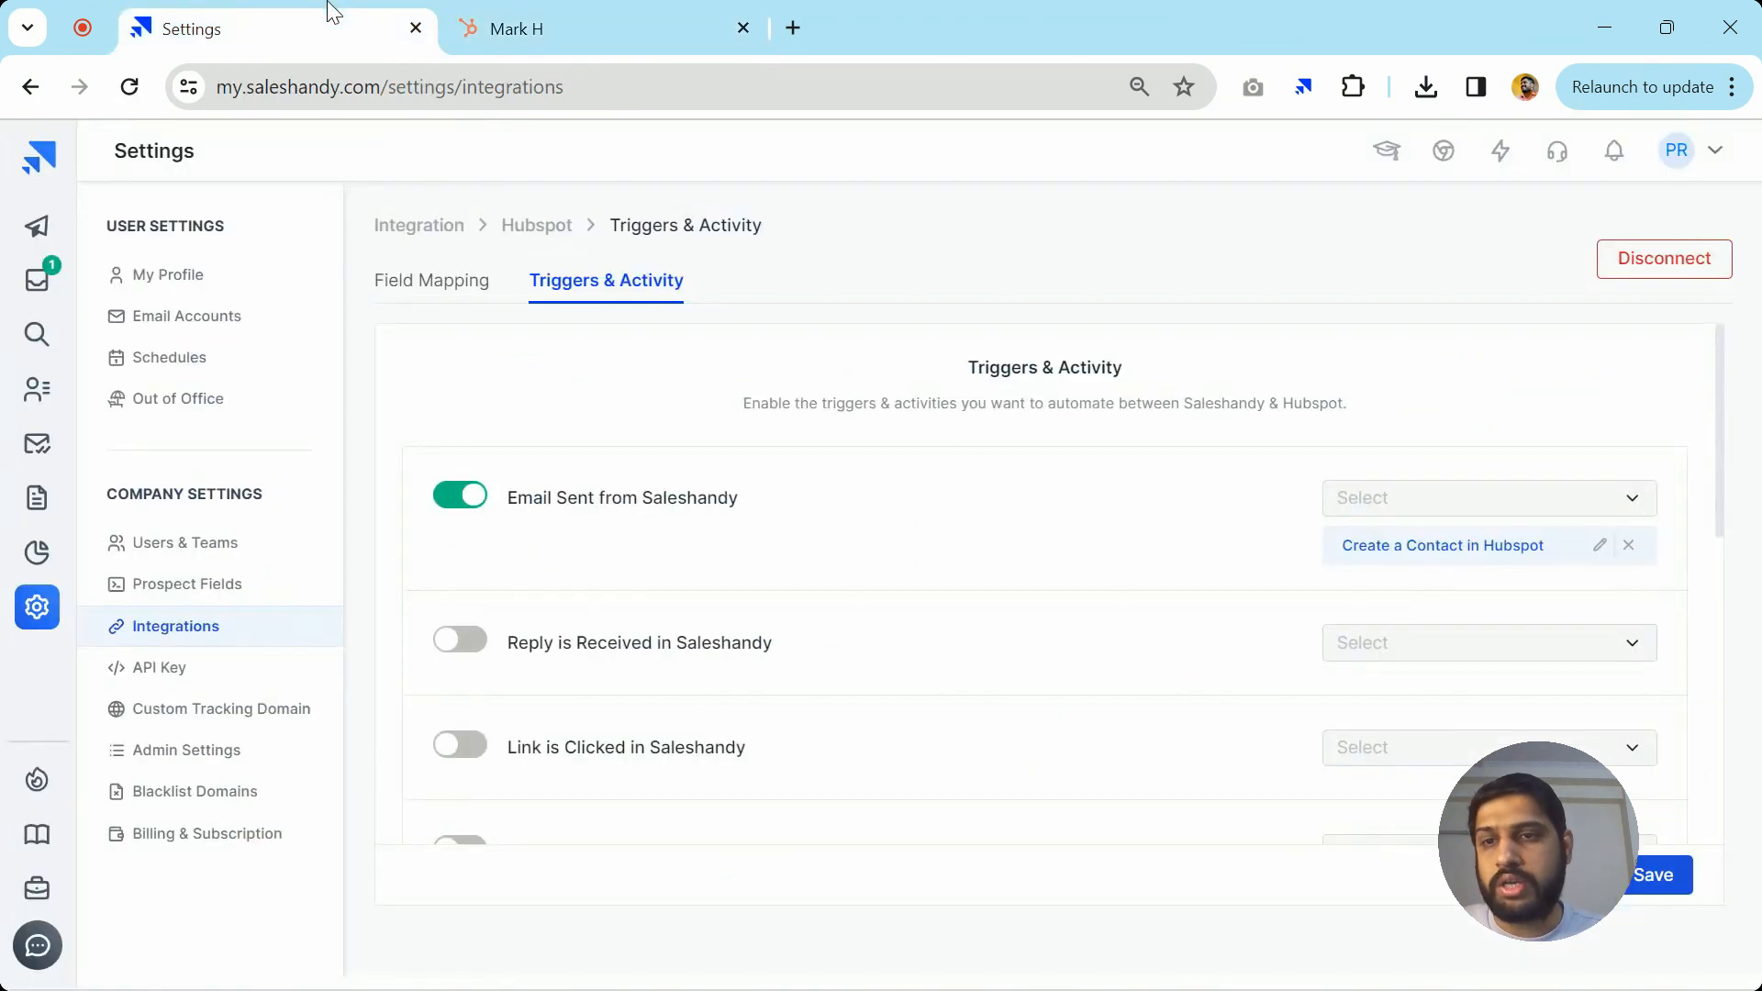
Confirm the new HubSpot contact tops Saleshandy's Prospects list, then return to Settings
left_click(36, 393)
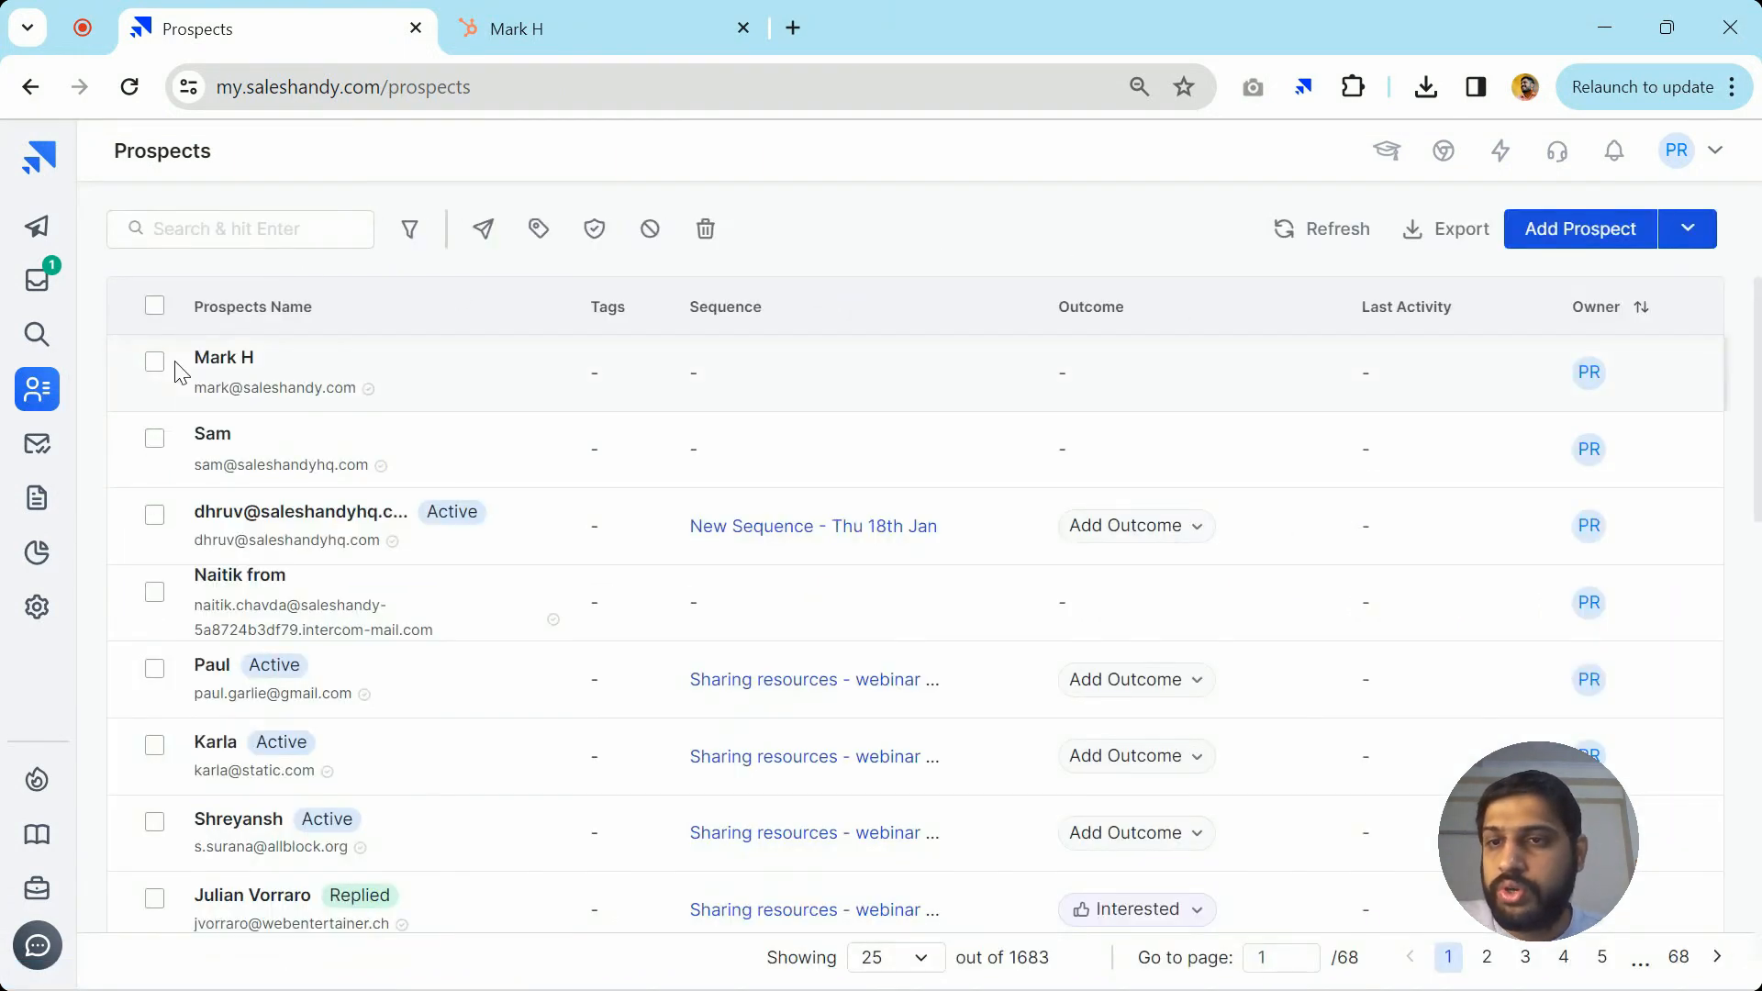
scroll(208, 372, "up", 5)
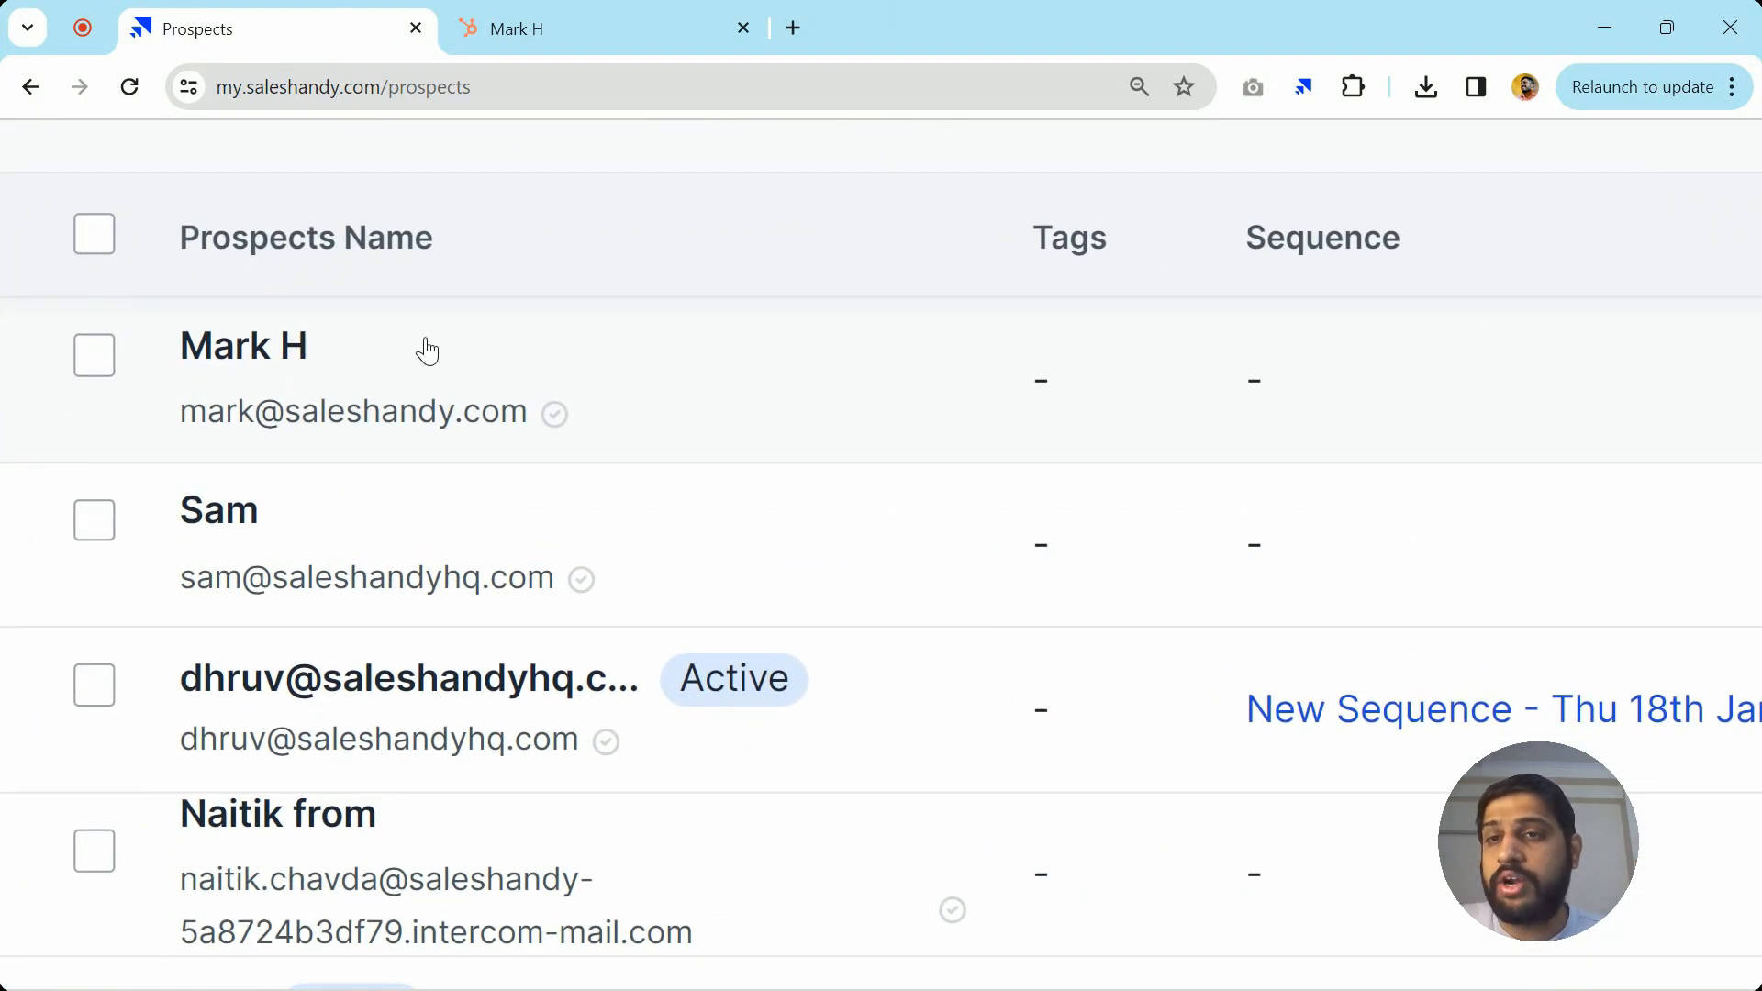
scroll(609, 425, "down", 5)
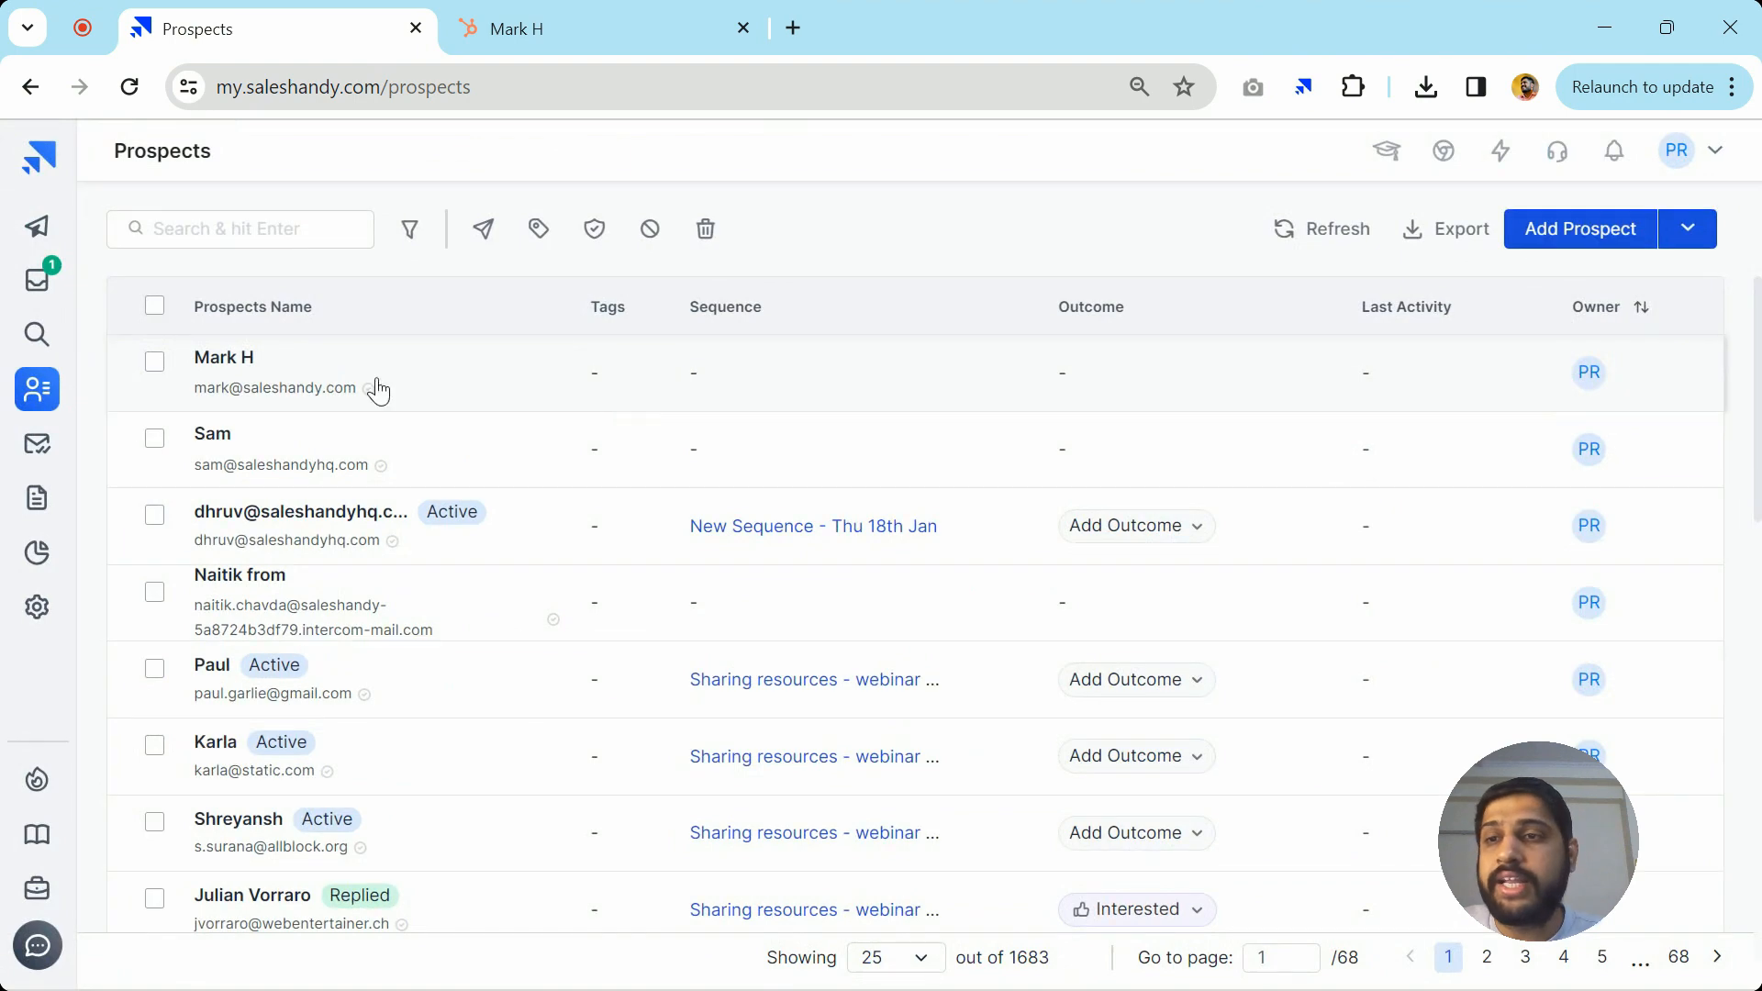
left_click(35, 613)
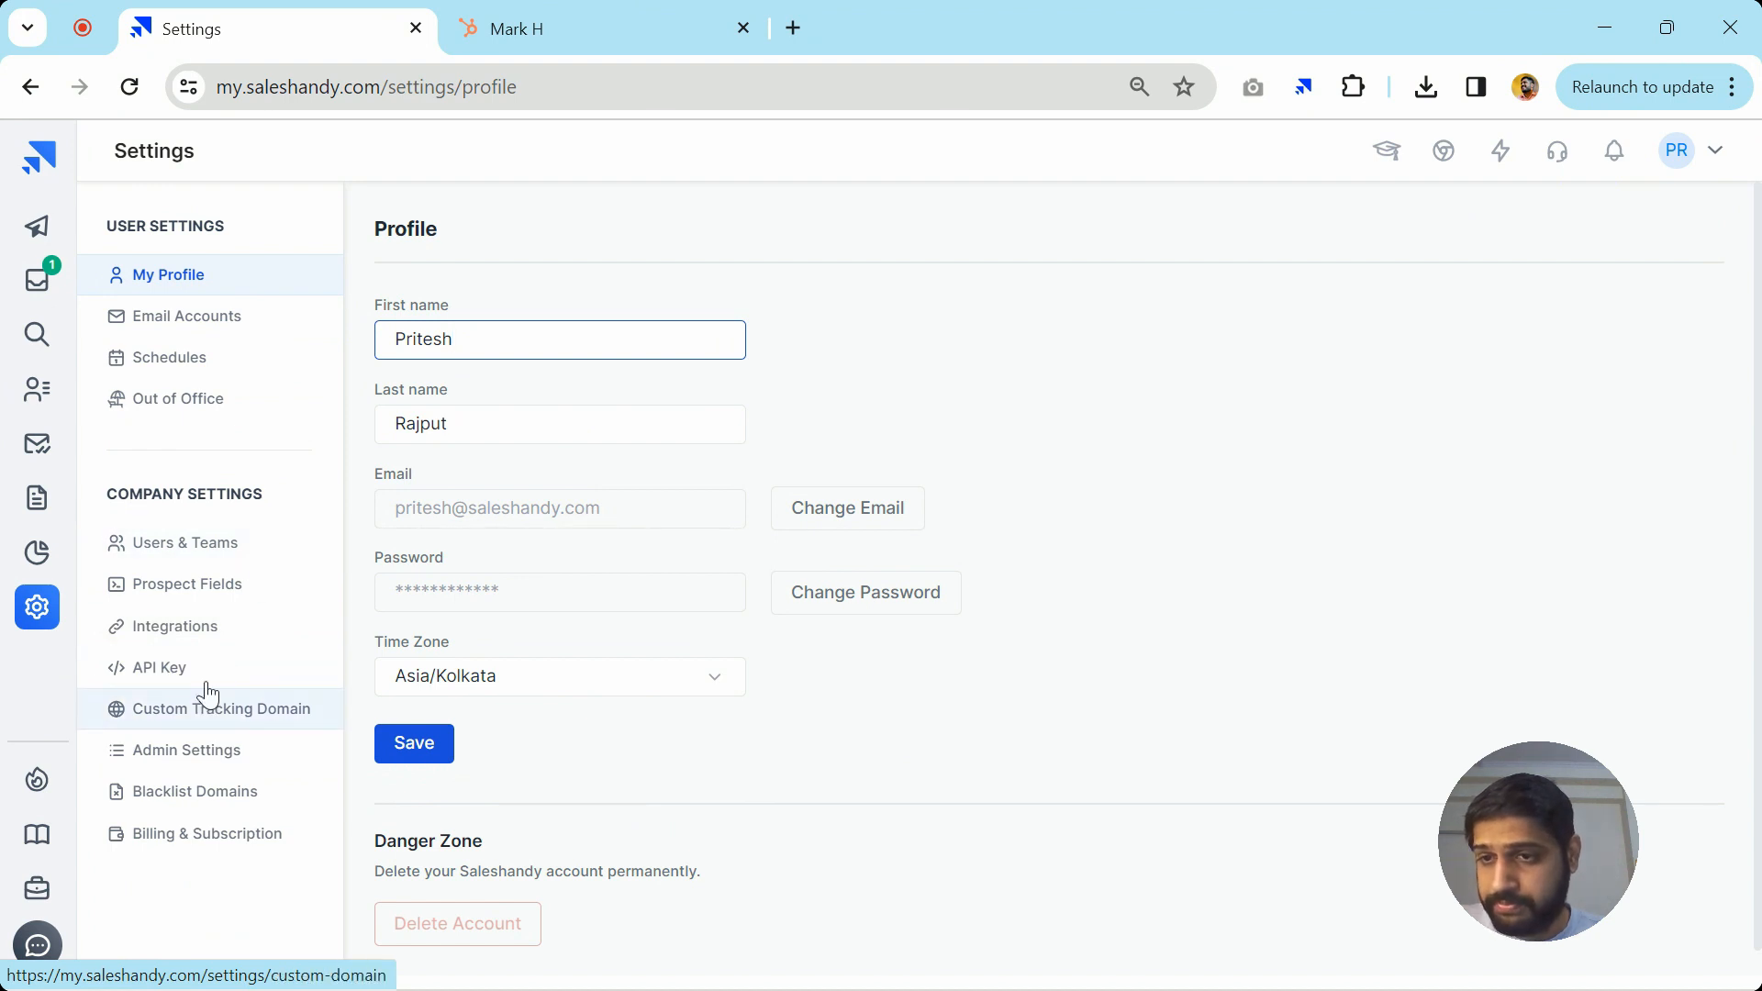
Go to Integrations, show the HubSpot card's Triggers & Activity settings, and open the support chat
left_click(224, 628)
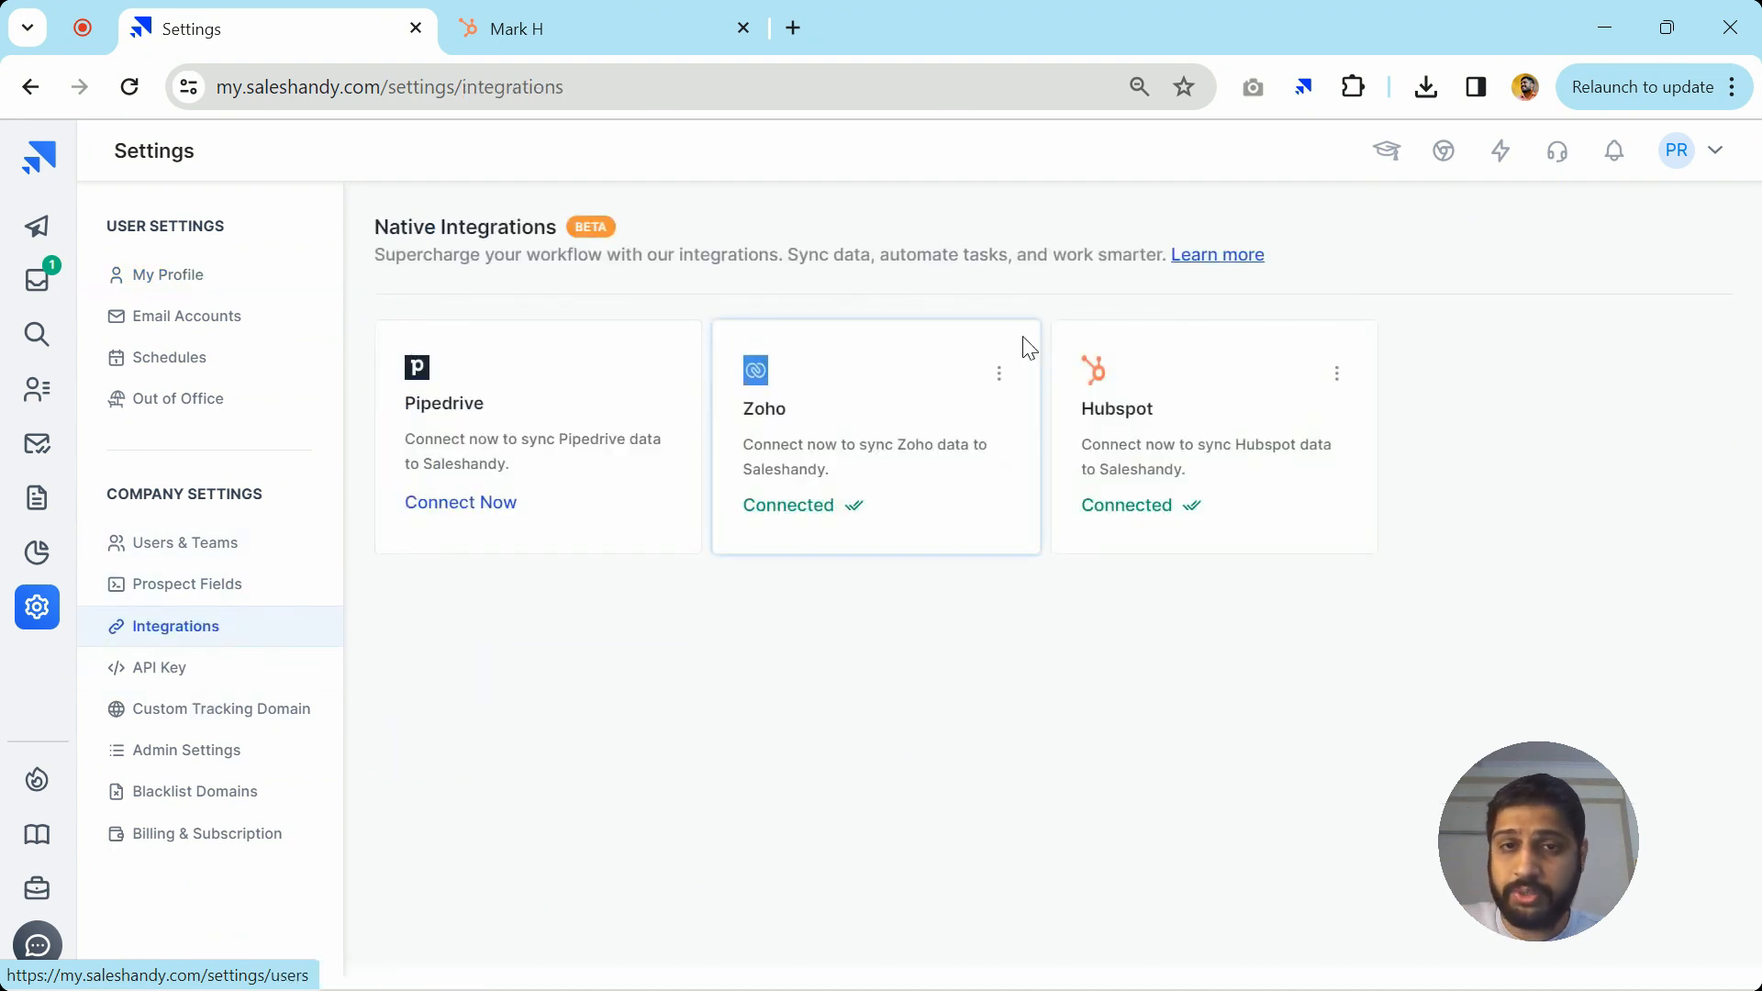
left_click(1309, 421)
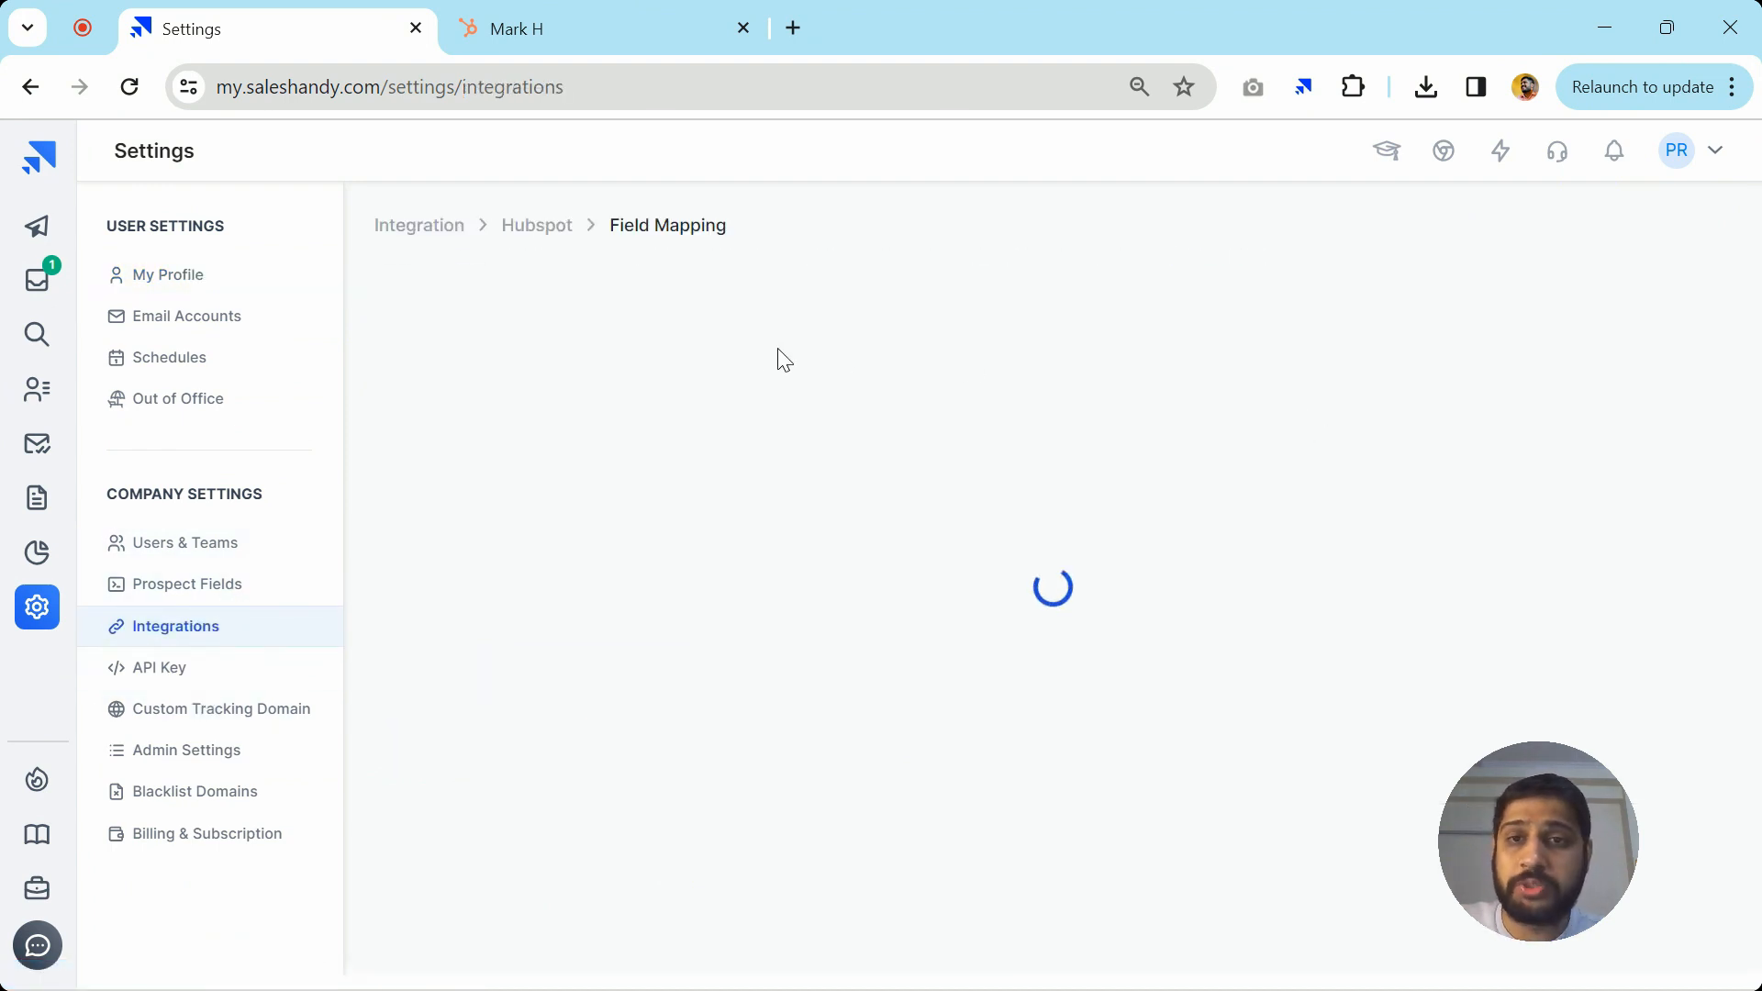
left_click(621, 284)
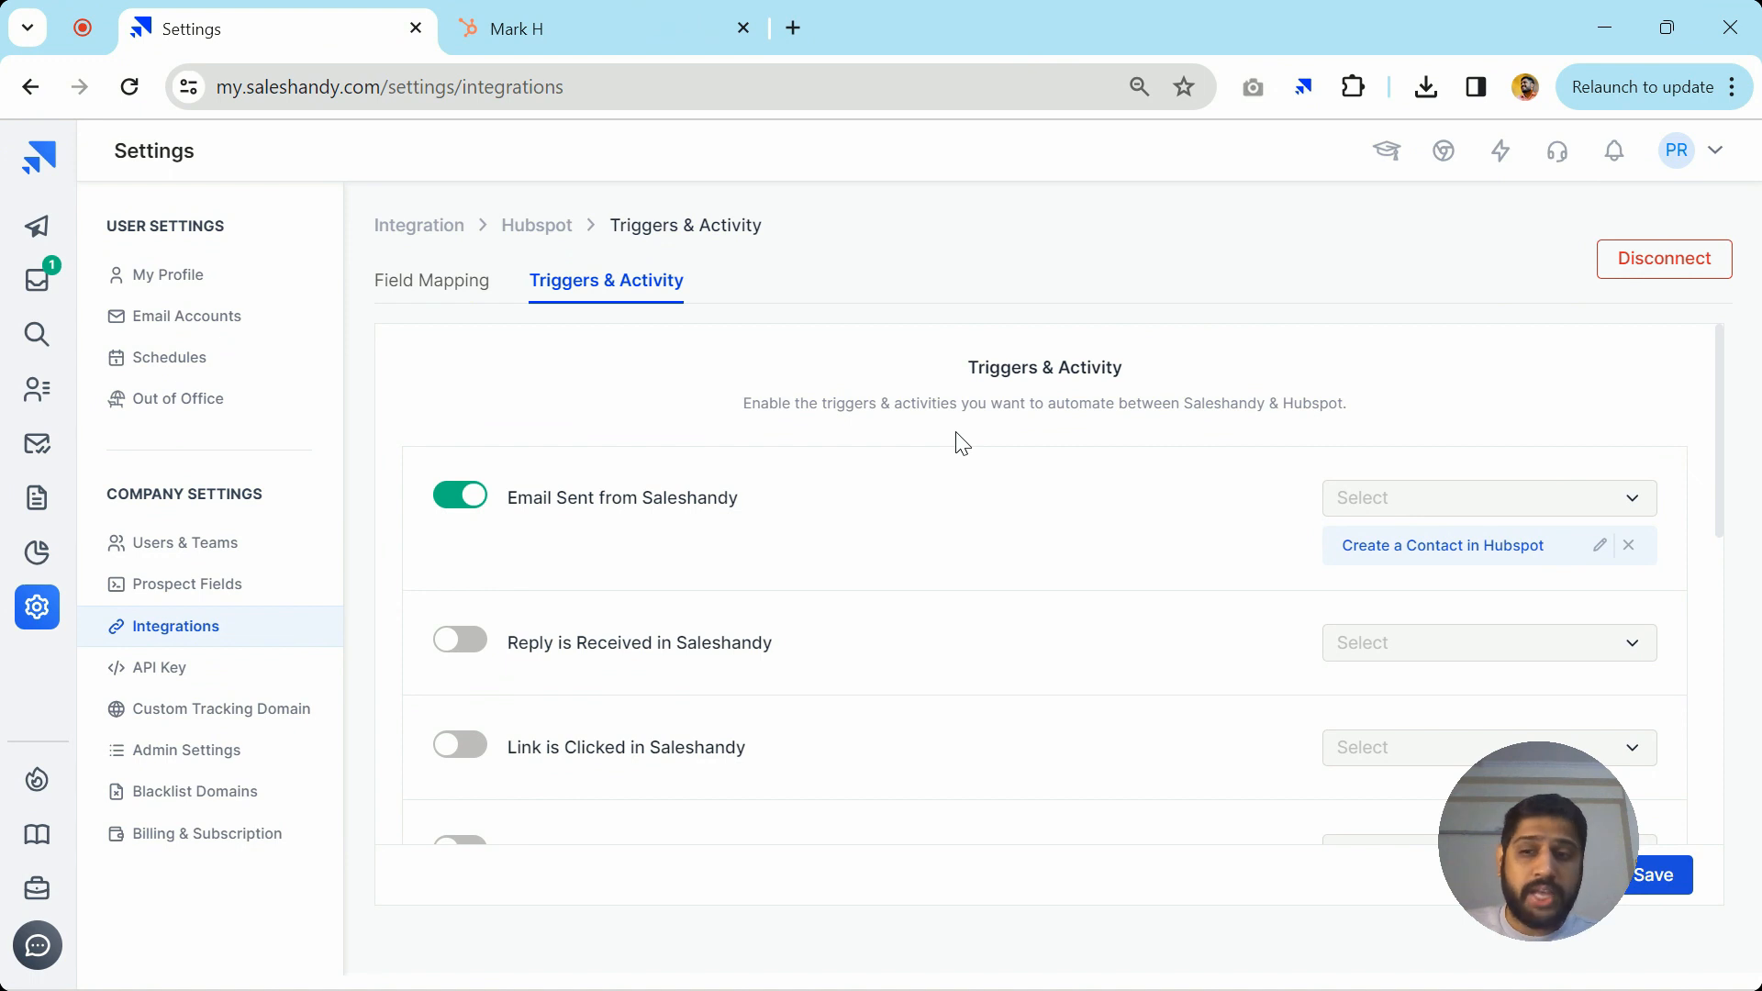
left_click(36, 945)
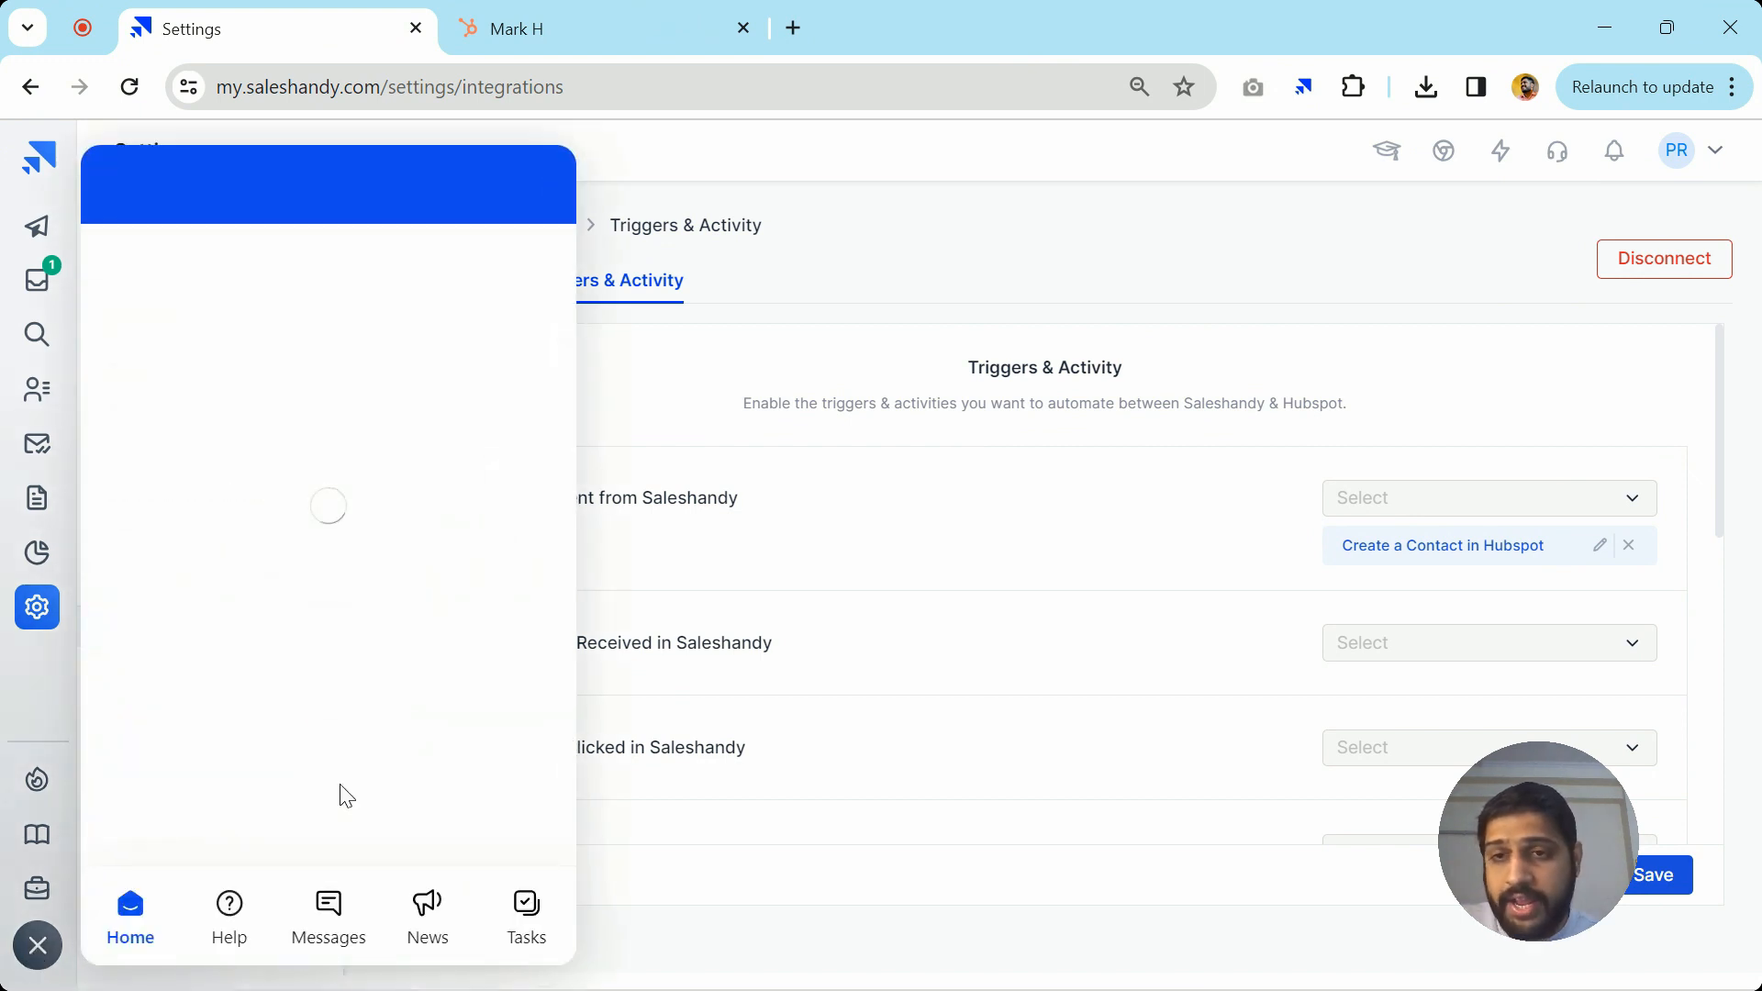
Search the widget's help articles for 'hubspot', review the HubSpot integration results, then close the widget
left_click(246, 935)
left_click(391, 255)
type("hubspot")
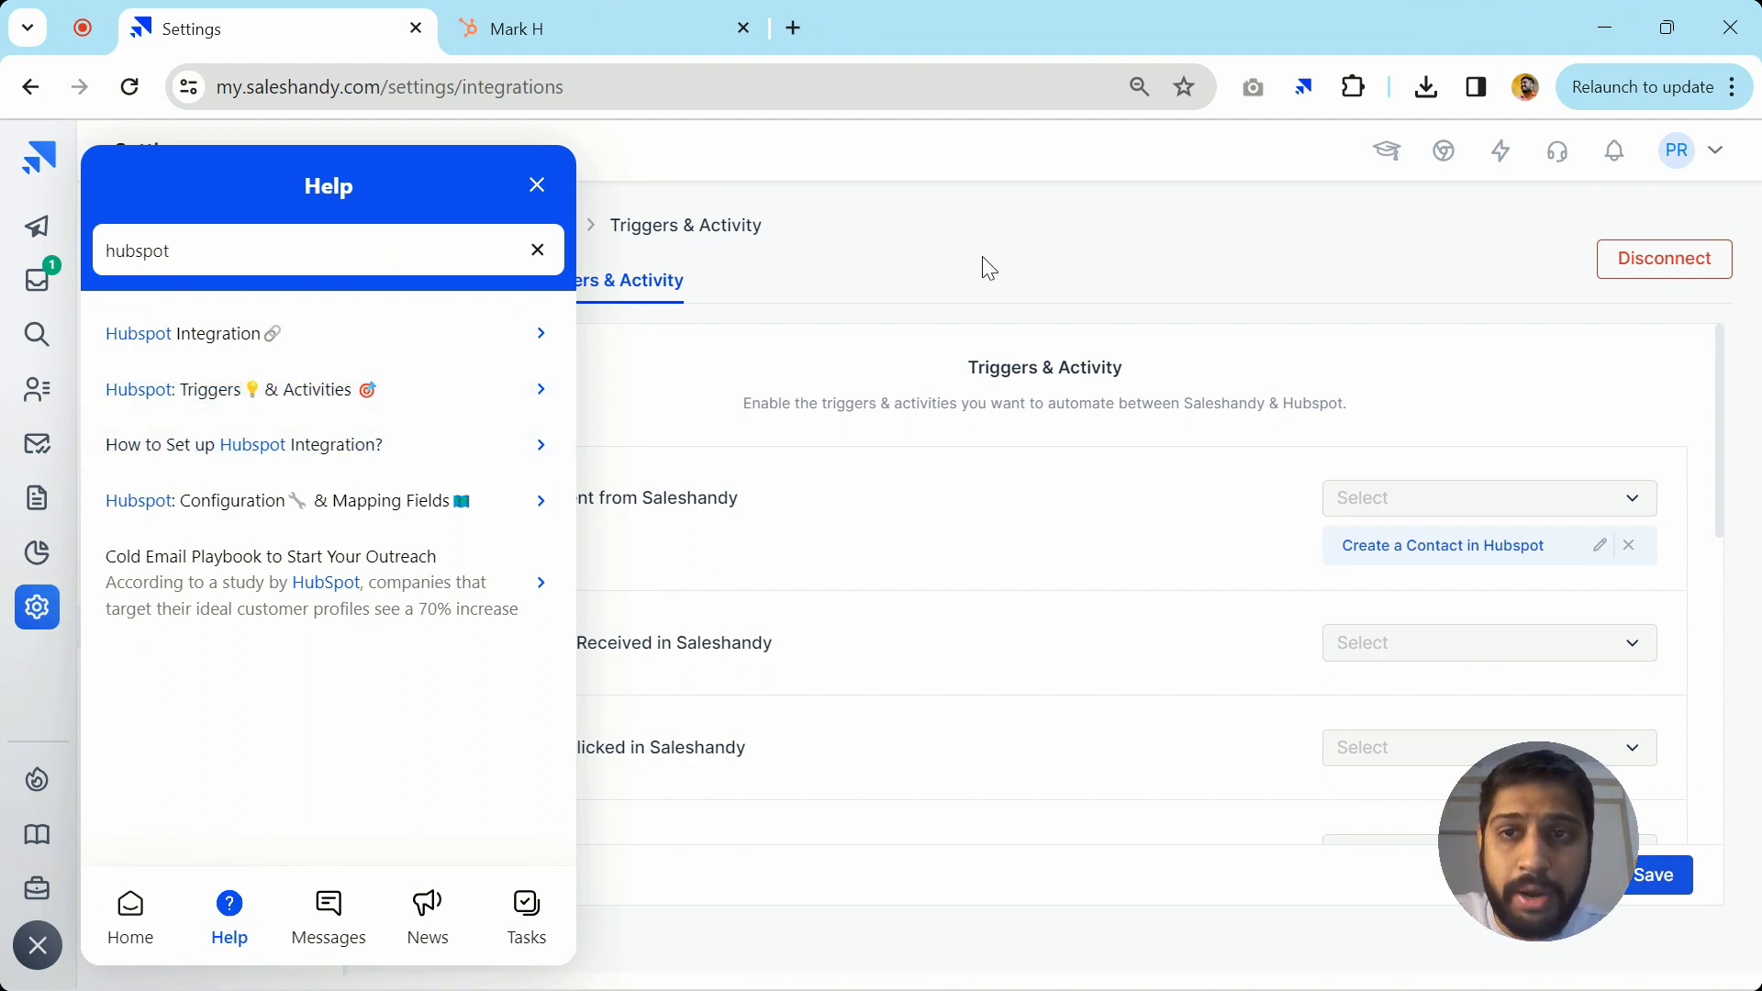
left_click(538, 188)
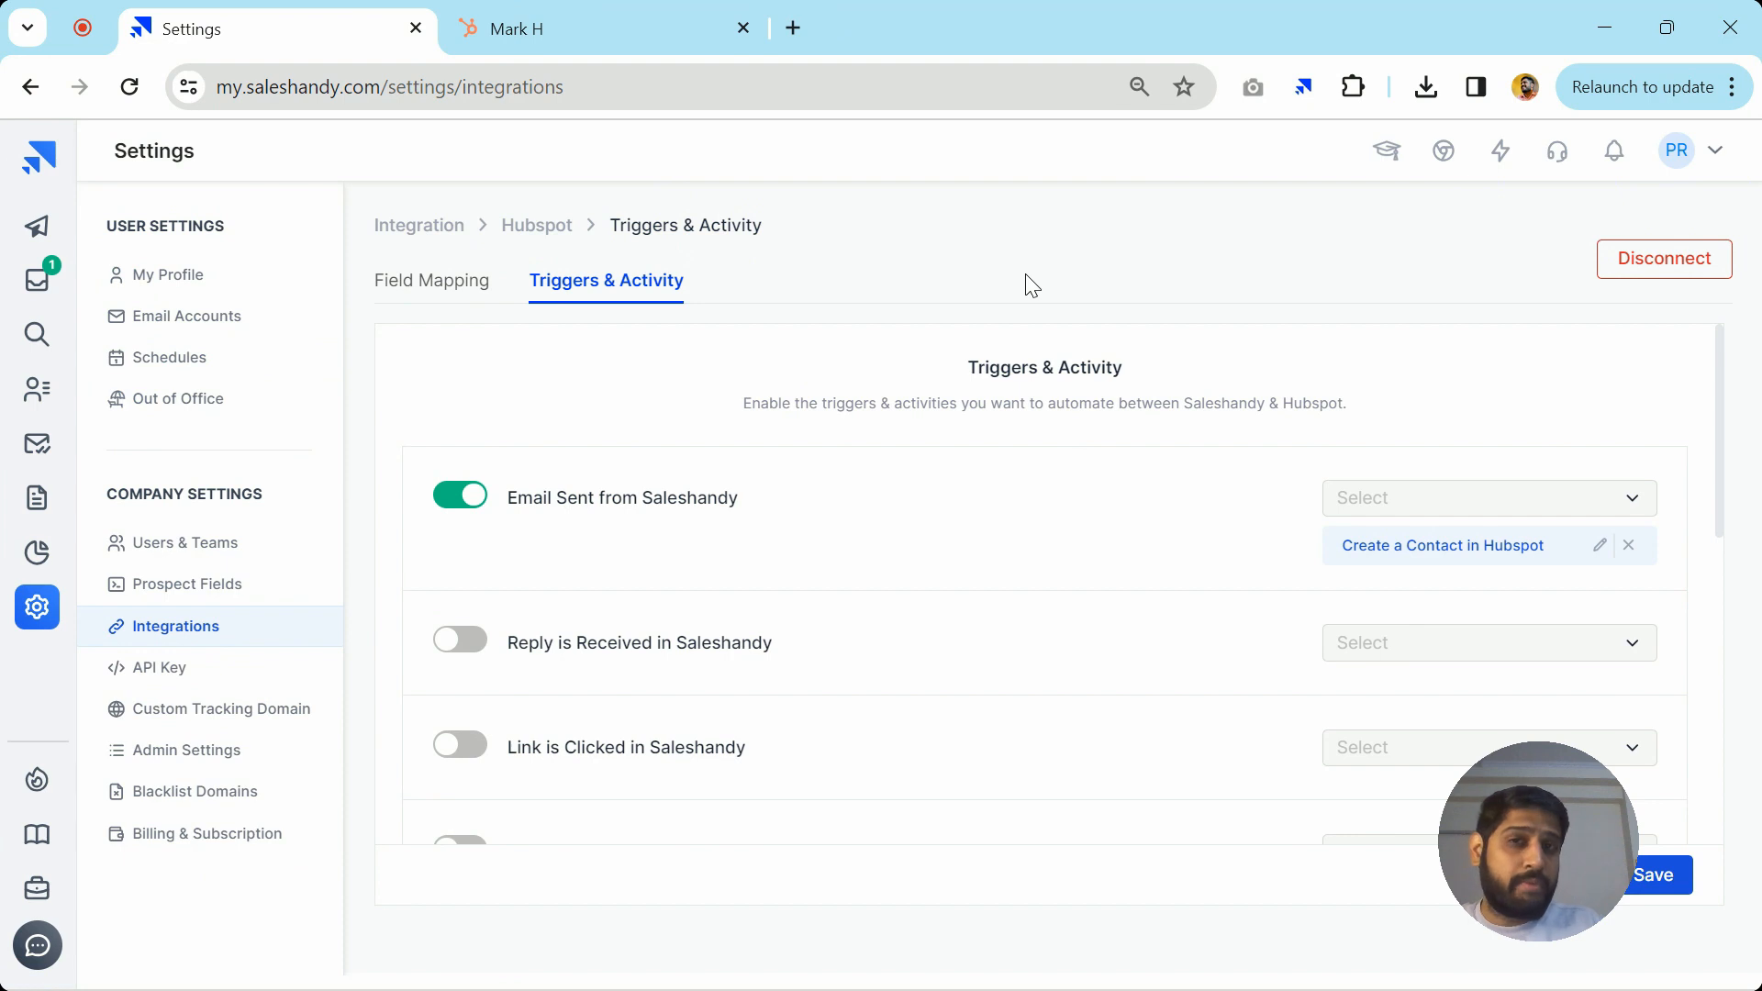